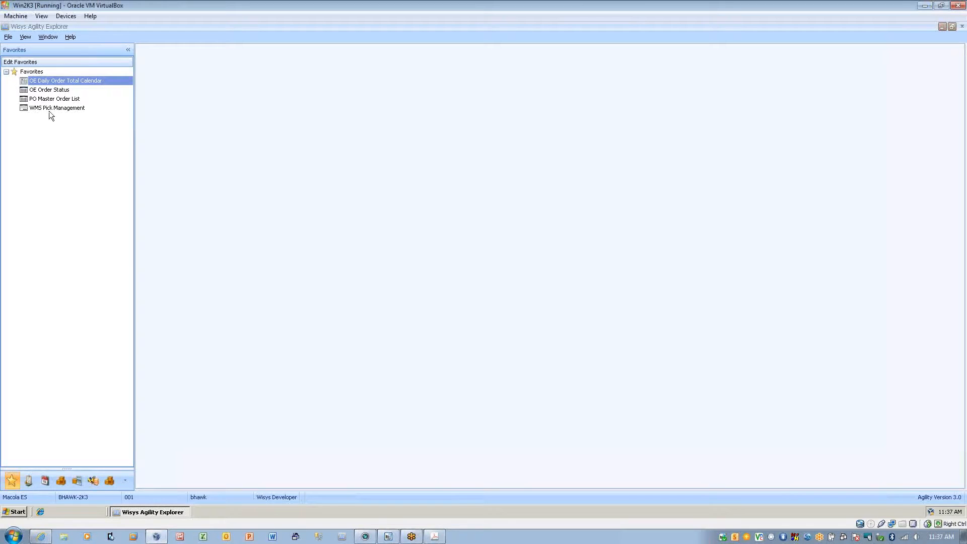
# List the orders booked on August 2, 2012 from the OE Daily Order Total Calendar and enlarge the calendar area.
pyautogui.click(47, 82)
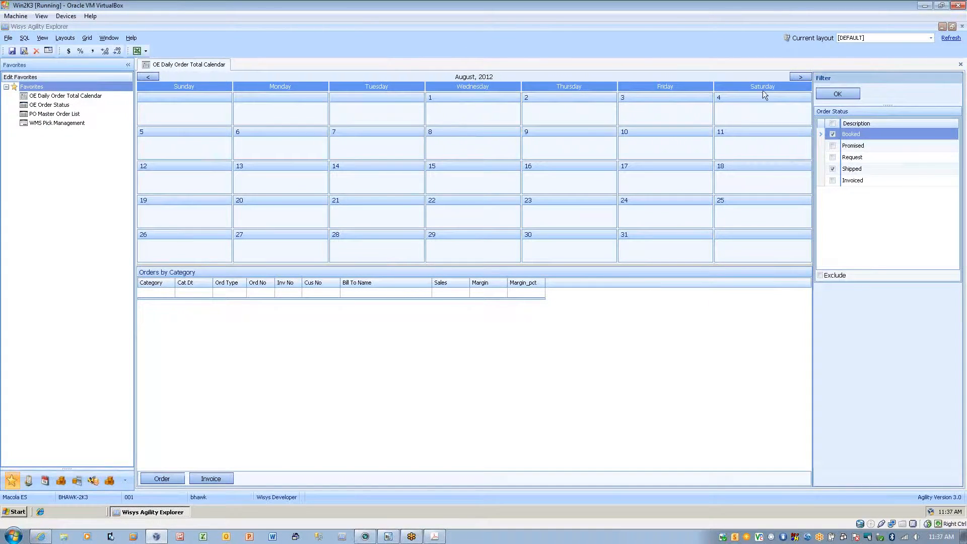
pyautogui.click(840, 98)
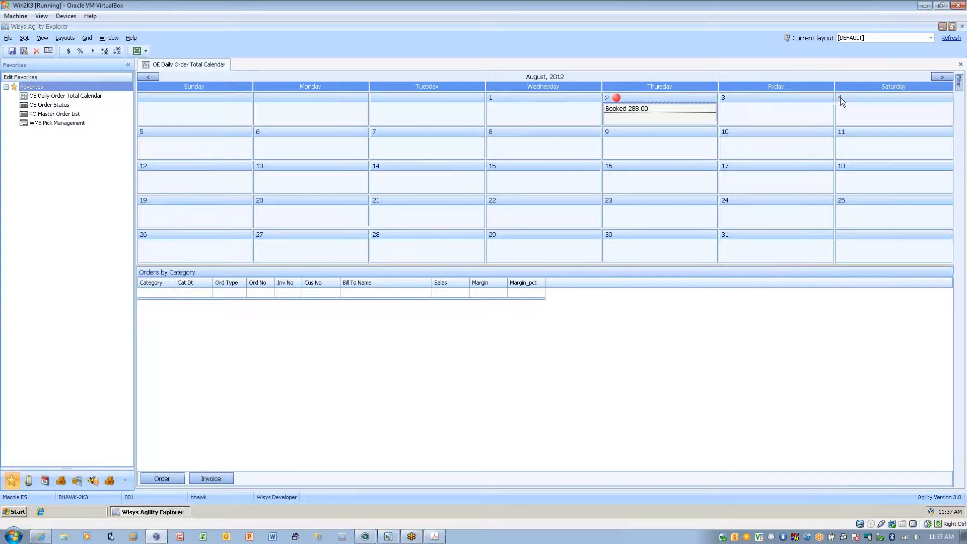
pyautogui.click(656, 109)
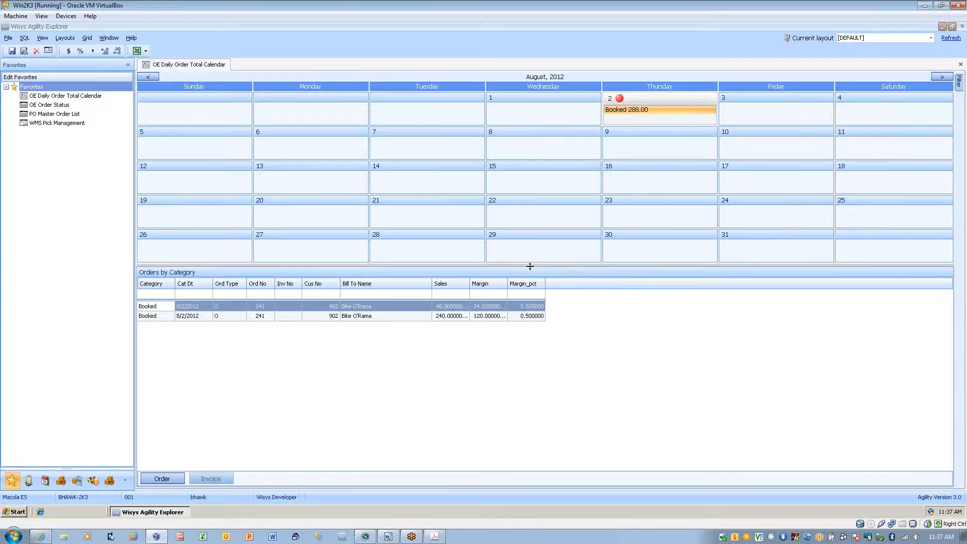
pyautogui.moveTo(530, 266); pyautogui.dragTo(531, 361)
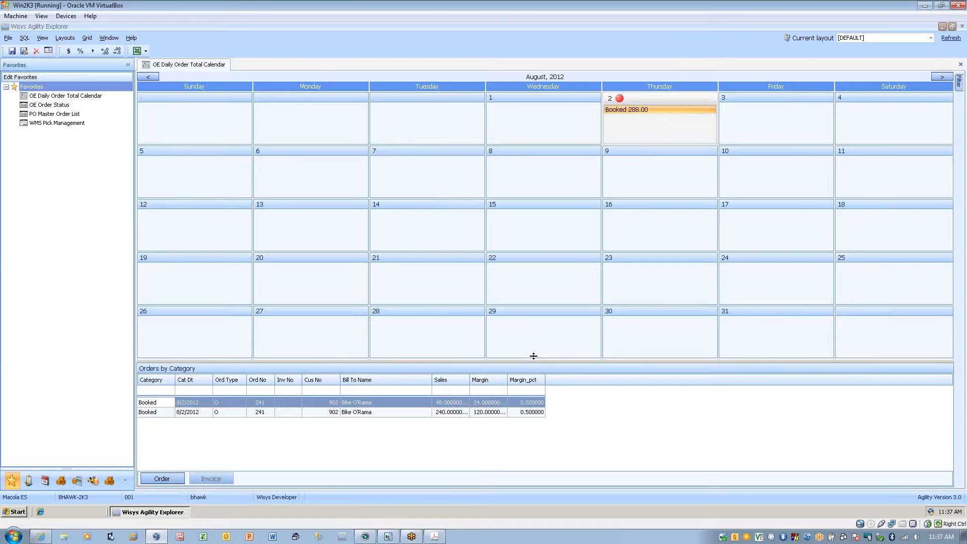
pyautogui.moveTo(622, 121)
# Open OE Order Status and load it with only Booked orders, excluding the Shipped status from the filter.
pyautogui.doubleClick(40, 105)
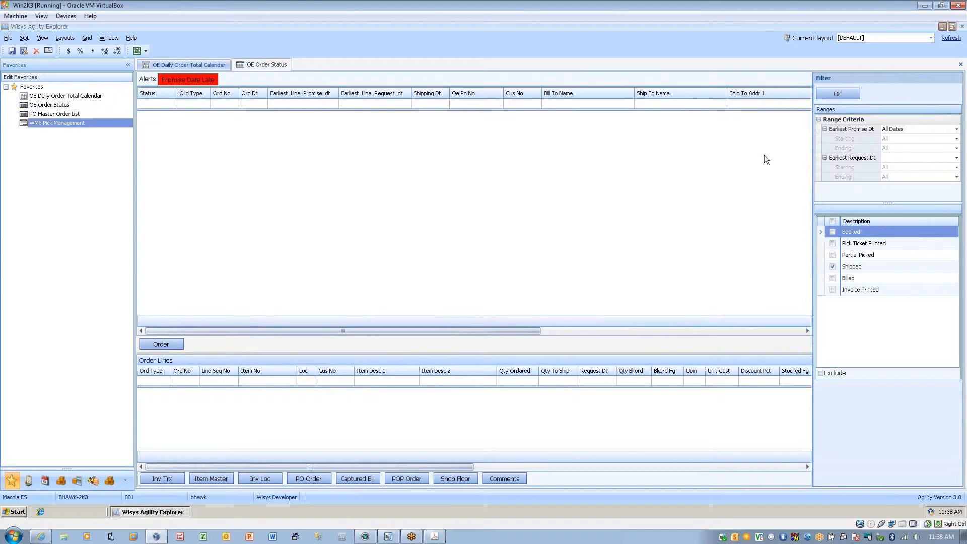
pyautogui.click(834, 268)
pyautogui.click(833, 267)
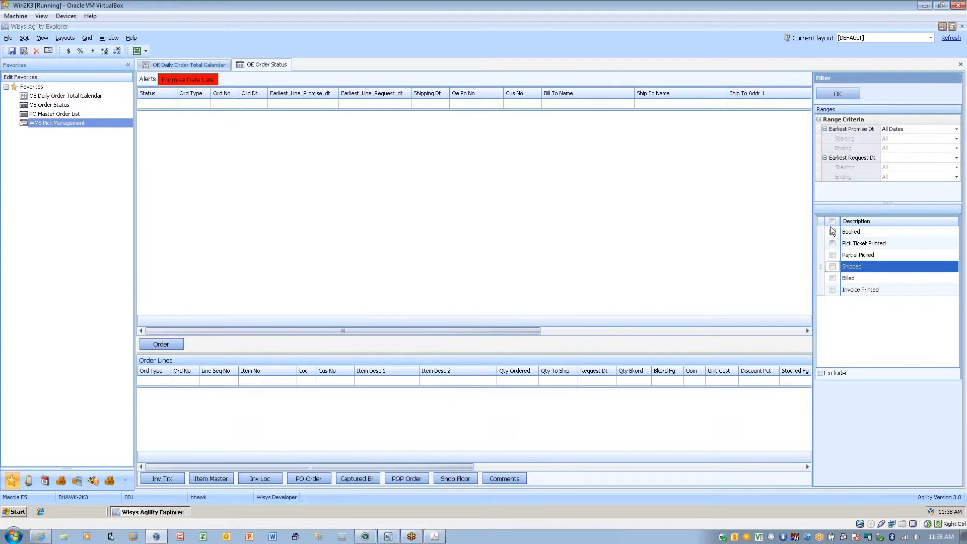
pyautogui.click(833, 232)
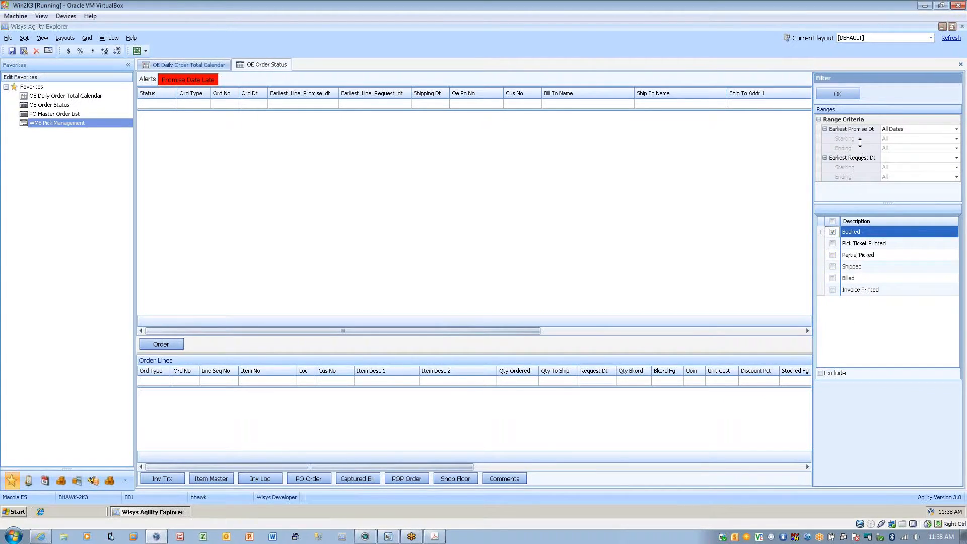
pyautogui.click(846, 94)
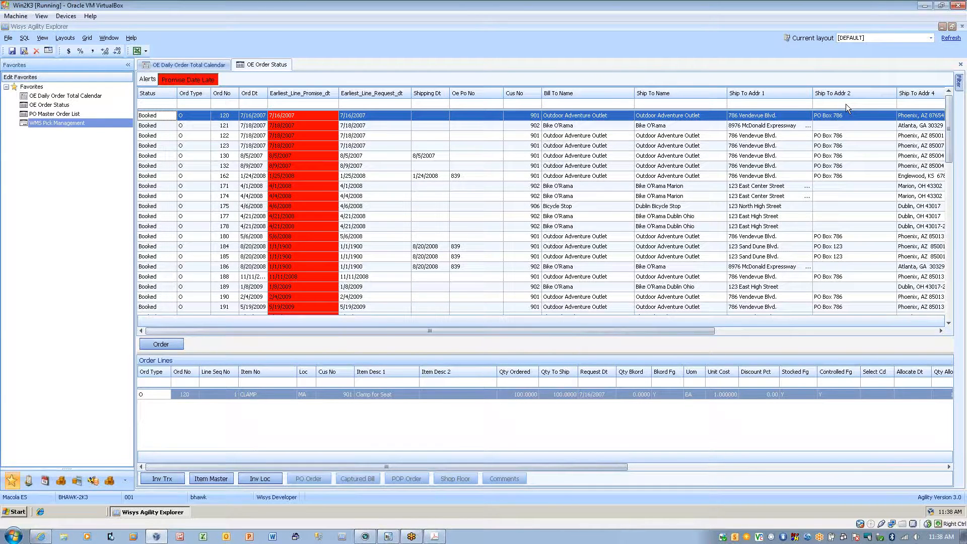
# Select the Bike O'Rama order dated 8/2/2012 and remove the Item Desc 2 column from the Order Lines grid.
pyautogui.click(171, 280)
pyautogui.scroll(-10, 172, 282)
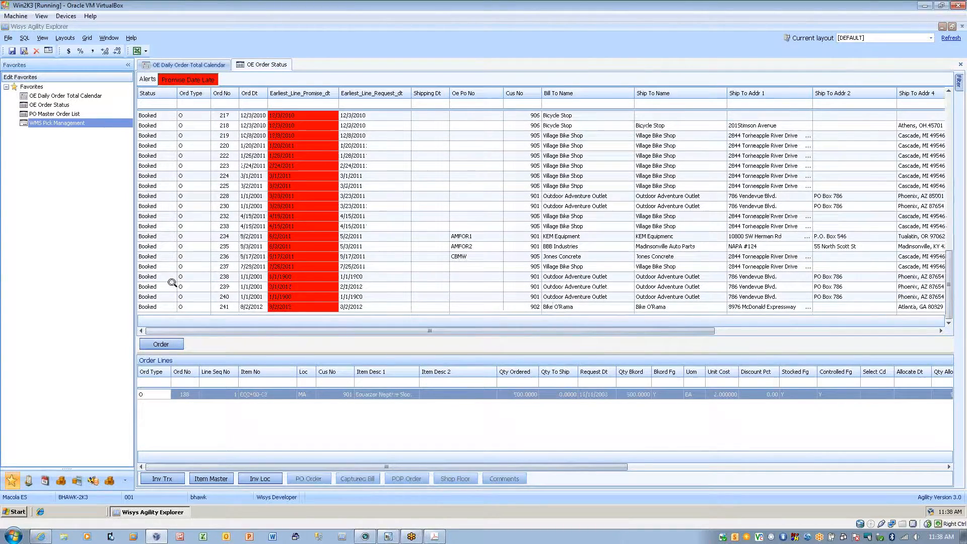
pyautogui.click(161, 307)
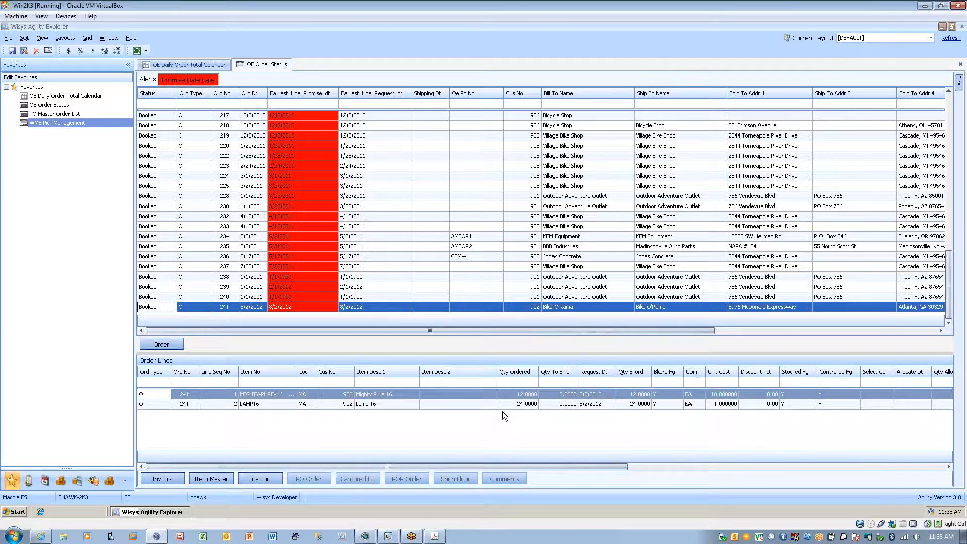
pyautogui.rightClick(462, 368)
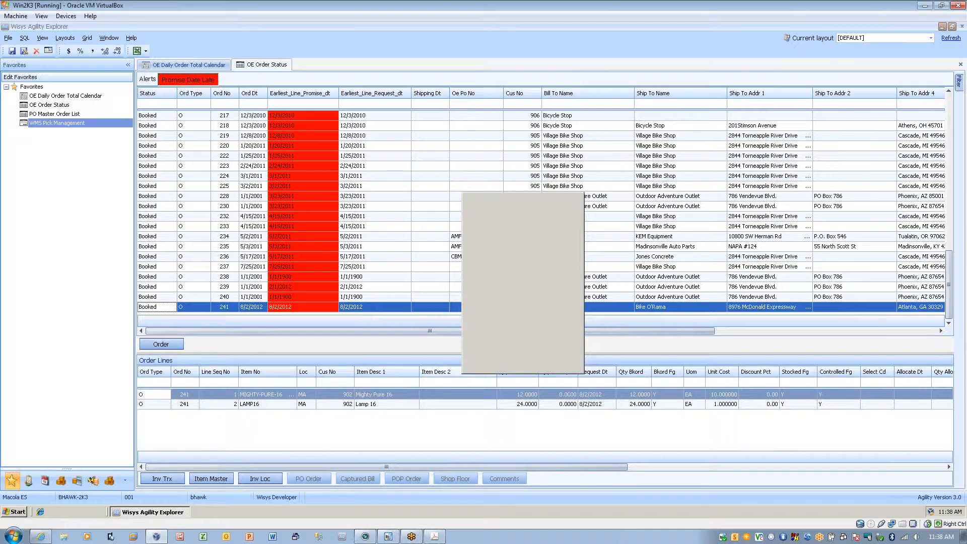
pyautogui.moveTo(435, 371); pyautogui.dragTo(425, 429)
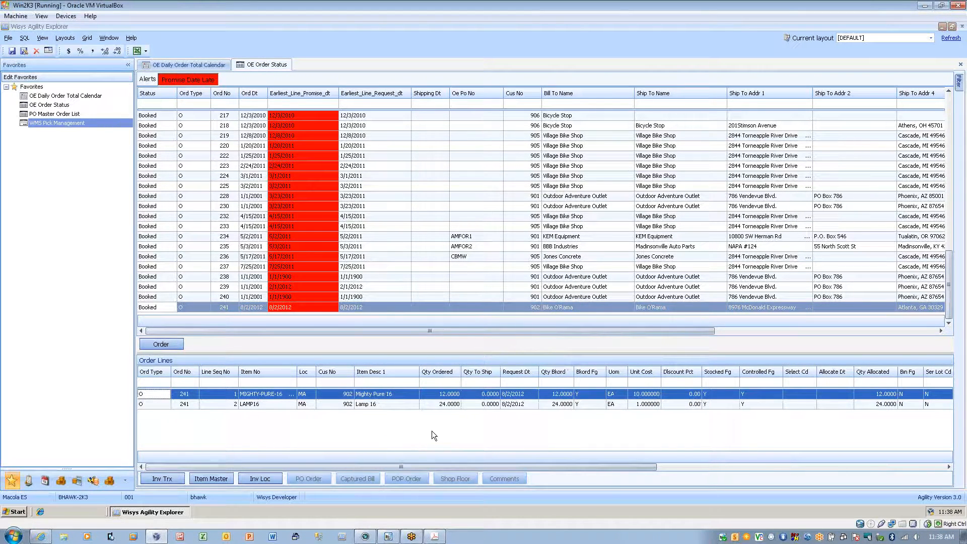
# Browse the additional fields offered by the Order Lines grid's Column Chooser, enlarging its list, and close it.
pyautogui.rightClick(425, 377)
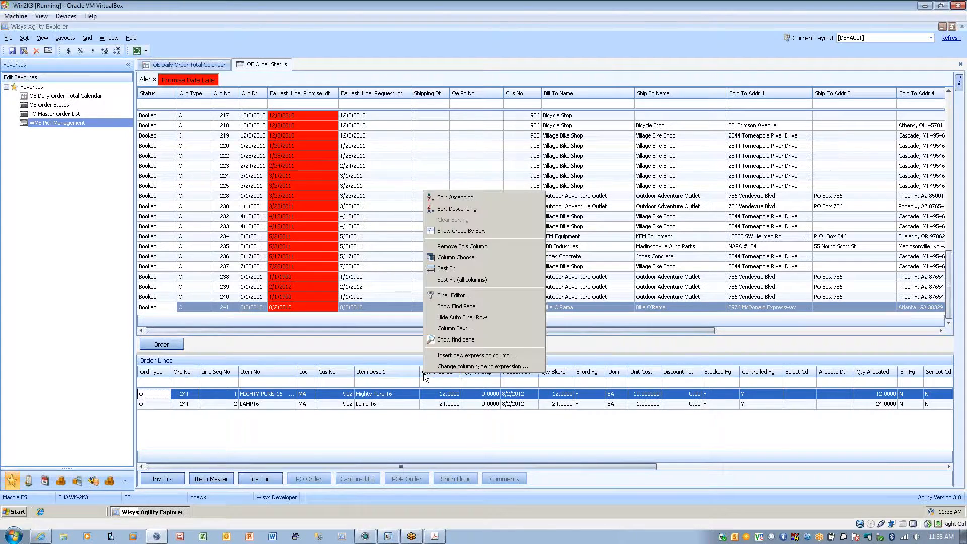
pyautogui.click(453, 260)
pyautogui.moveTo(887, 400); pyautogui.dragTo(640, 223)
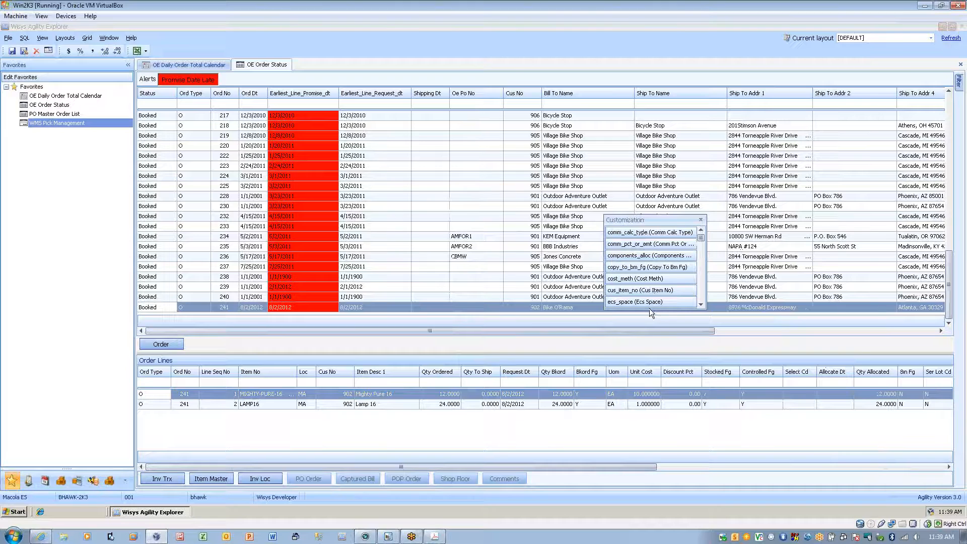
pyautogui.moveTo(649, 308); pyautogui.dragTo(645, 454)
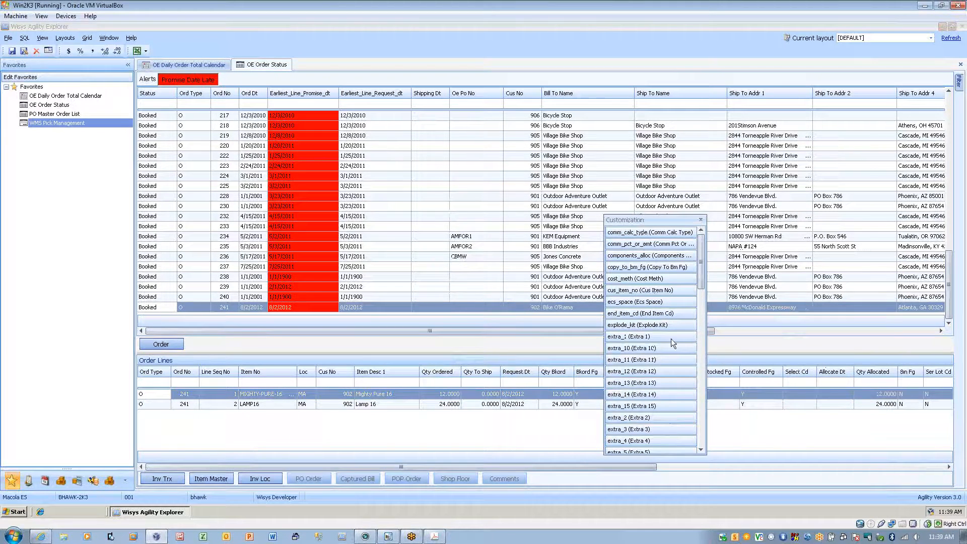
pyautogui.moveTo(699, 274); pyautogui.dragTo(699, 391)
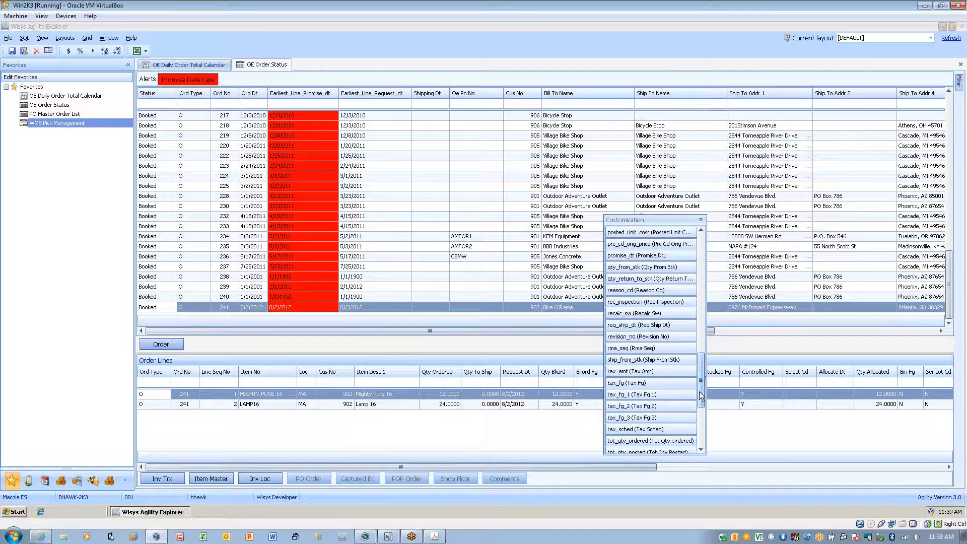
pyautogui.click(701, 220)
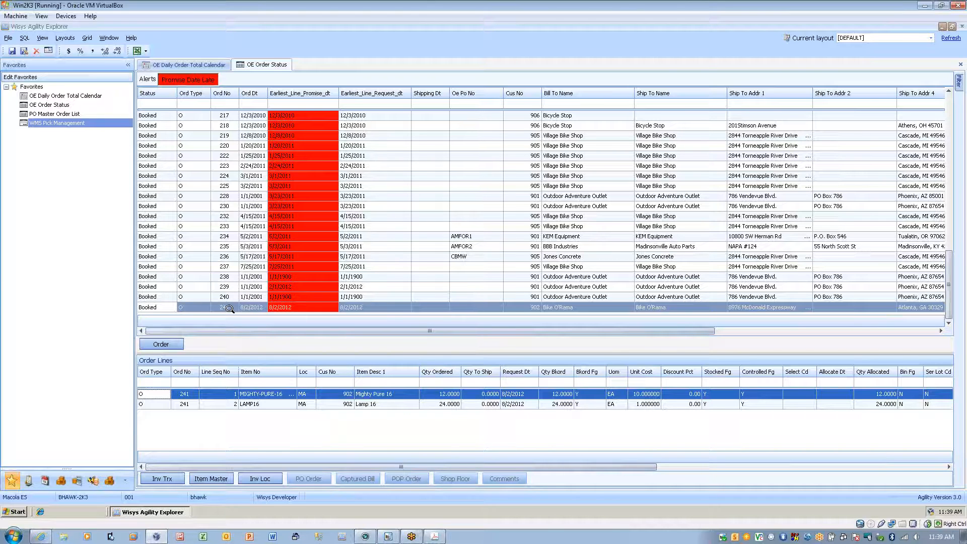
# Open the PO Master Order List from the favorites.
pyautogui.click(56, 115)
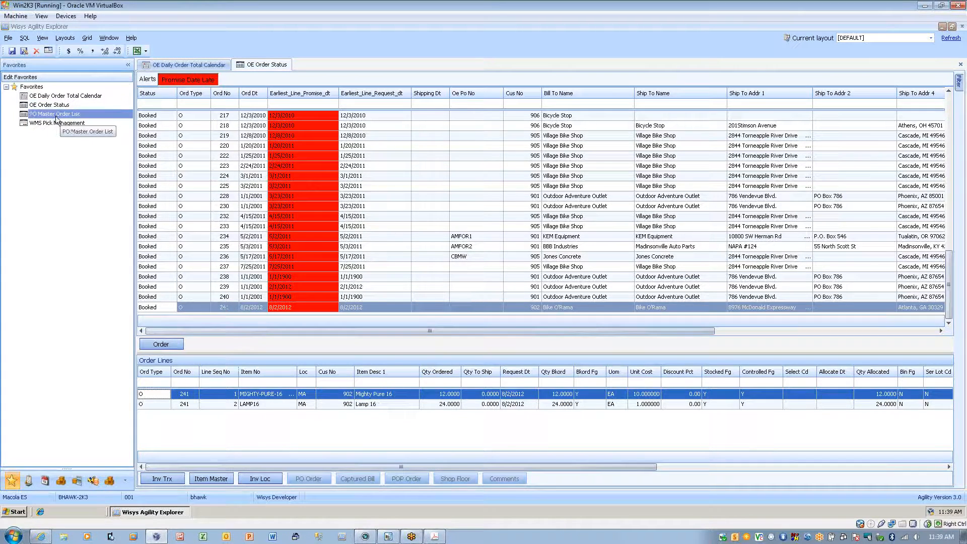
pyautogui.doubleClick(56, 115)
pyautogui.click(66, 125)
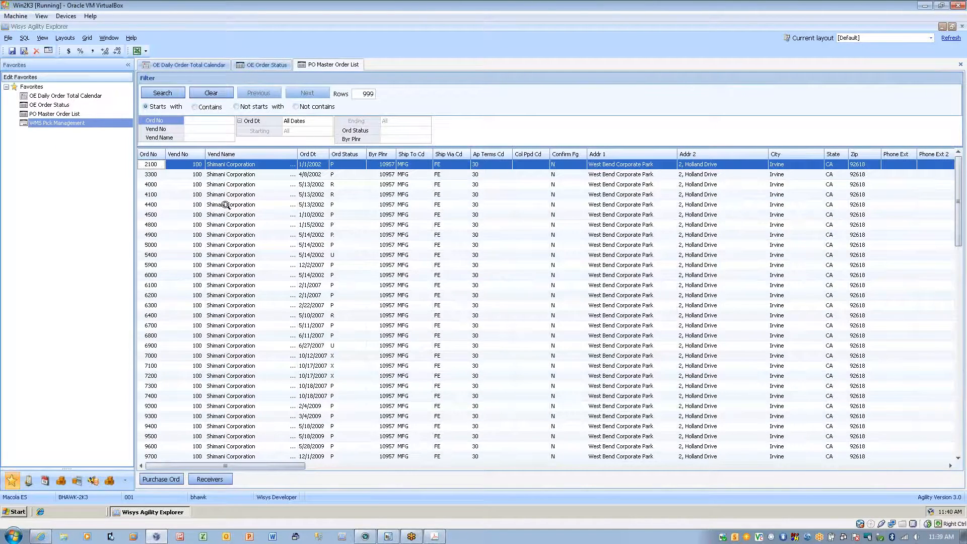
# Search the purchase orders by a partial order number, first with Starts with and again with Contains matching.
pyautogui.click(214, 120)
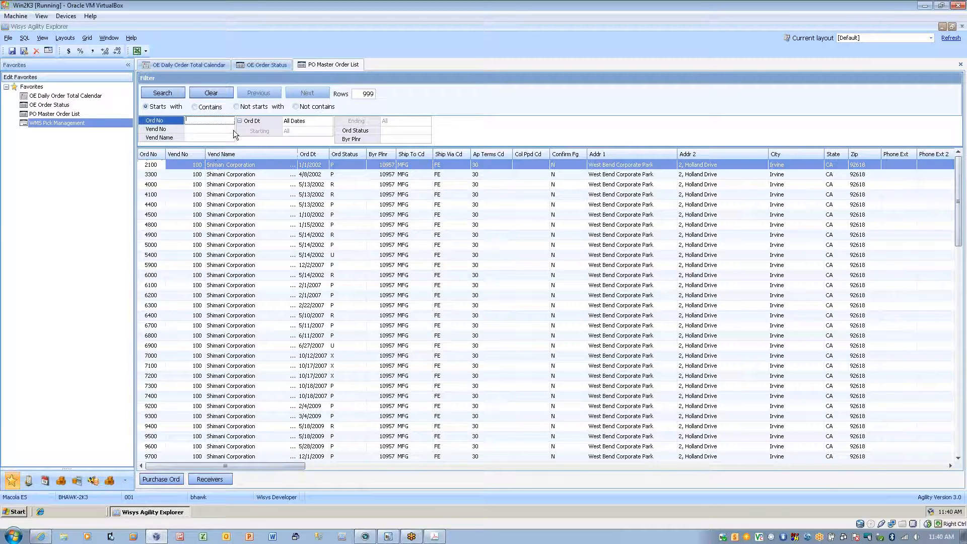
pyautogui.write('120')
pyautogui.press('Return')
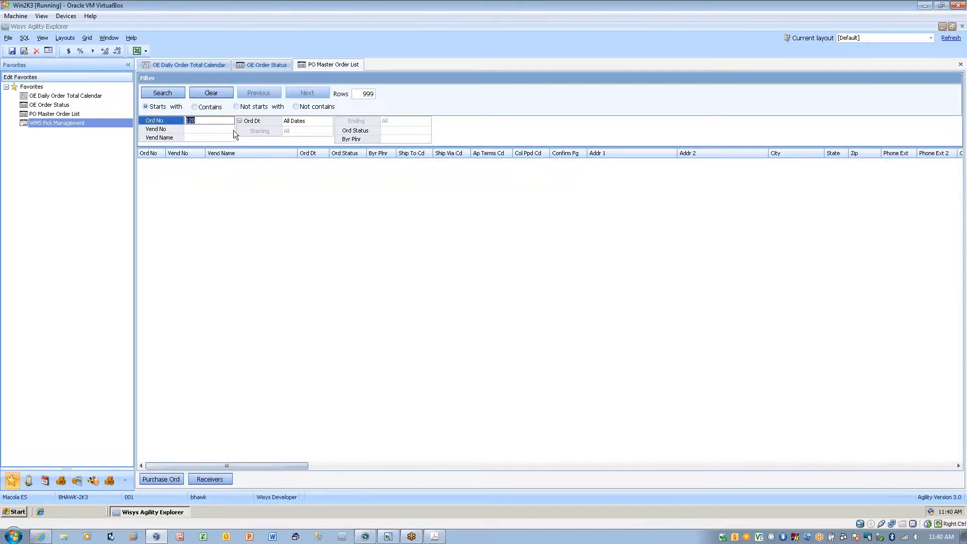
pyautogui.click(212, 112)
pyautogui.click(162, 92)
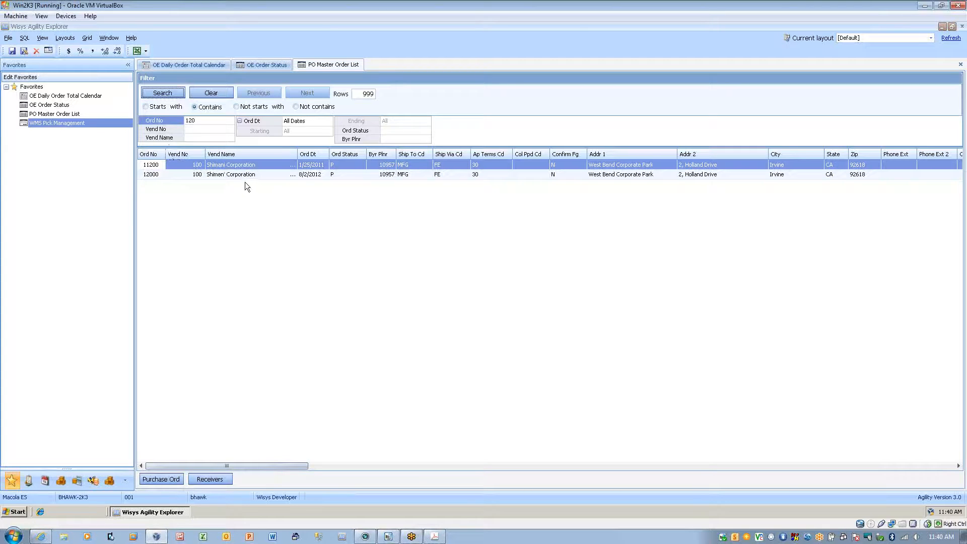
# Rerun the partial order number search with Starts with matching.
pyautogui.click(208, 120)
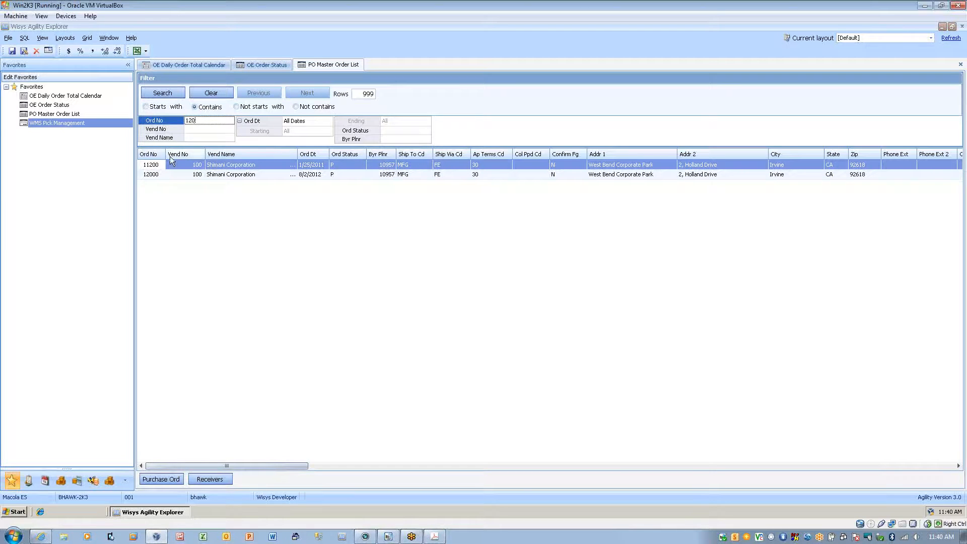
pyautogui.click(149, 108)
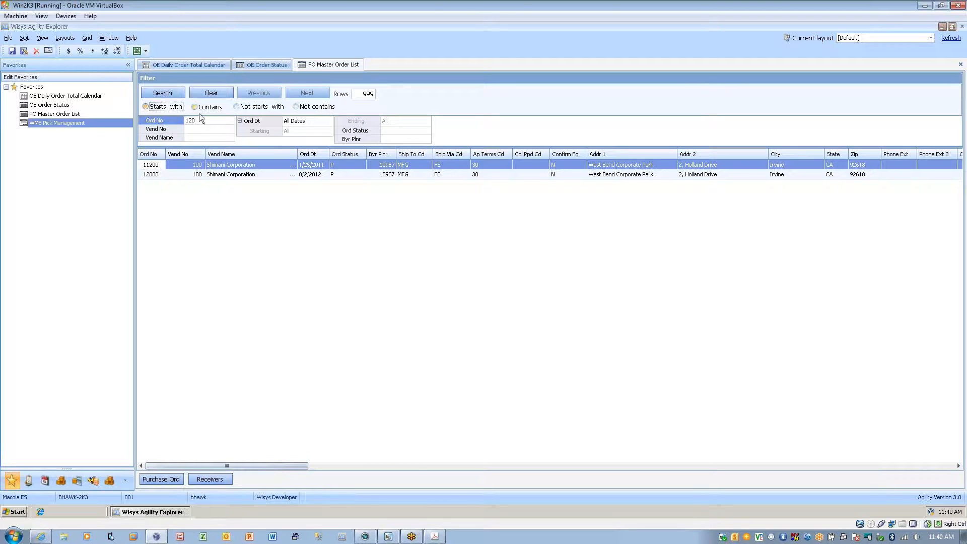
pyautogui.click(176, 94)
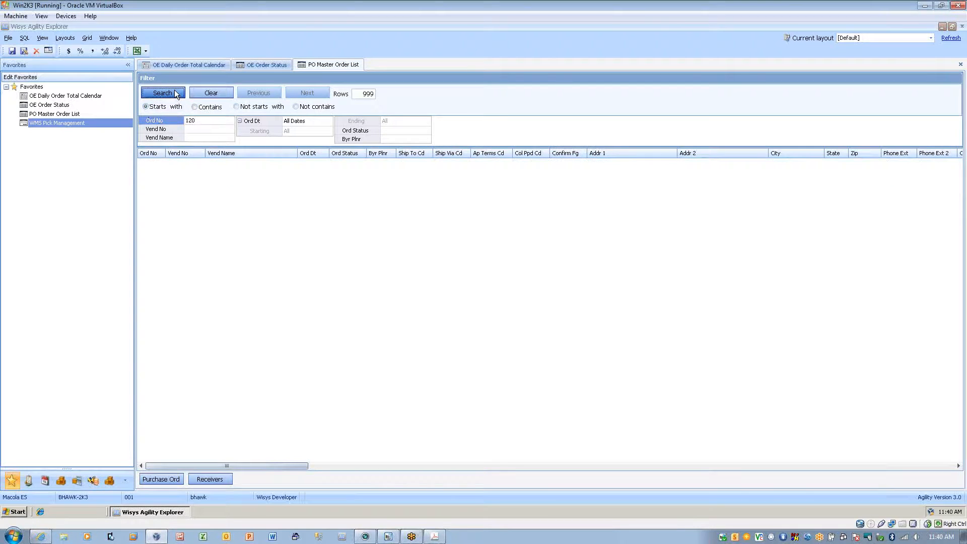
# Clear the order number filter, reload all purchase orders and sort them by order number in ascending order.
pyautogui.click(203, 123)
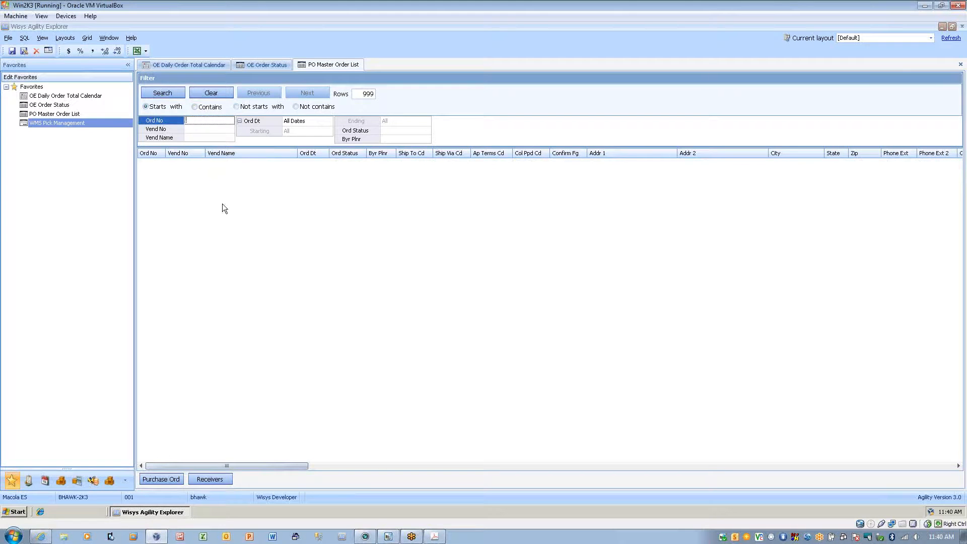
pyautogui.press('Delete')
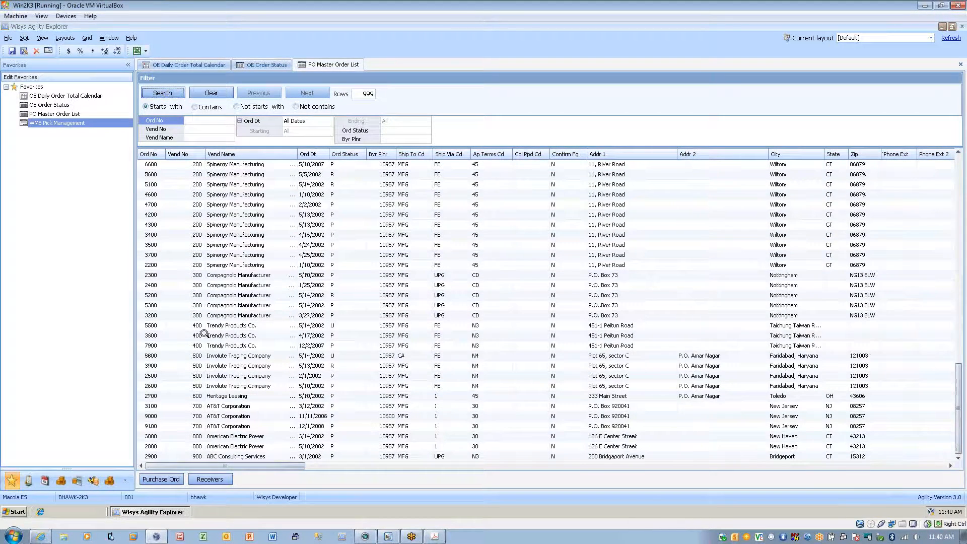
pyautogui.click(150, 155)
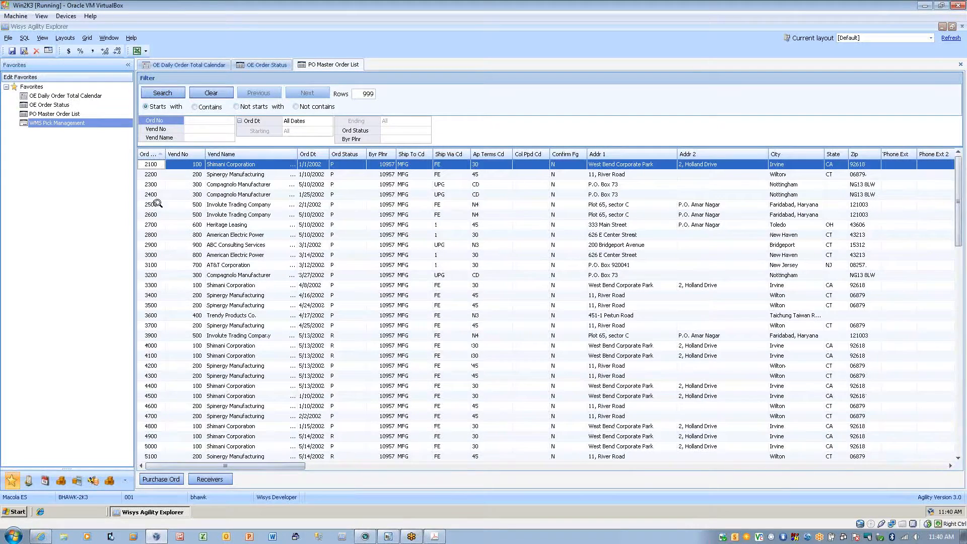
pyautogui.scroll(-1, 145, 375)
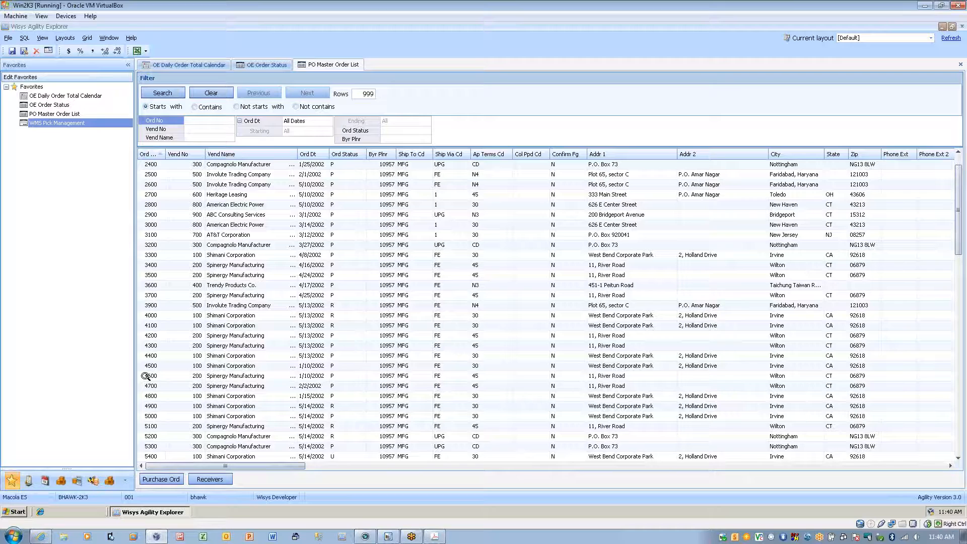
pyautogui.scroll(-20, 145, 375)
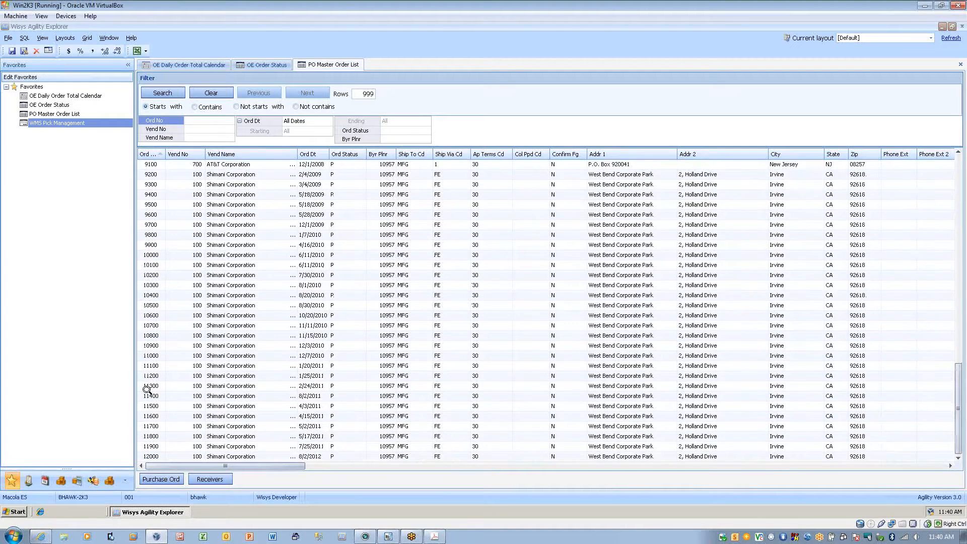
# Open the purchase order details for the Shimani Corporation order dated 8/2/2012, then widen, reposition and refresh the window.
pyautogui.click(153, 457)
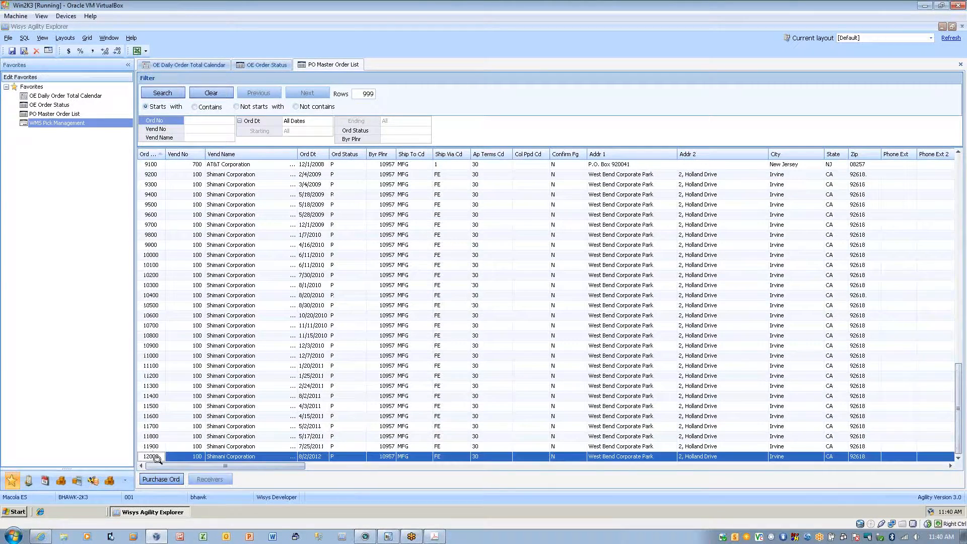
pyautogui.click(164, 480)
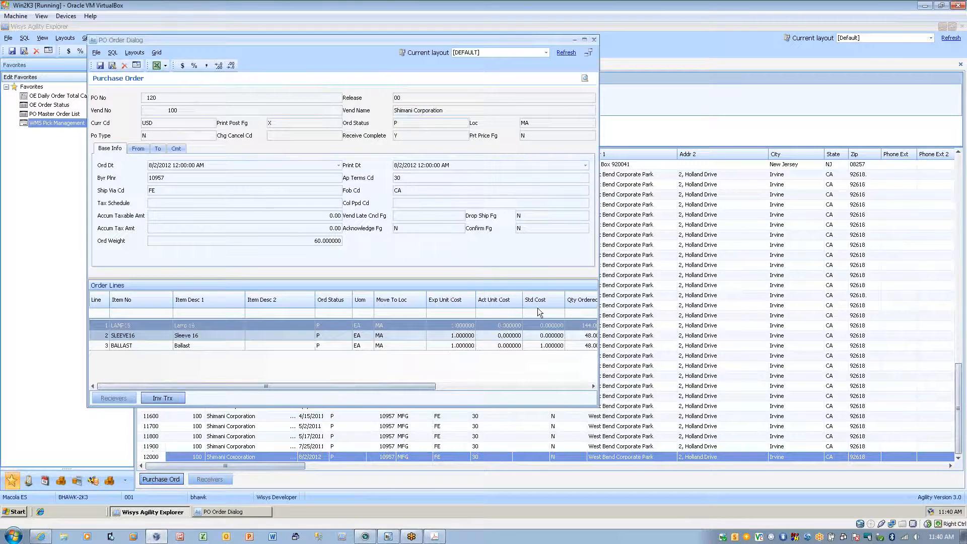
pyautogui.moveTo(598, 407); pyautogui.dragTo(821, 401)
pyautogui.moveTo(403, 44); pyautogui.dragTo(457, 93)
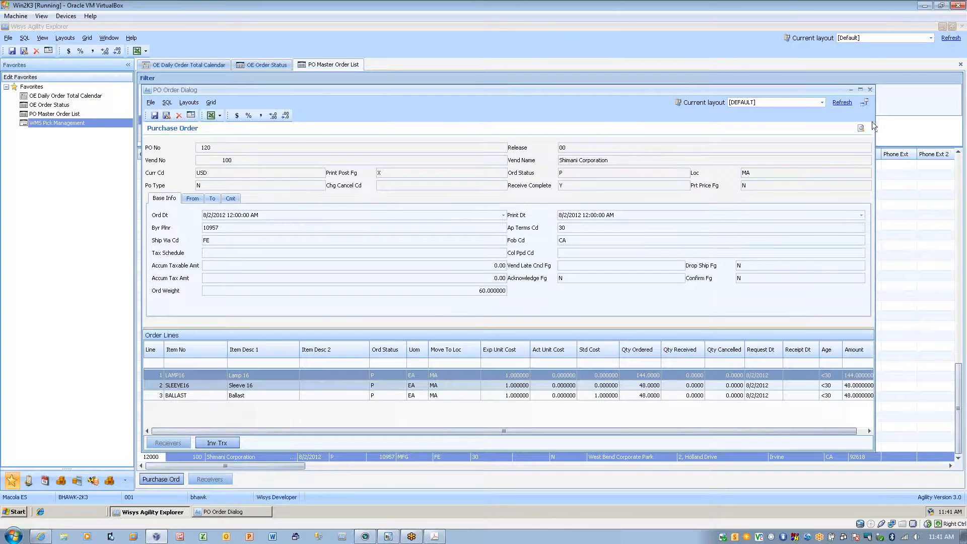
pyautogui.click(841, 103)
# Bring up the handheld scanner's display alongside the purchase order, view the webcam feed and minimize it.
pyautogui.click(723, 537)
pyautogui.rightClick(723, 537)
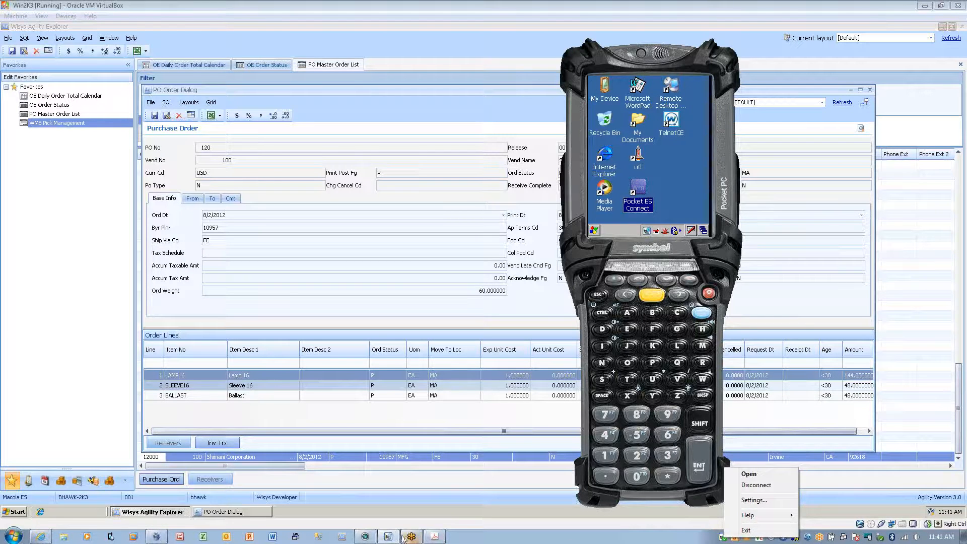
pyautogui.click(373, 537)
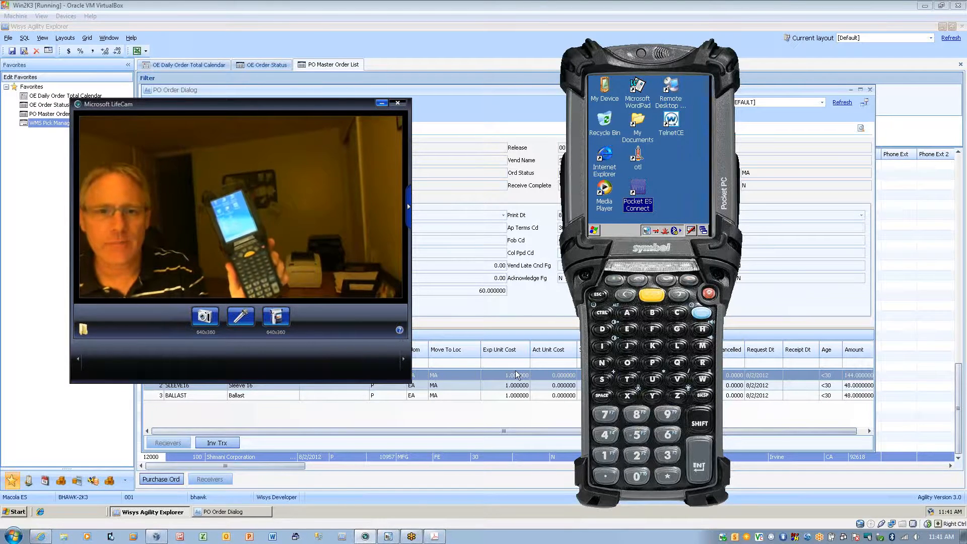
pyautogui.click(382, 103)
# Start Pocket ES Connect on the handheld and log in to the WiSys Demo company with the user name.
pyautogui.doubleClick(636, 190)
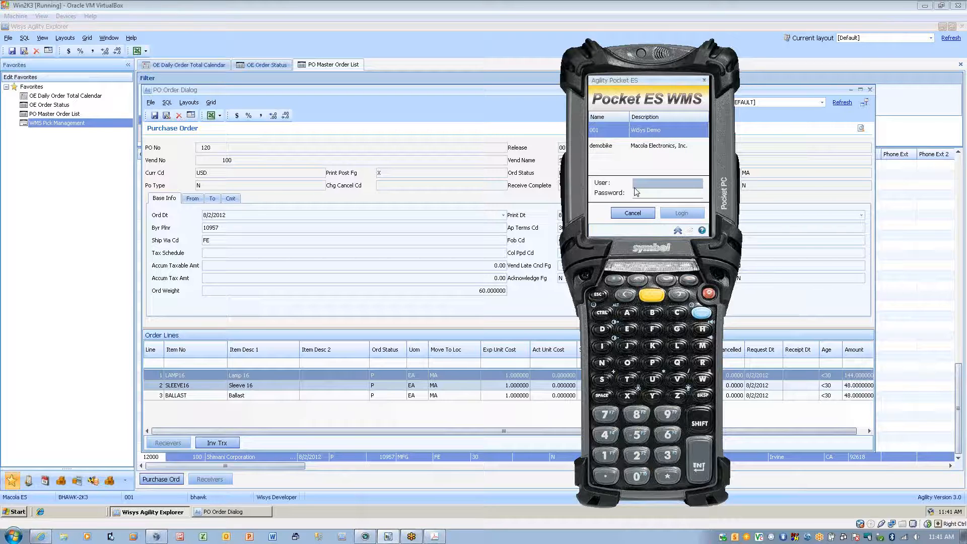
pyautogui.press('Tab')
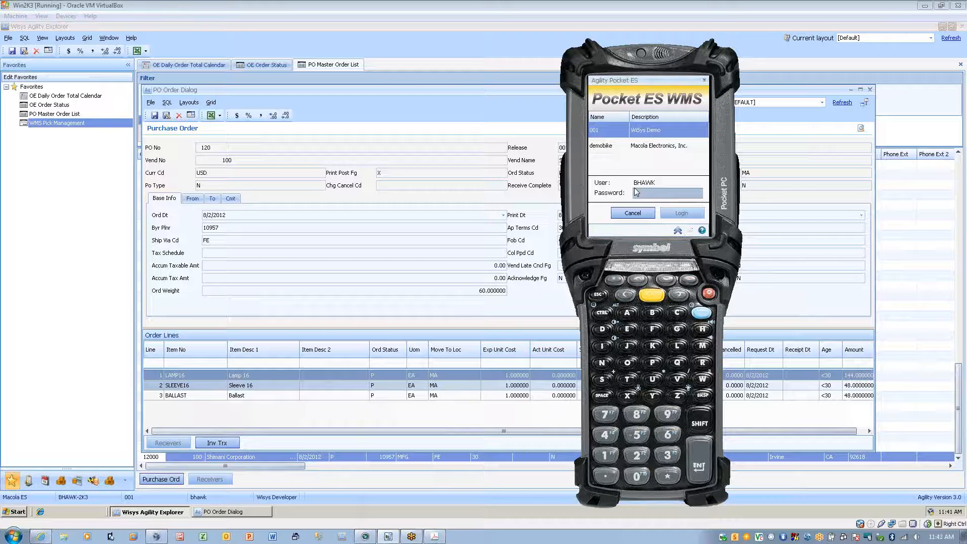
pyautogui.press('Return')
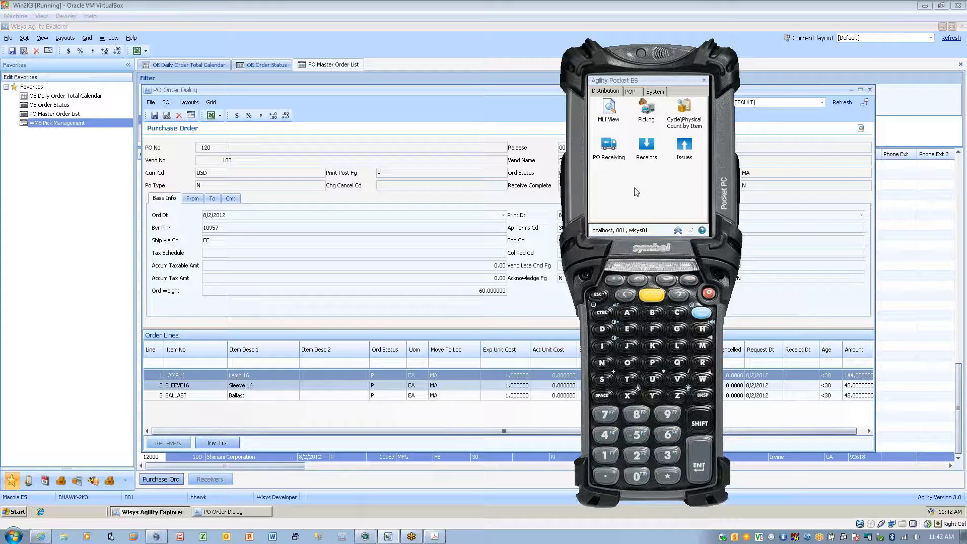
# Look up the stock of item LAMP16 in MLI View and clear the form.
pyautogui.press('Down')
pyautogui.press('Return')
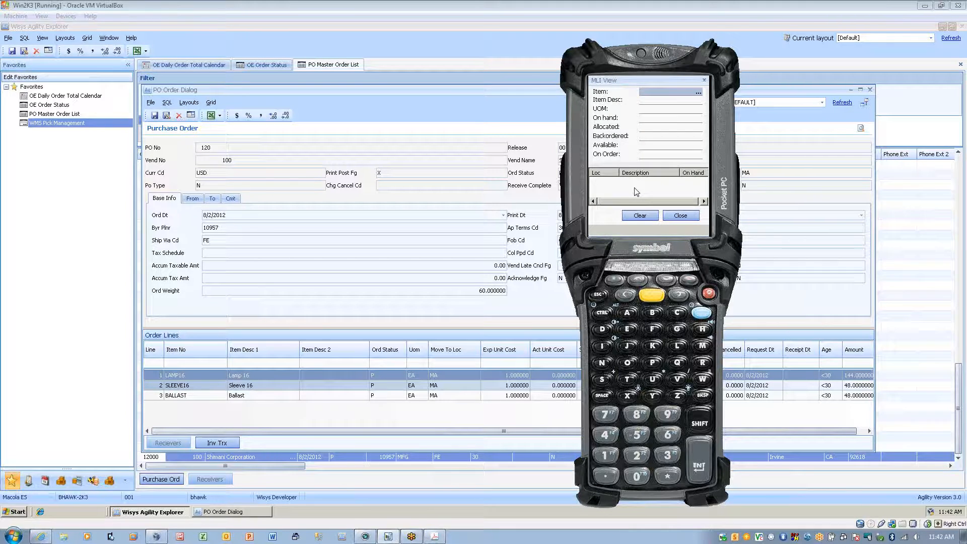
pyautogui.write('LAMP16')
pyautogui.press('Return')
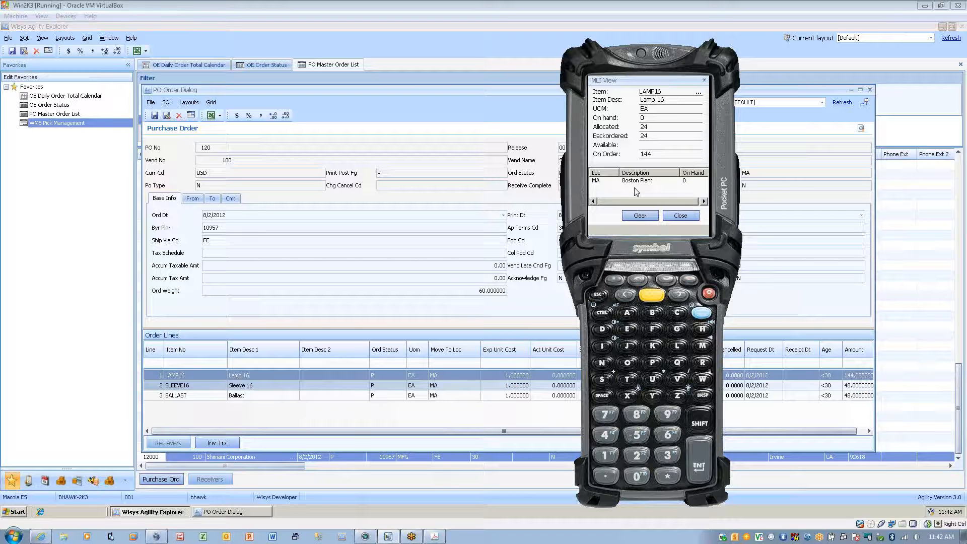
pyautogui.press('Return')
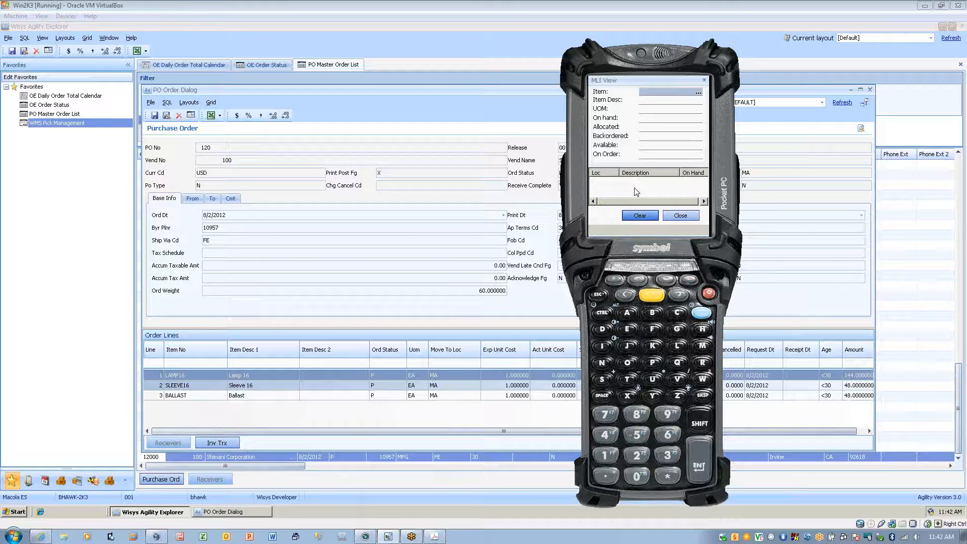
# Look up the stock of items SLEEVE16 and BALLAST in MLI View, and close the view.
pyautogui.write('SLEEVE16')
pyautogui.press('Return')
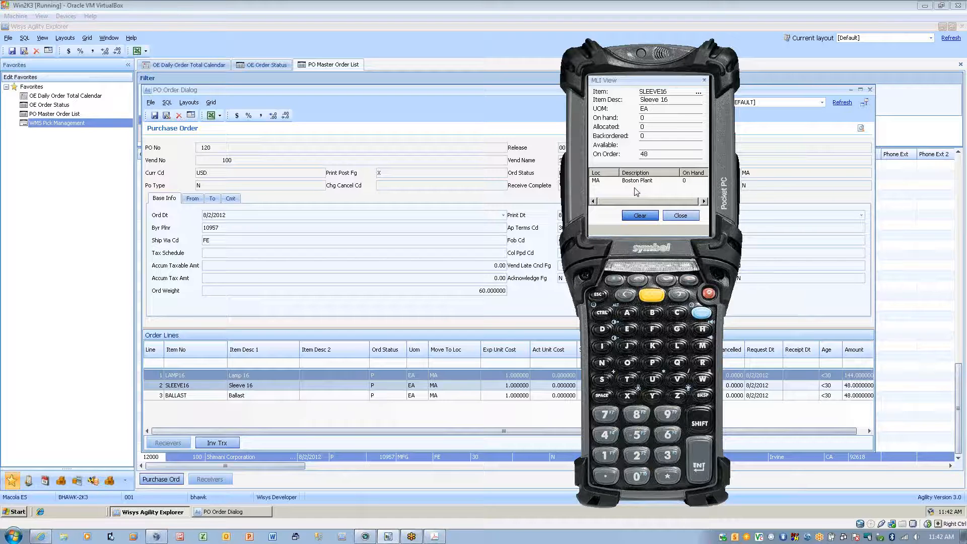
pyautogui.press('Return')
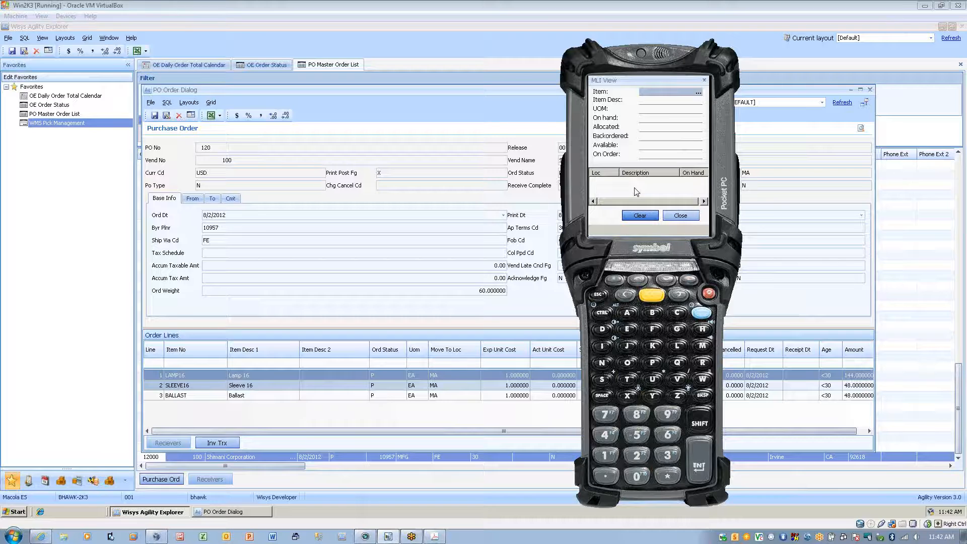
pyautogui.write('BALLAST')
pyautogui.press('Return')
pyautogui.press('Return')
pyautogui.click(668, 216)
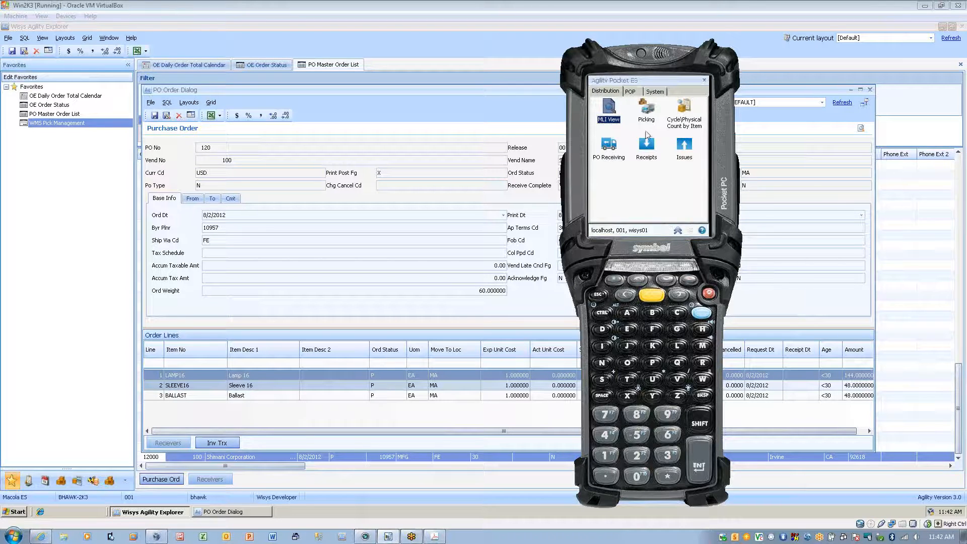
# Open PO Receiving, show the webcam feed and load the Shimani Corporation purchase order by its order number.
pyautogui.click(609, 147)
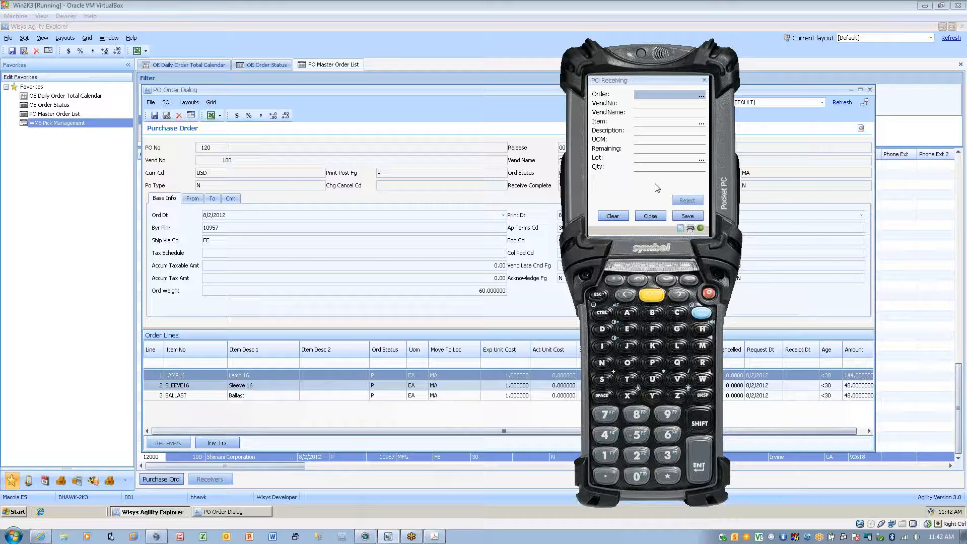
pyautogui.click(365, 537)
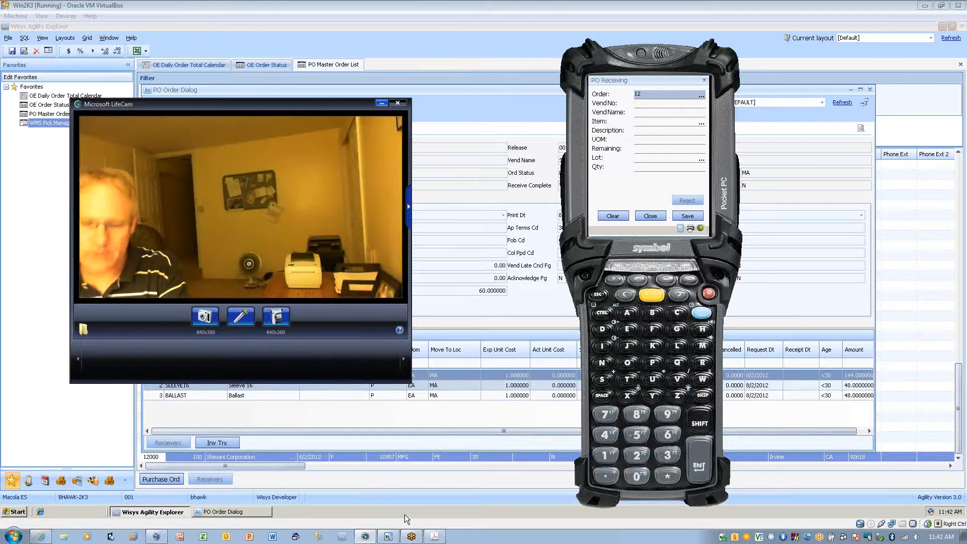
pyautogui.write('120')
pyautogui.press('Return')
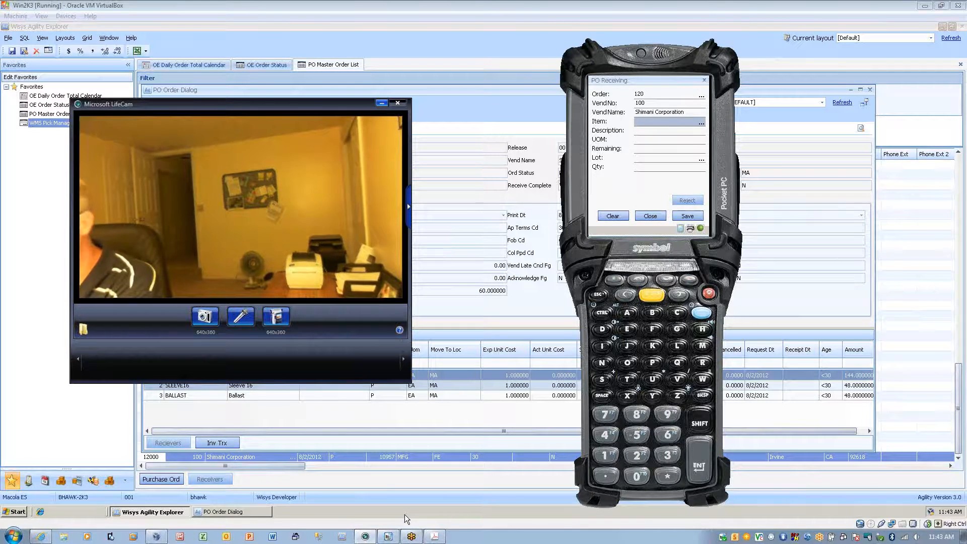
# Receive a quantity of 144 for item LAMP16 and accept a label quantity of 1.
pyautogui.write('LAMP16')
pyautogui.press('Return')
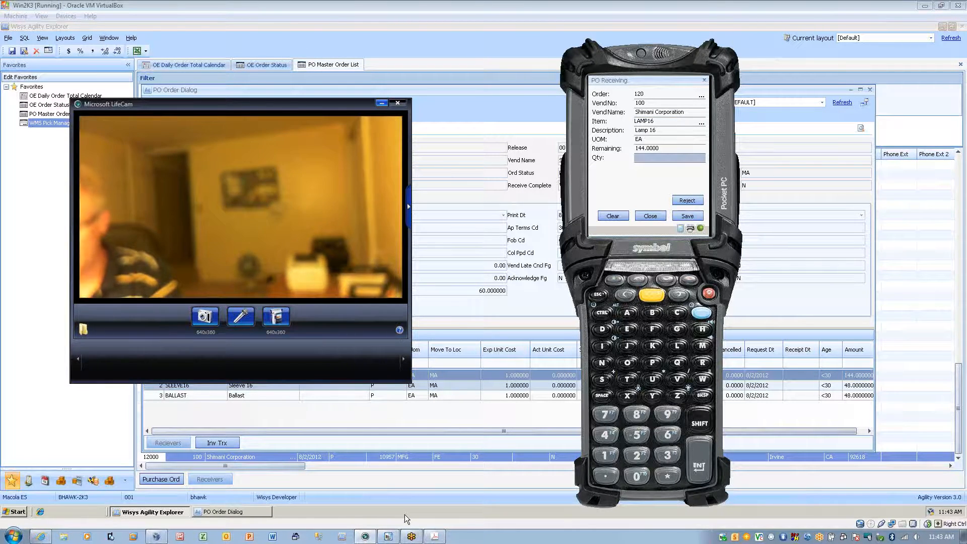
pyautogui.write('144')
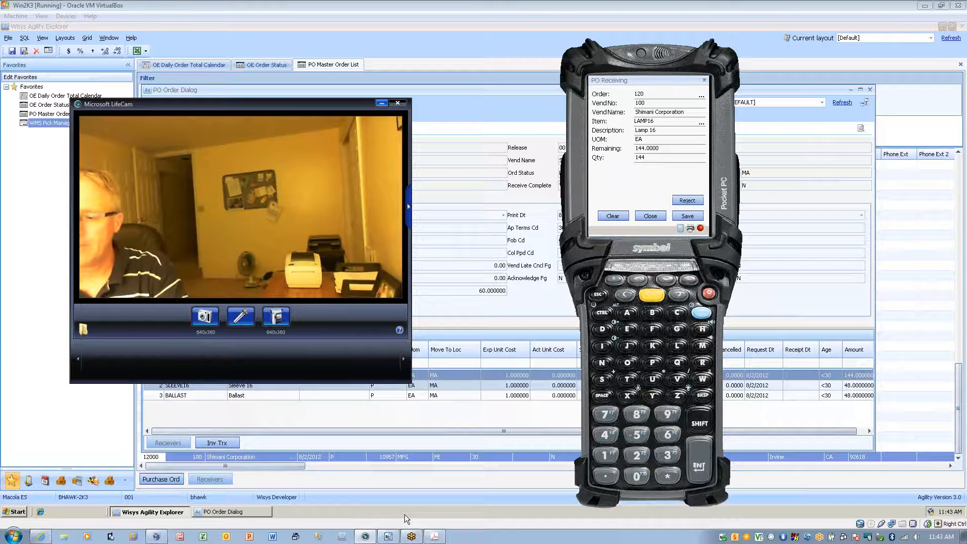
pyautogui.press('Return')
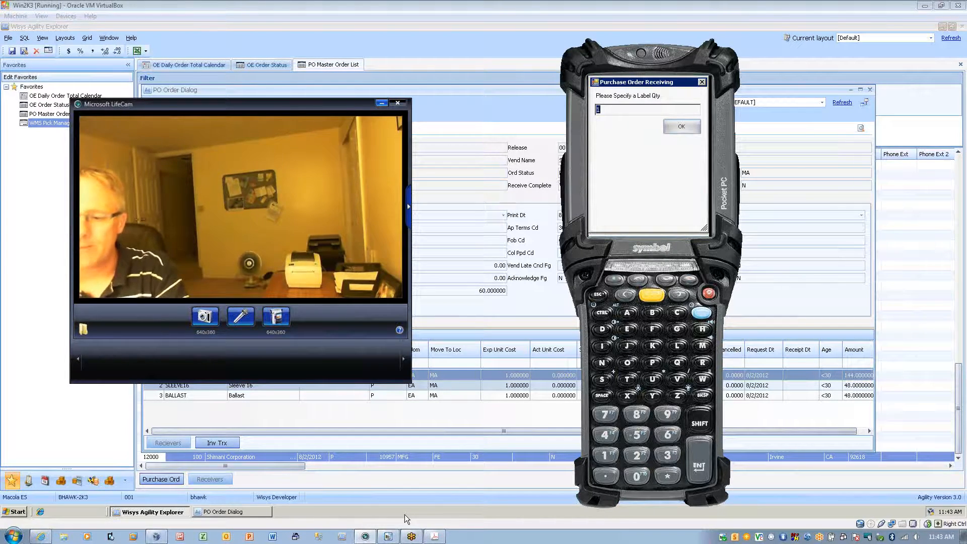
pyautogui.press('Return')
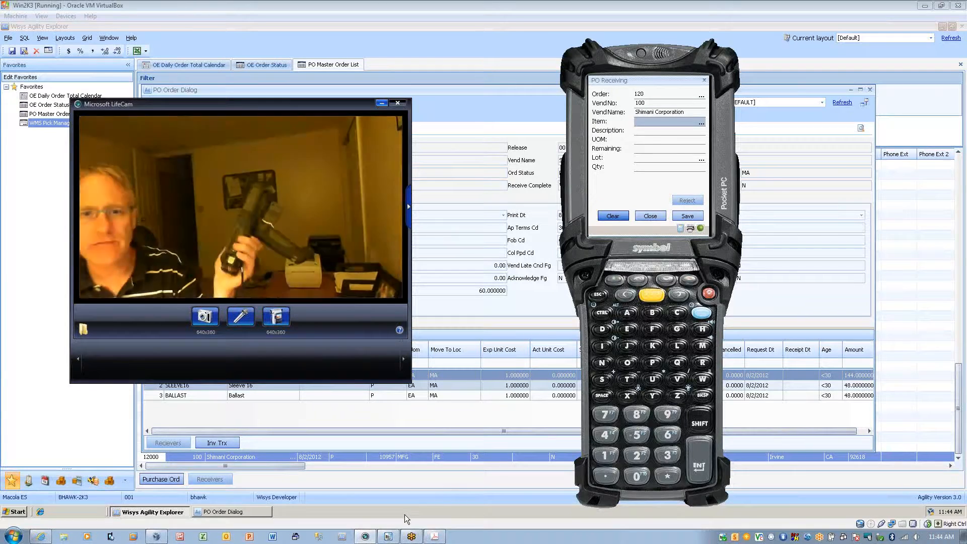
# Minimize the webcam feed, close PO Receiving and refresh the purchase order details in Wisys Agility Explorer.
pyautogui.click(382, 103)
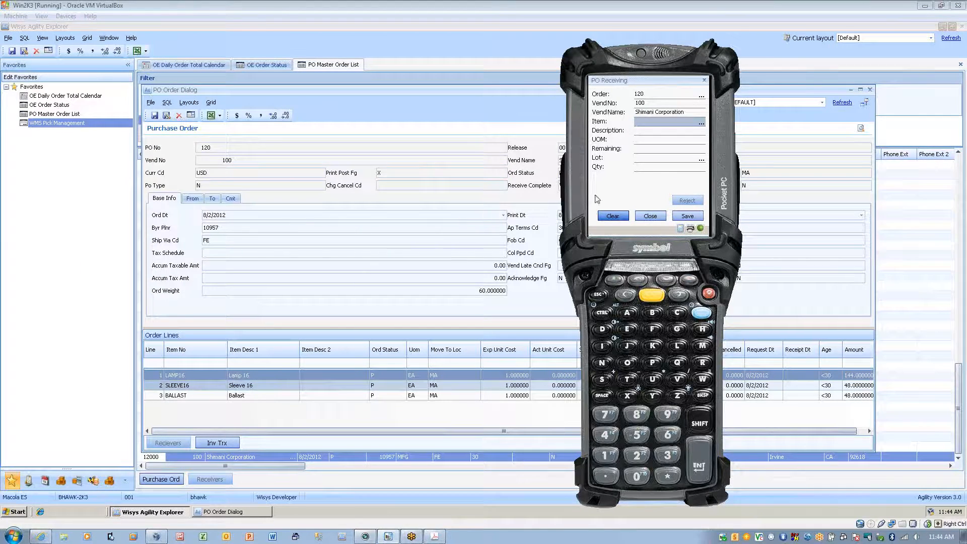
pyautogui.click(650, 216)
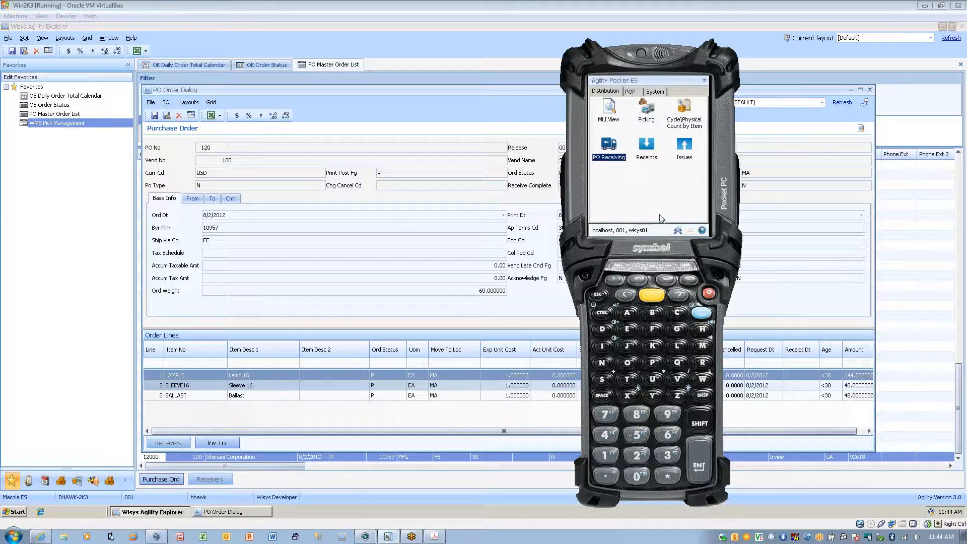
pyautogui.click(554, 311)
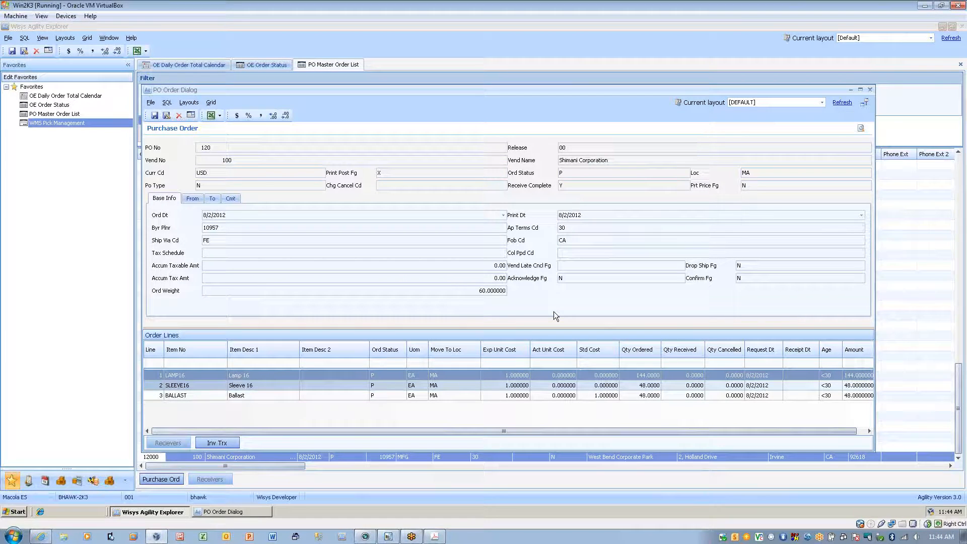
pyautogui.click(842, 102)
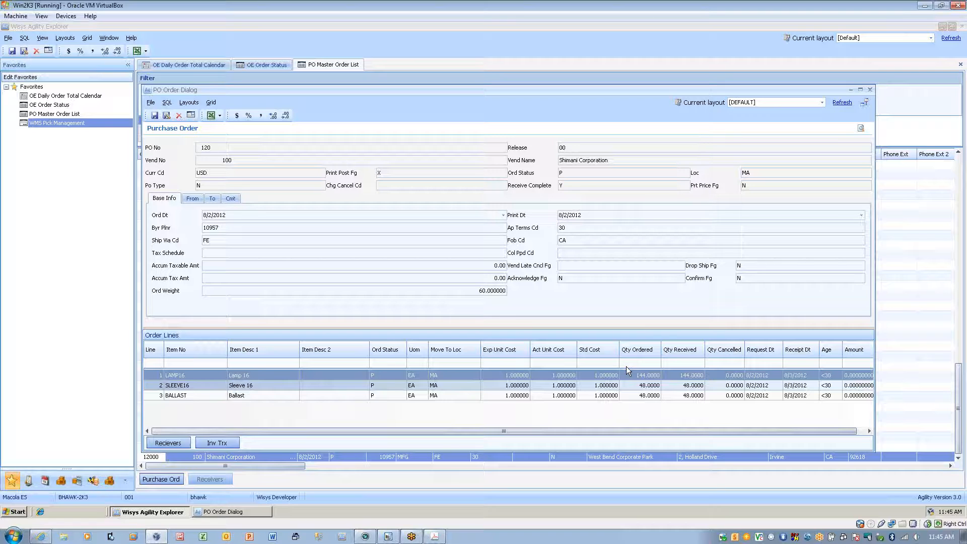
pyautogui.click(842, 103)
# Try to over-receive 1 BALLAST on the Shimani Corporation purchase order with the handheld, and close PO Receiving.
pyautogui.click(389, 536)
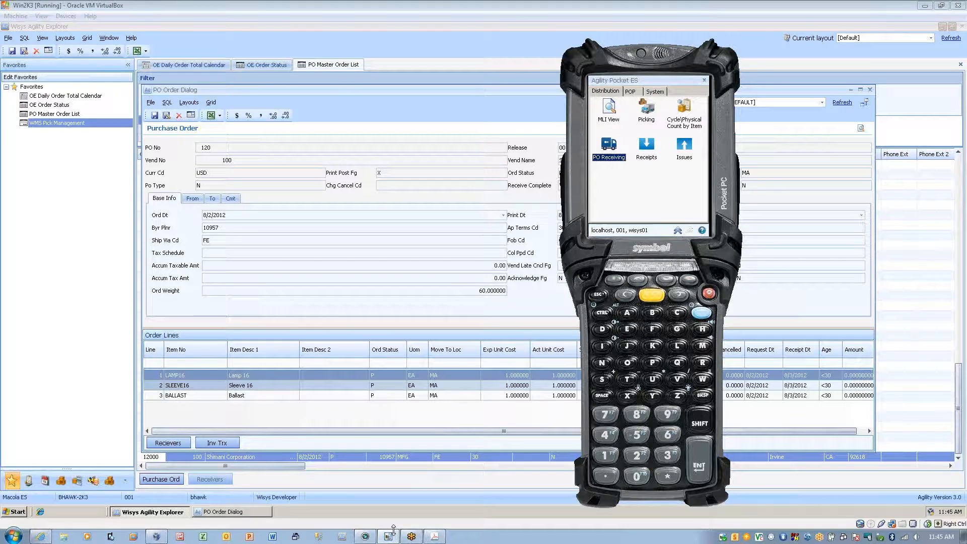
pyautogui.press('Return')
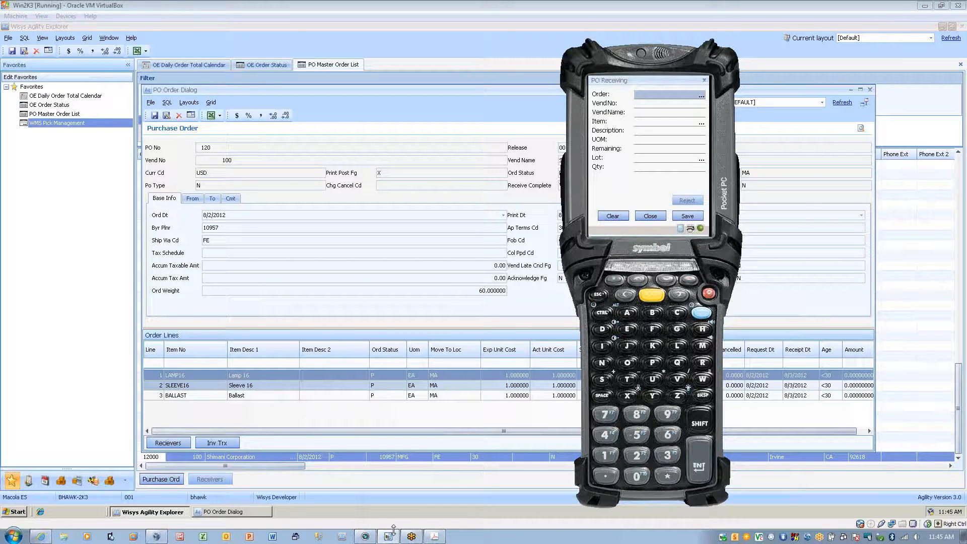
pyautogui.write('120')
pyautogui.press('Return')
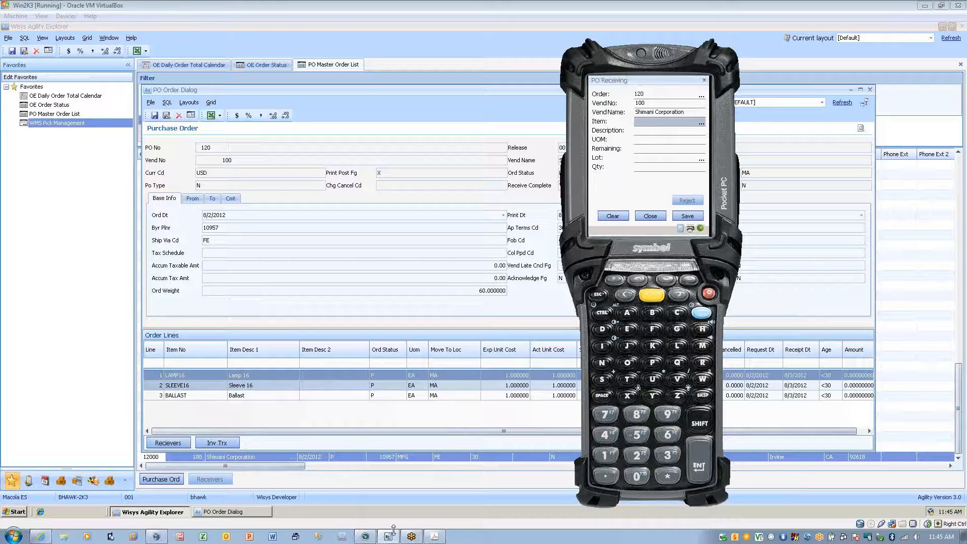
pyautogui.write('BALLAST')
pyautogui.press('Return')
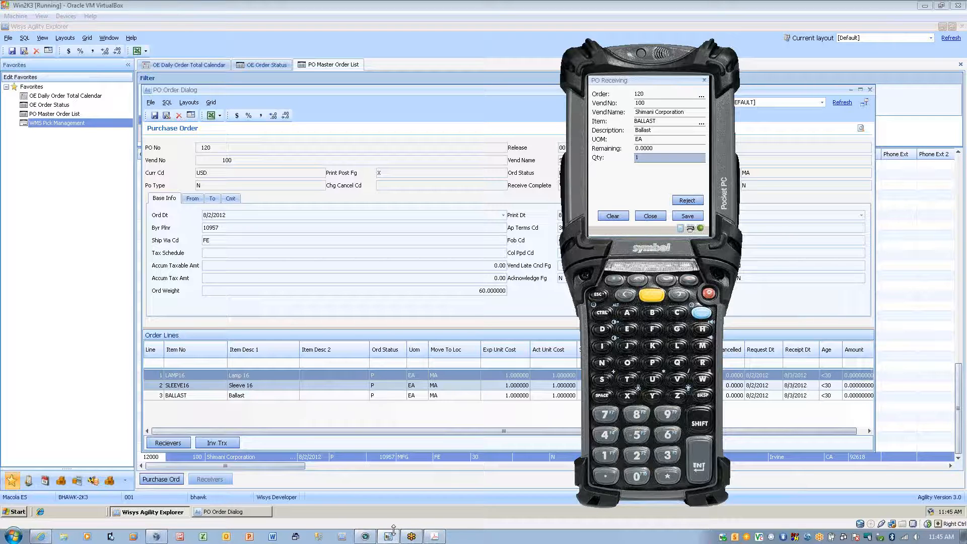
pyautogui.press('Return')
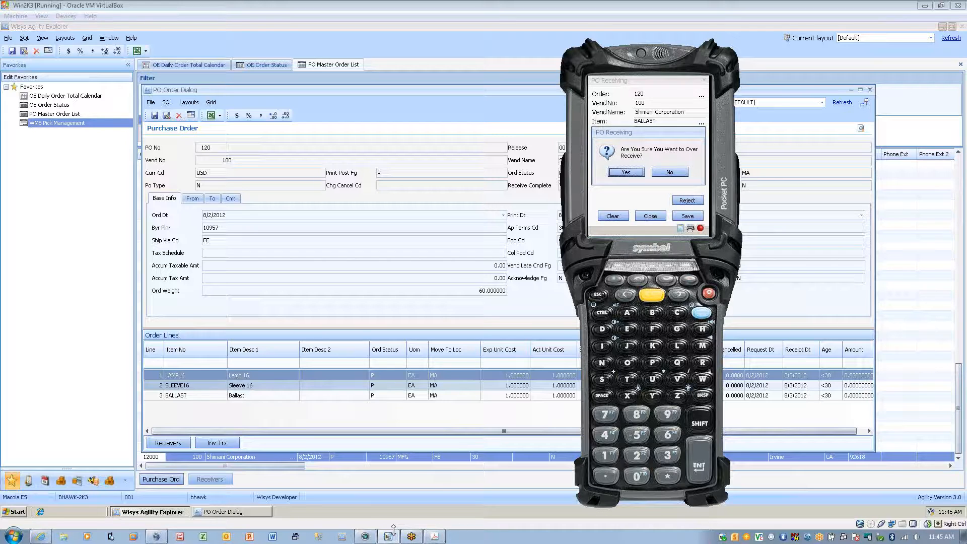
pyautogui.press('Return')
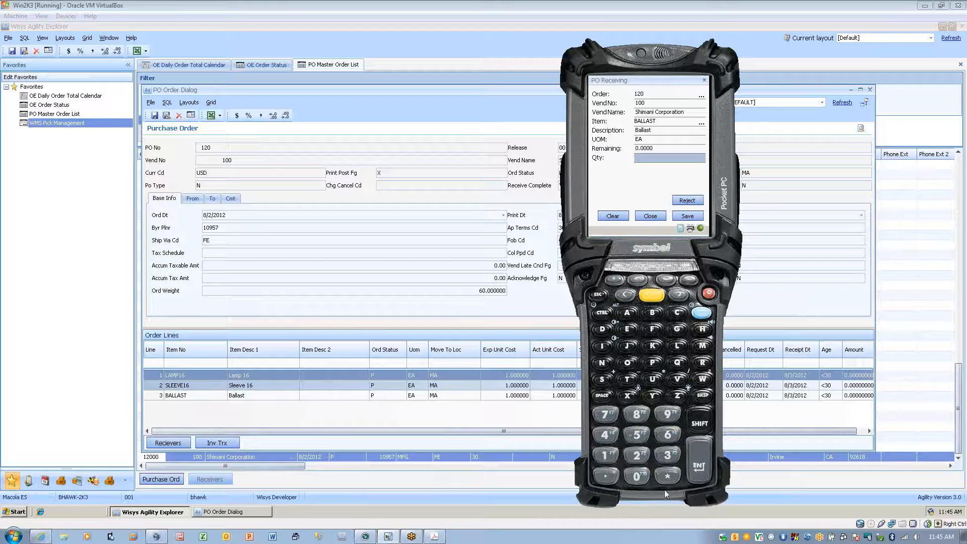
pyautogui.click(647, 218)
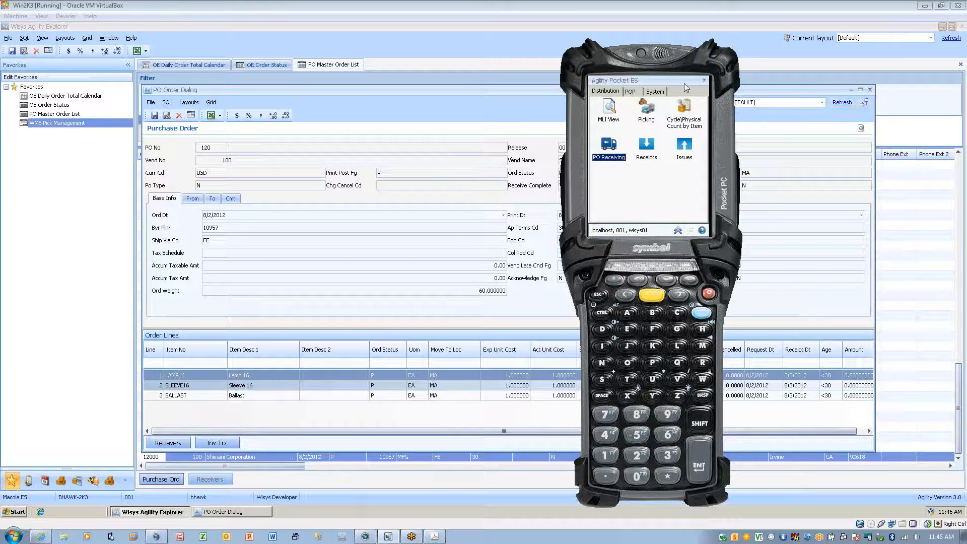
# Minimize the purchase order details and start a Production Backfill on the handheld for item MIGHTY-PURE-16 at location MA.
pyautogui.click(851, 91)
pyautogui.click(850, 90)
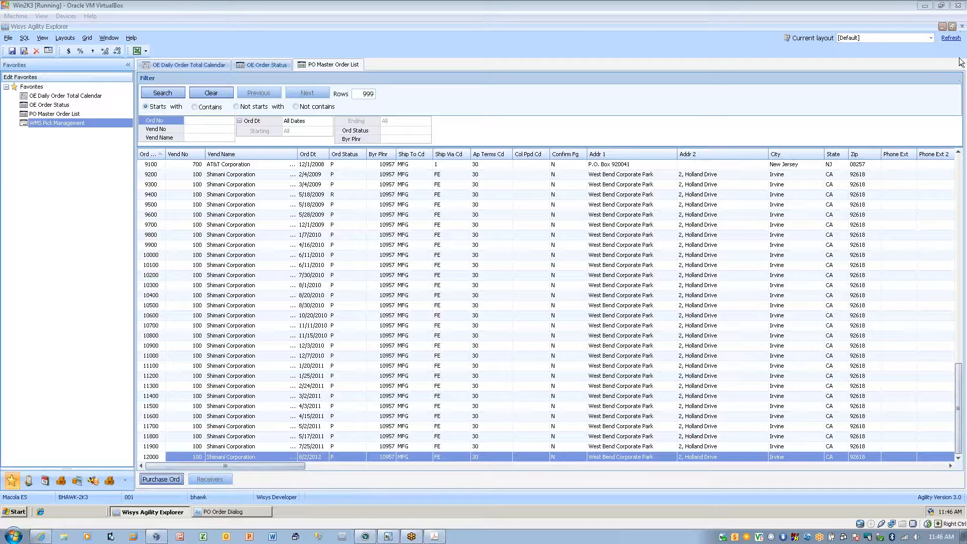
pyautogui.click(388, 536)
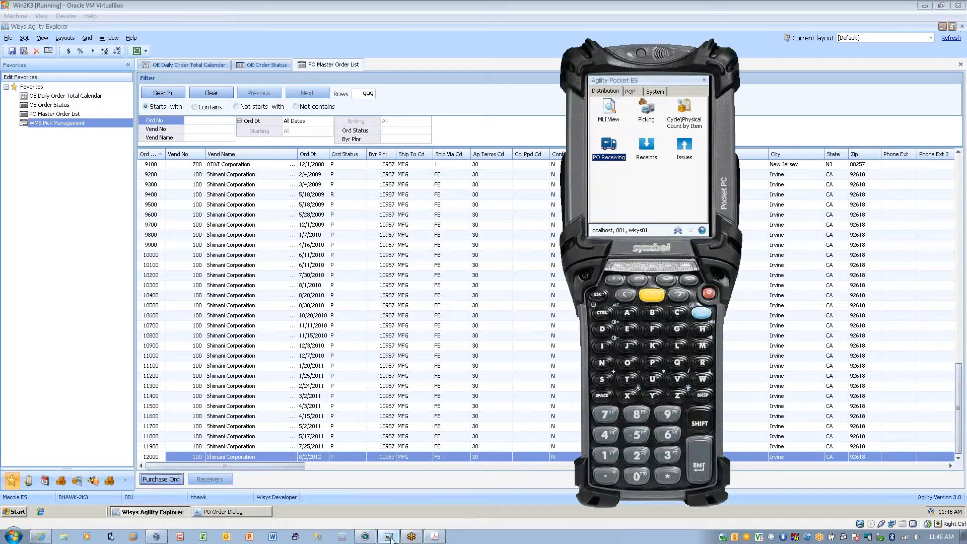
pyautogui.click(630, 91)
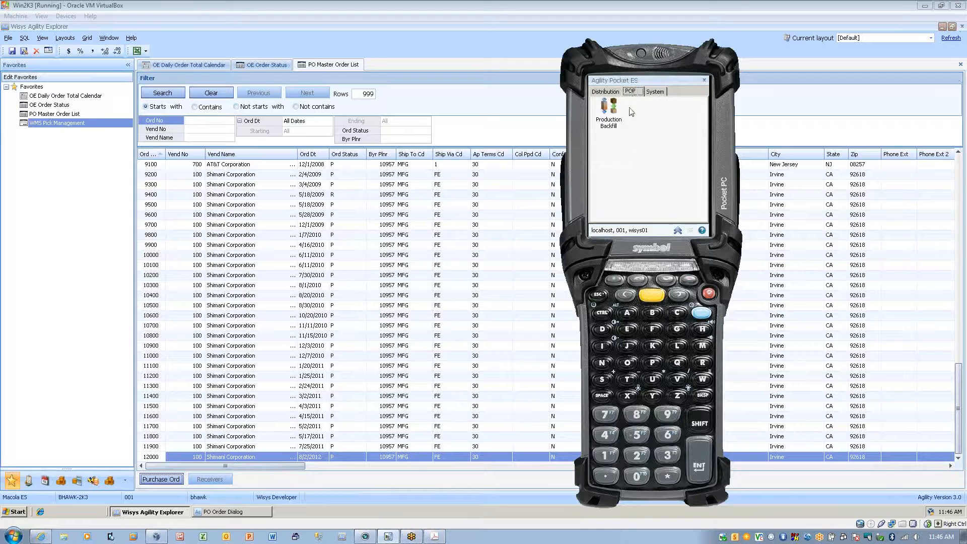
pyautogui.click(612, 114)
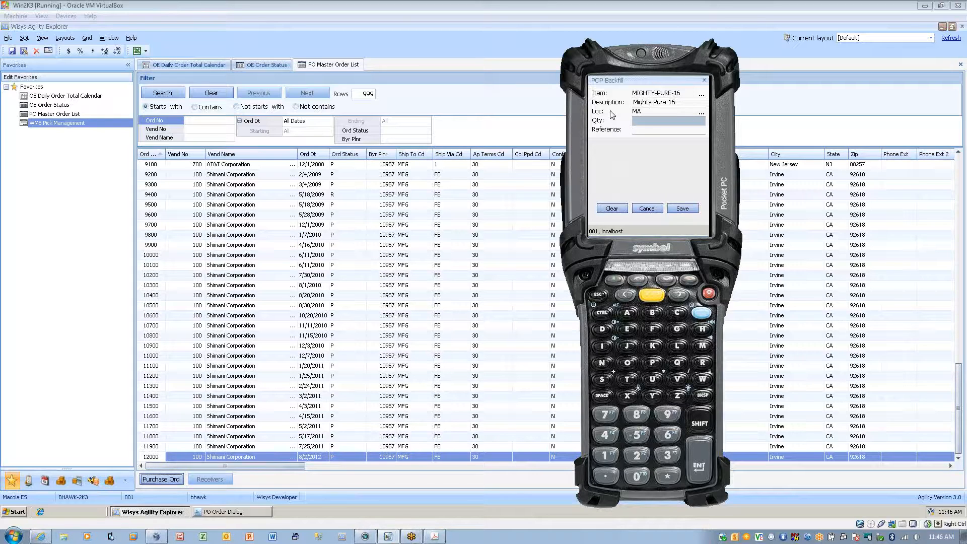
# Backfill a quantity of 48 for MIGHTY-PURE-16, choose a label printer and accept a label quantity of 1.
pyautogui.write('48')
pyautogui.press('Return')
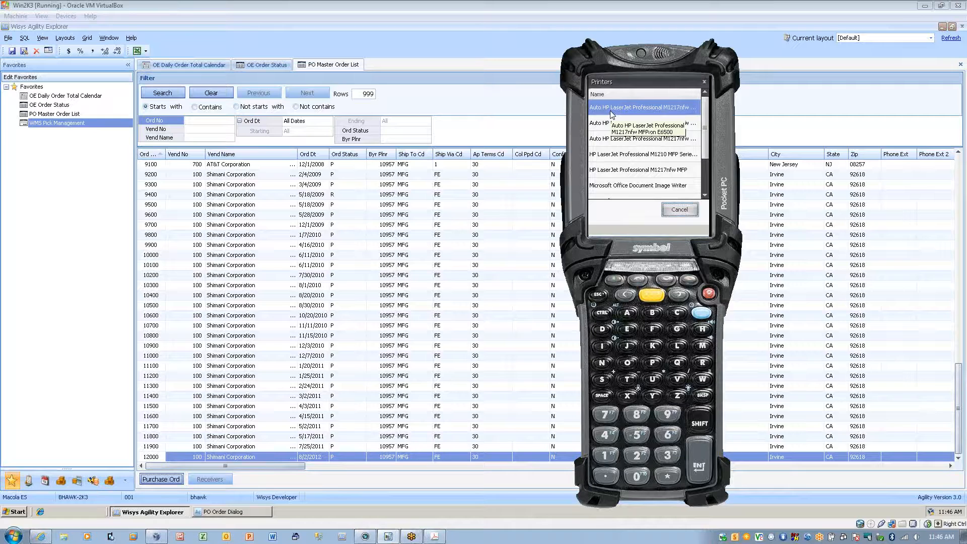
pyautogui.scroll(-1, 611, 112)
pyautogui.click(611, 112)
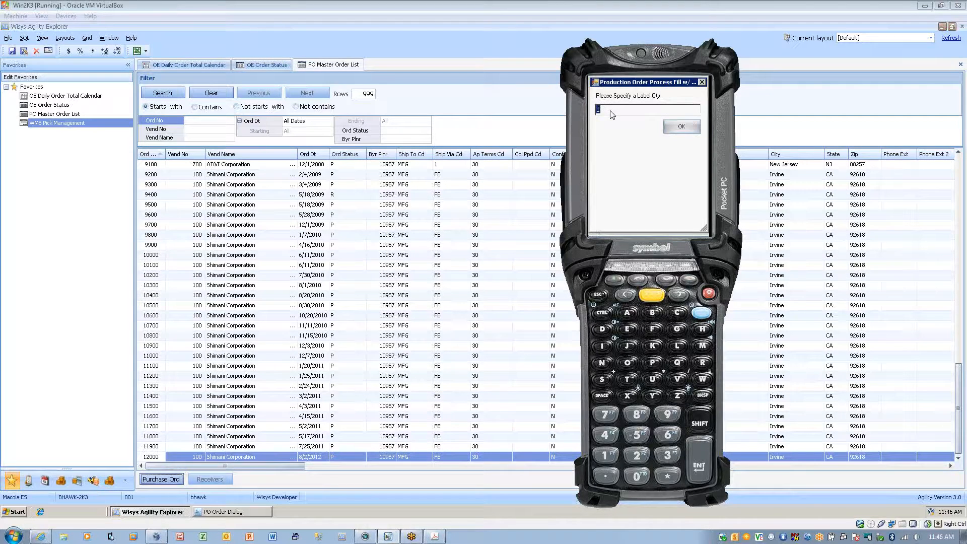
pyautogui.press('Return')
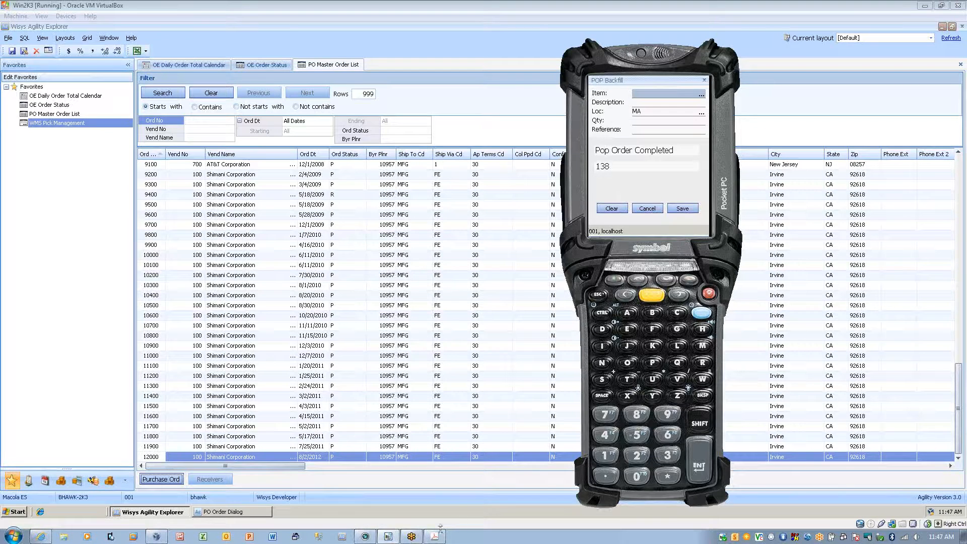
# Check the printer on the webcam feed, minimize the feed and close POP Backfill on the handheld.
pyautogui.click(368, 536)
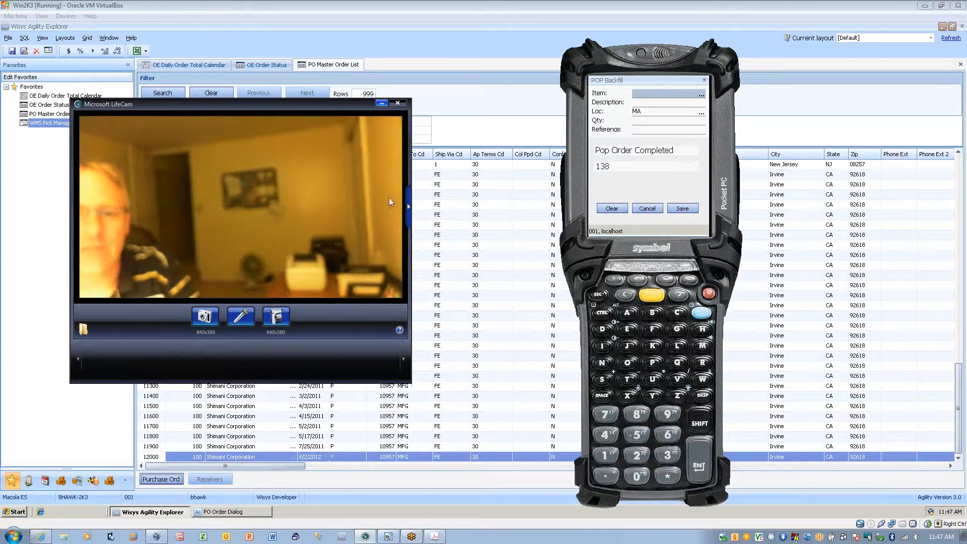
pyautogui.click(382, 103)
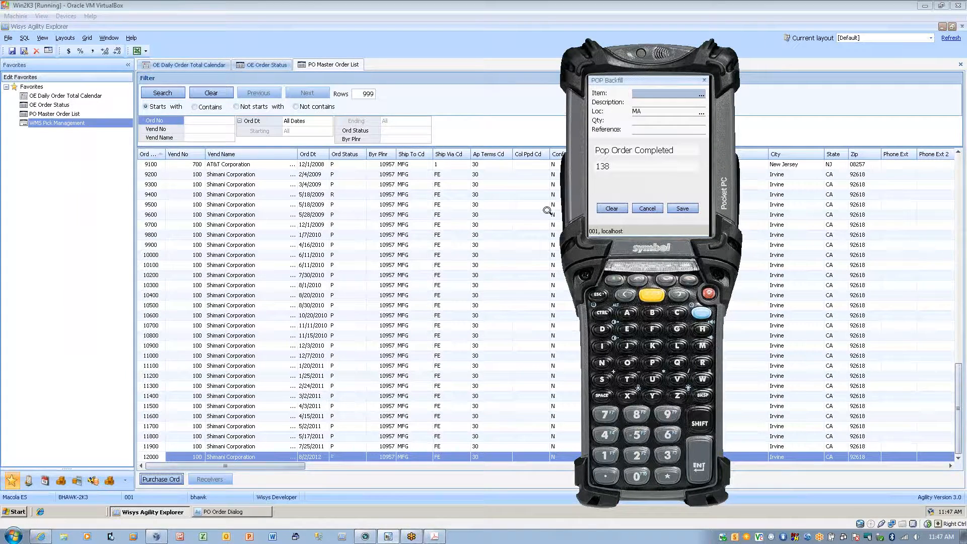
pyautogui.click(647, 210)
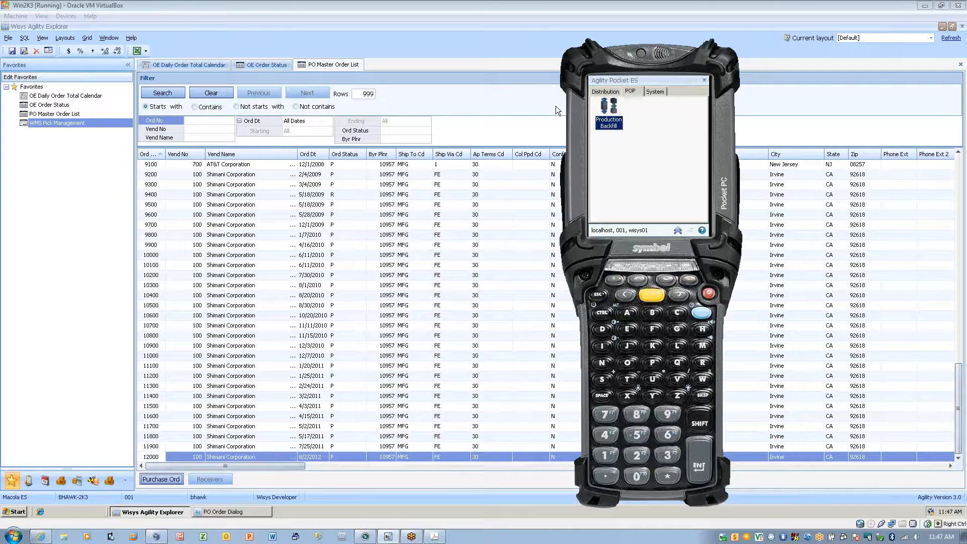
# View the serial number count for item FRAMESP of batch BOBS in Cycle/Physical Count by Item, and close the count without entering serials.
pyautogui.click(606, 91)
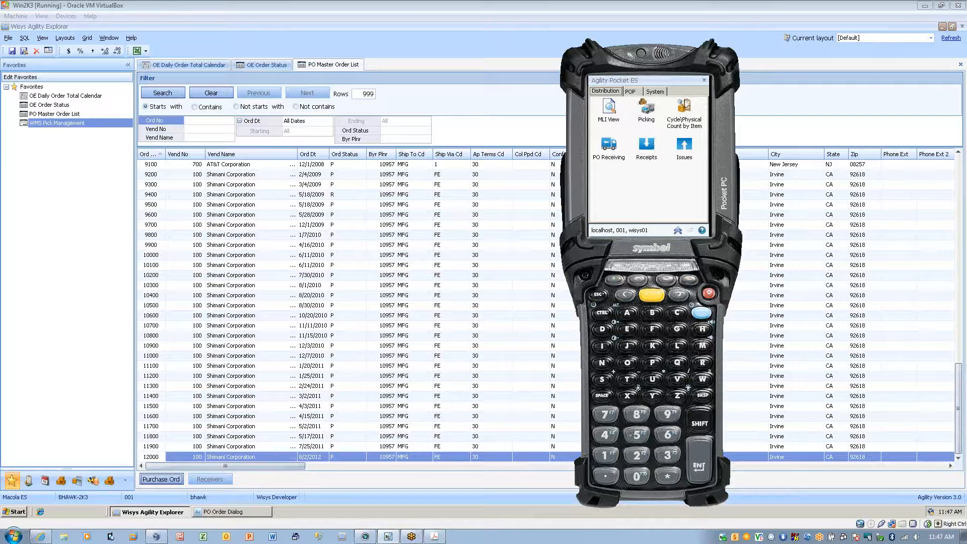
pyautogui.click(685, 108)
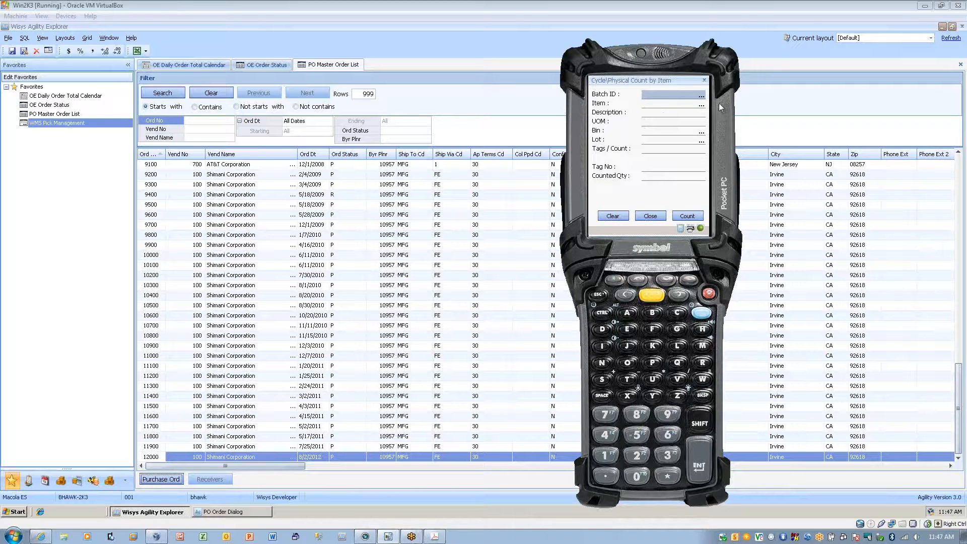
pyautogui.click(701, 99)
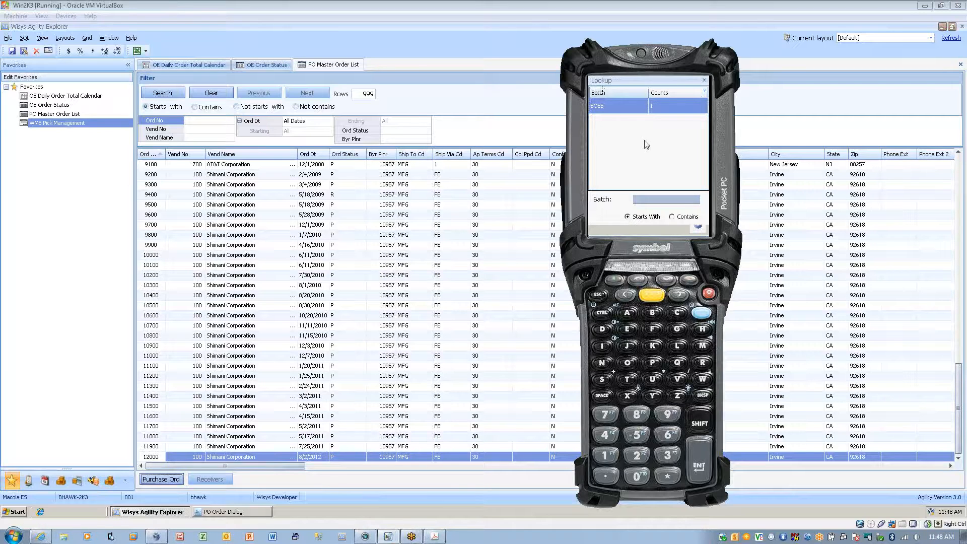
pyautogui.press('Return')
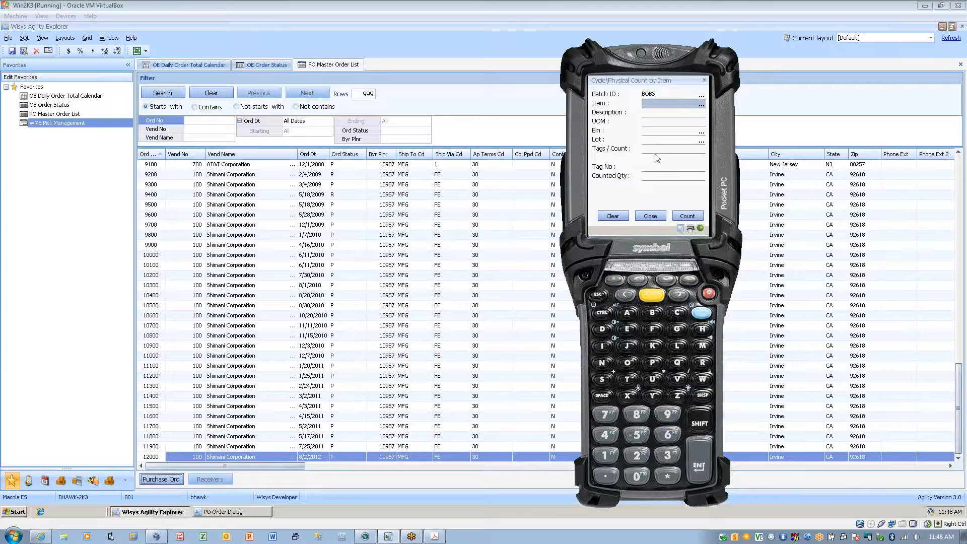
pyautogui.click(702, 105)
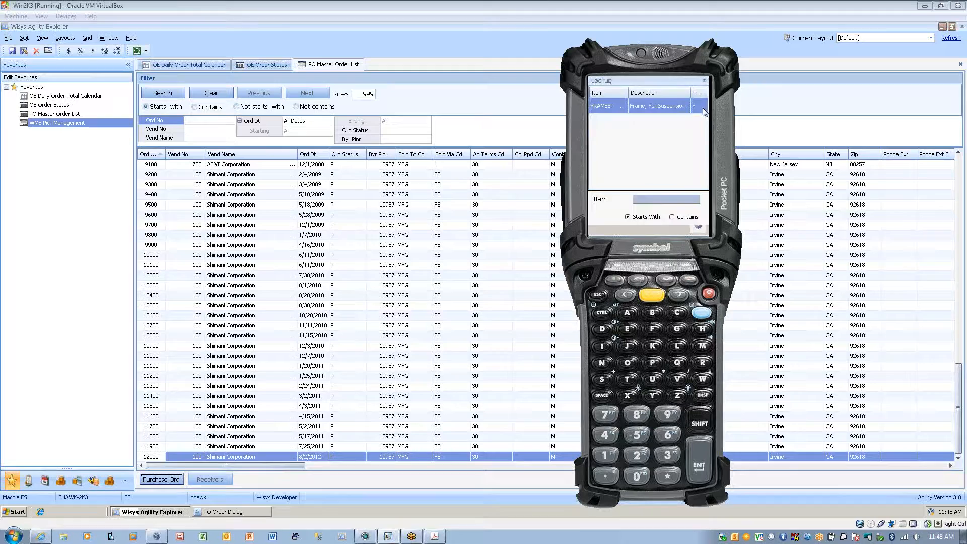
pyautogui.doubleClick(626, 106)
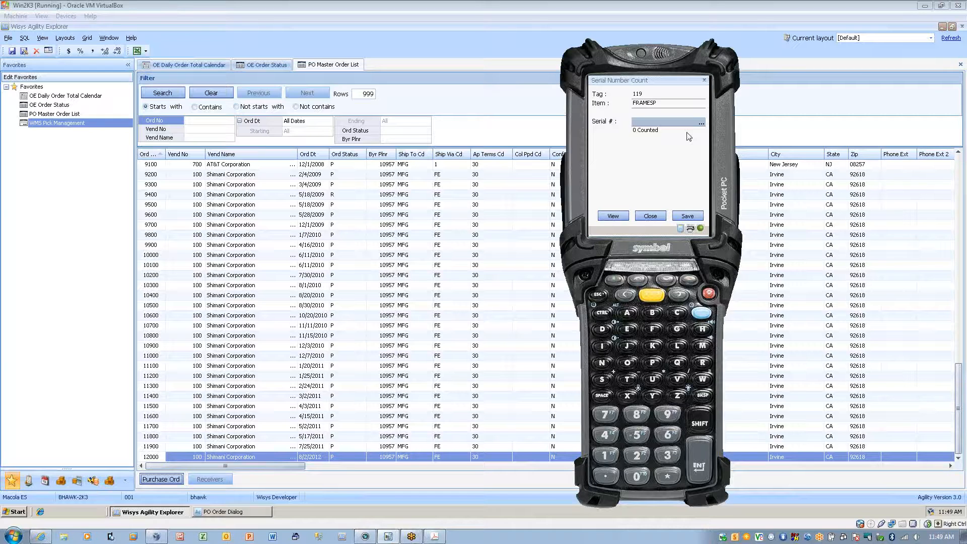
pyautogui.click(649, 218)
pyautogui.click(649, 217)
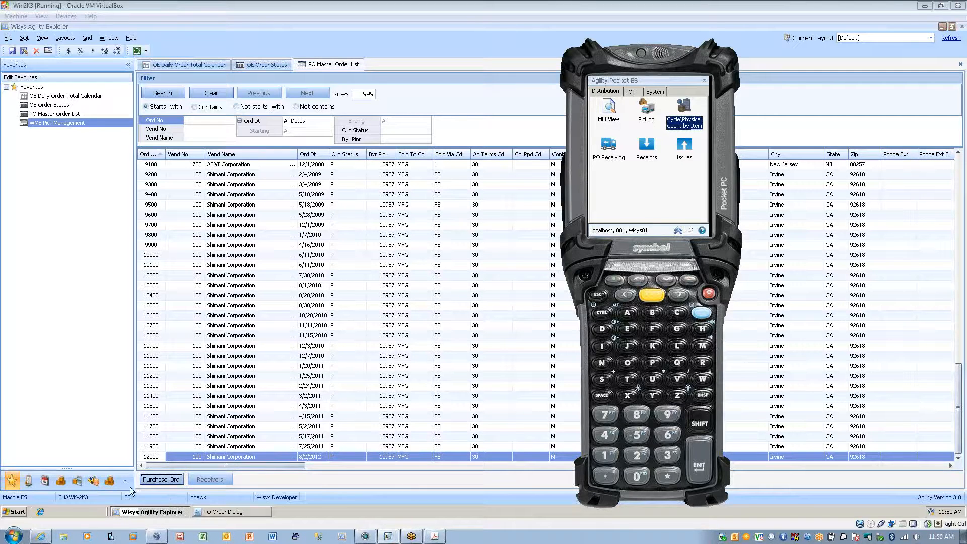
# Open the device settings of the existing user from the System security users in Wisys Agility Explorer.
pyautogui.moveTo(87, 469); pyautogui.dragTo(69, 236)
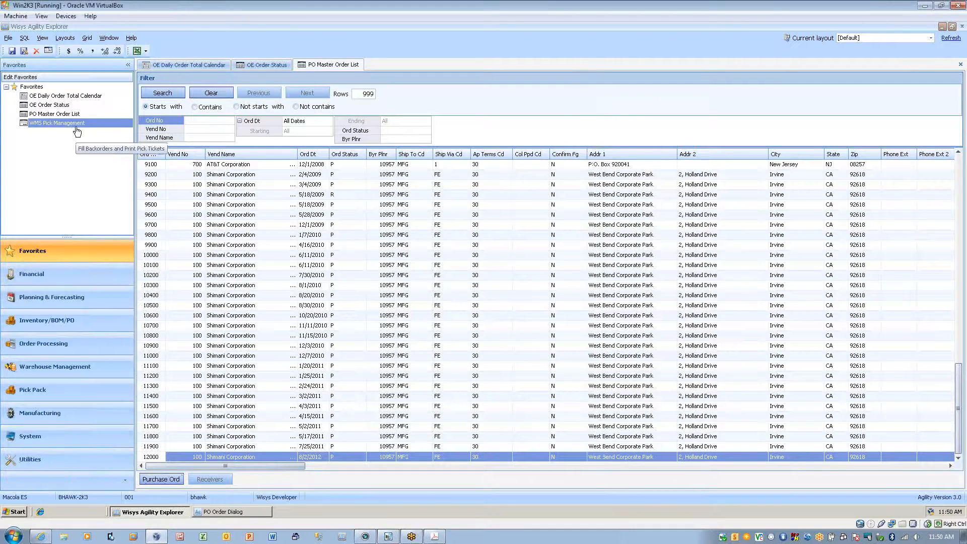
pyautogui.click(31, 436)
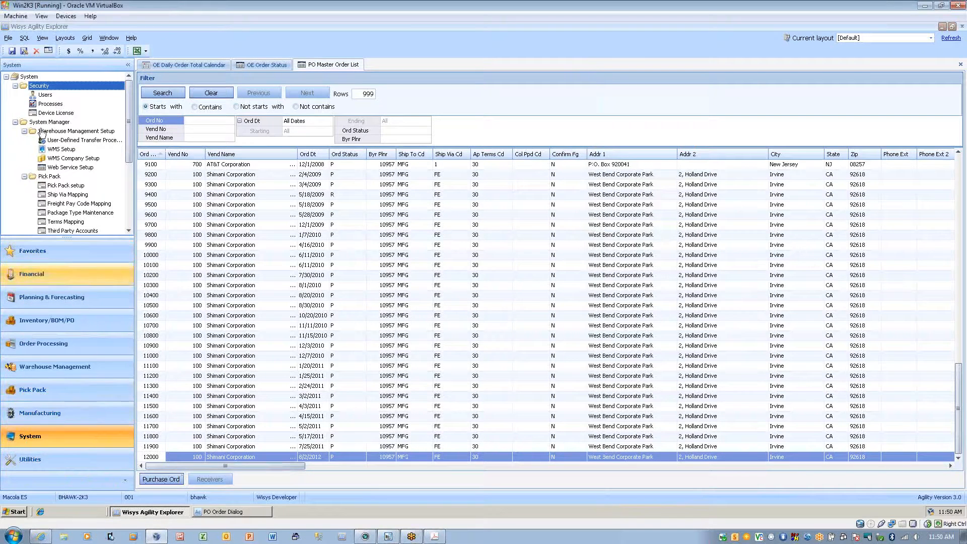
pyautogui.click(45, 95)
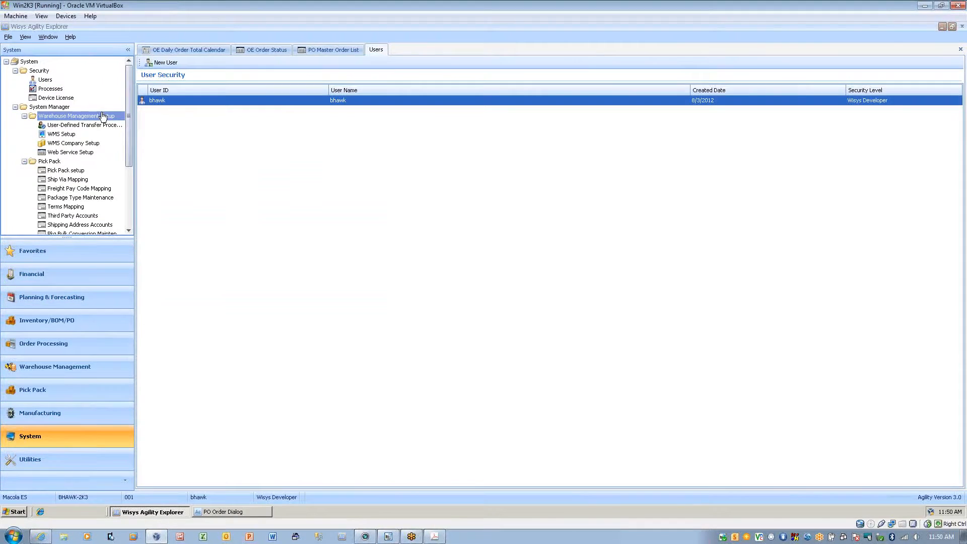
pyautogui.doubleClick(244, 100)
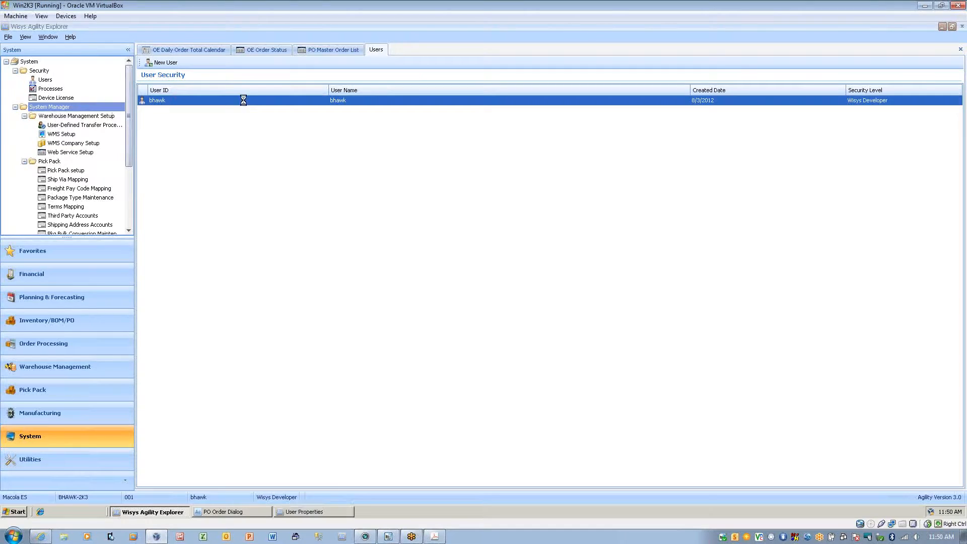
pyautogui.click(457, 173)
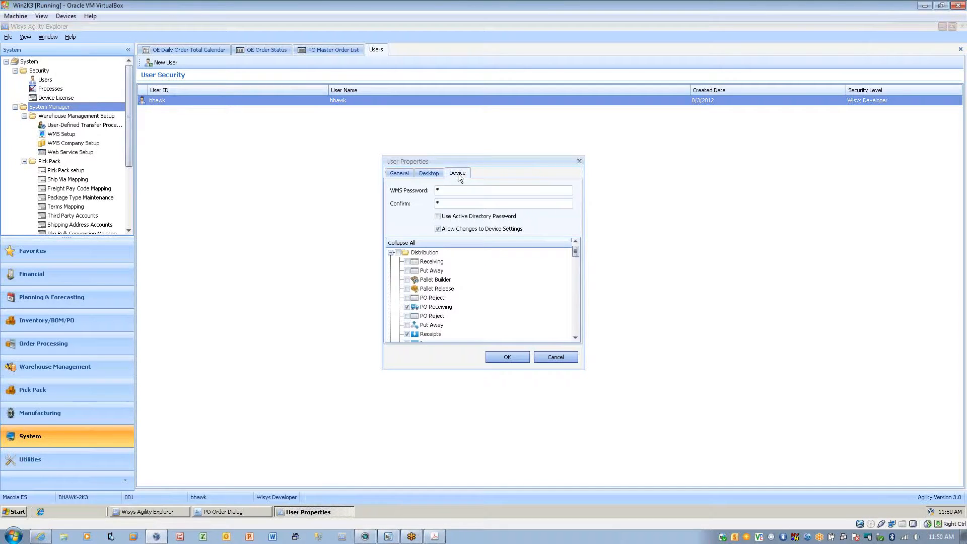
# Allow the user Report Production under POP and Report FG under SFC, and save the user properties.
pyautogui.moveTo(574, 253); pyautogui.dragTo(575, 322)
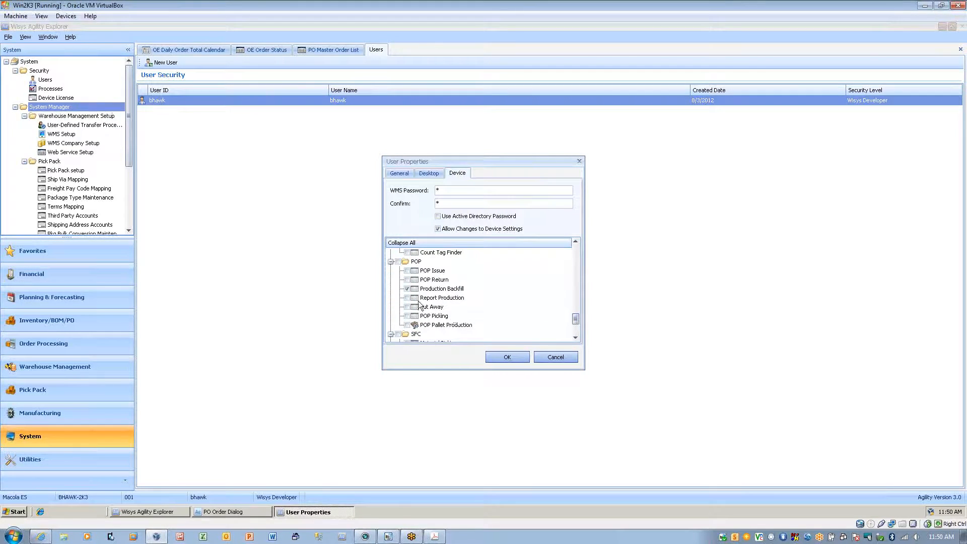
pyautogui.click(409, 298)
pyautogui.click(575, 338)
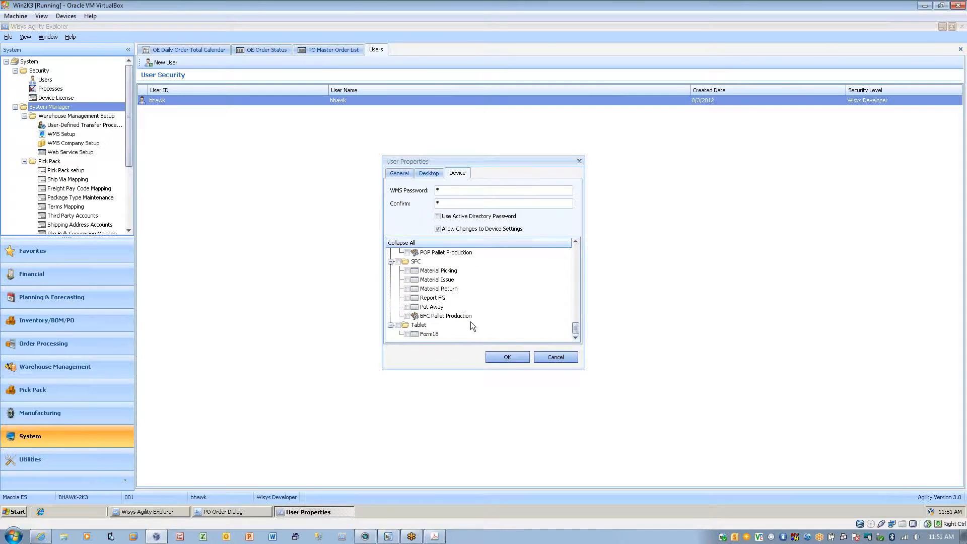
pyautogui.click(407, 298)
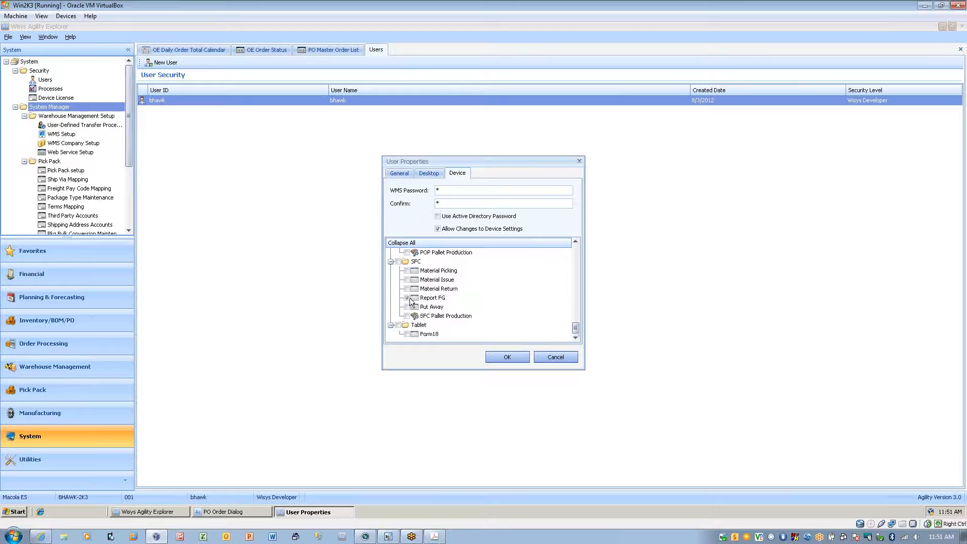
pyautogui.click(504, 357)
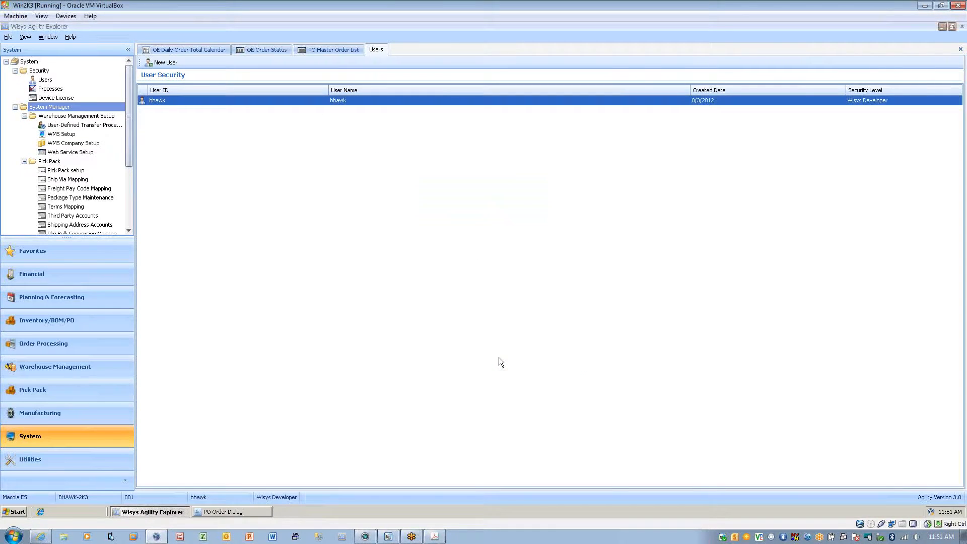
# Switch to the handheld, log out and quit Agility Pocket ES, and relaunch it with Pocket ES Connect.
pyautogui.click(387, 537)
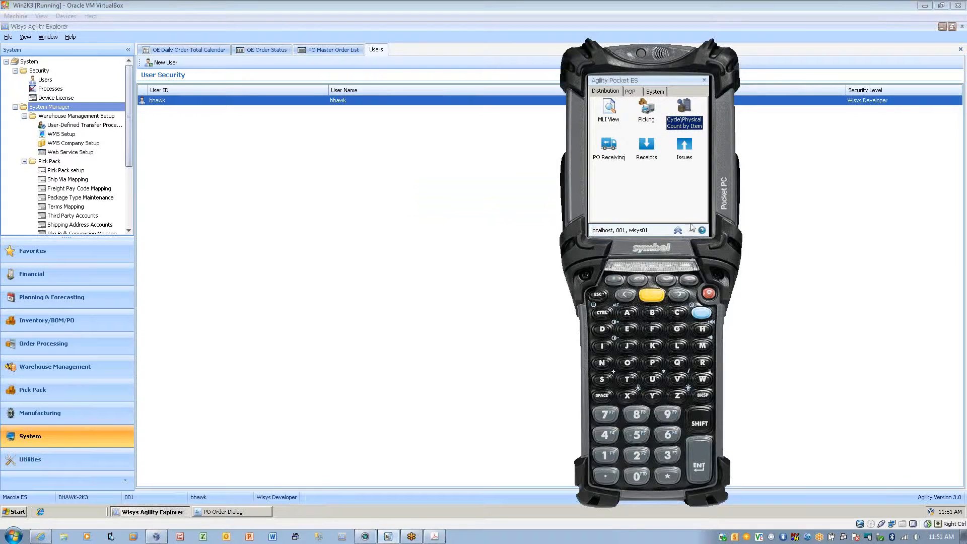
pyautogui.click(678, 231)
pyautogui.click(682, 171)
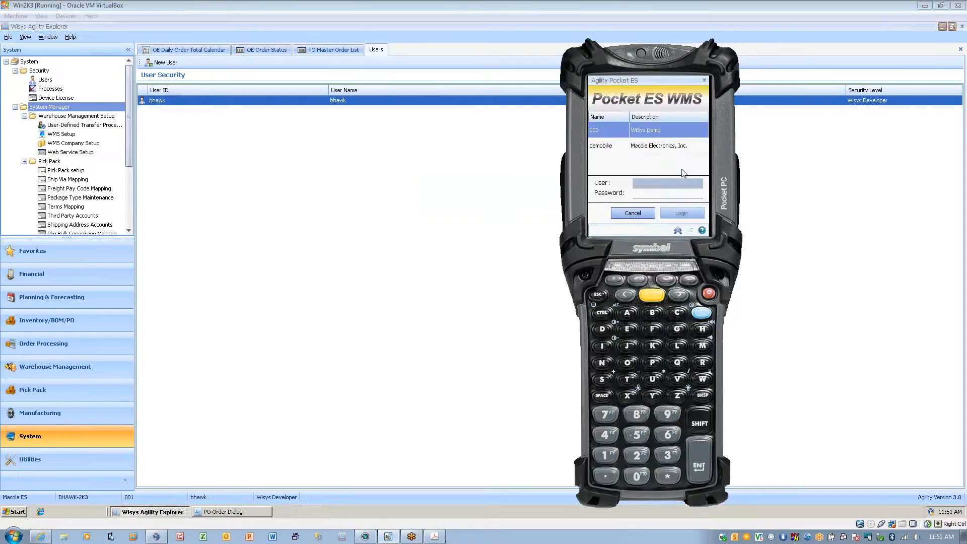
pyautogui.click(633, 213)
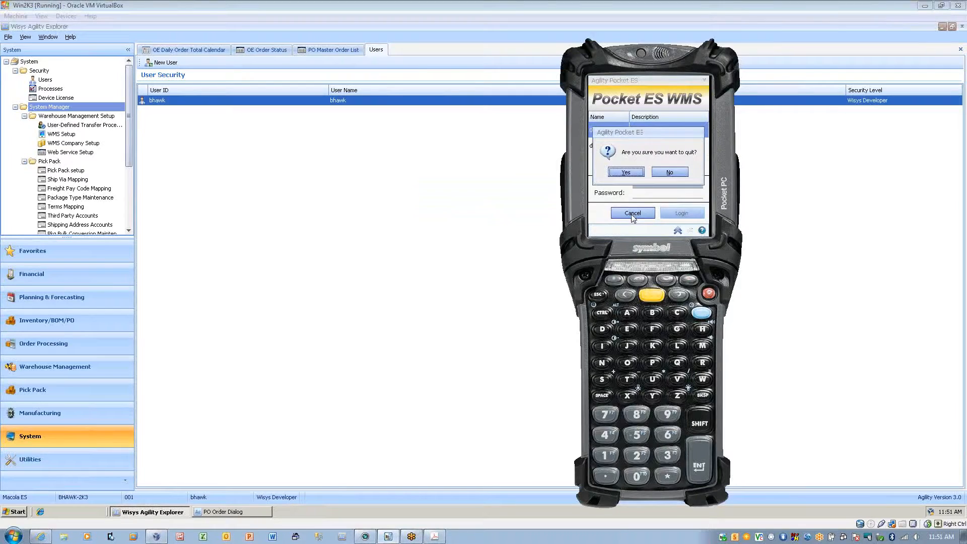
pyautogui.click(635, 174)
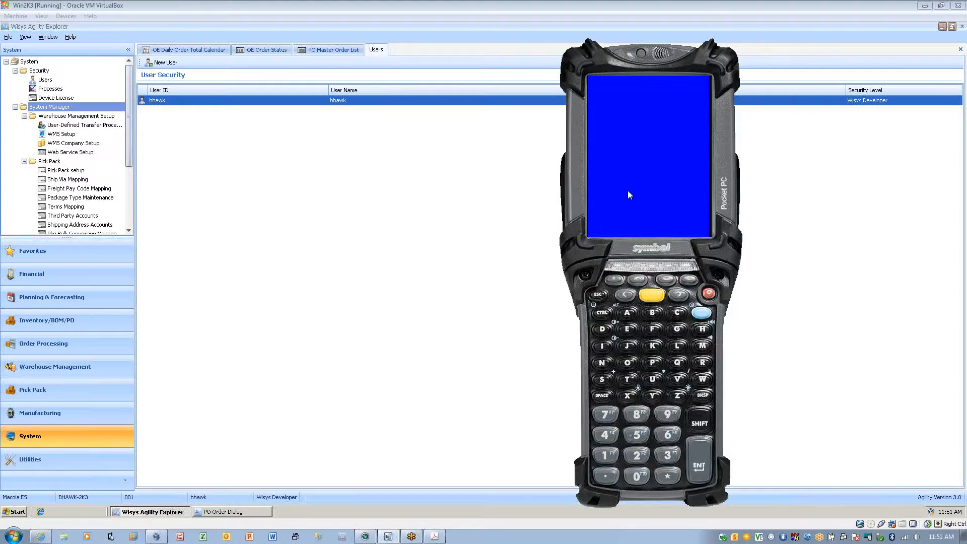
pyautogui.click(639, 191)
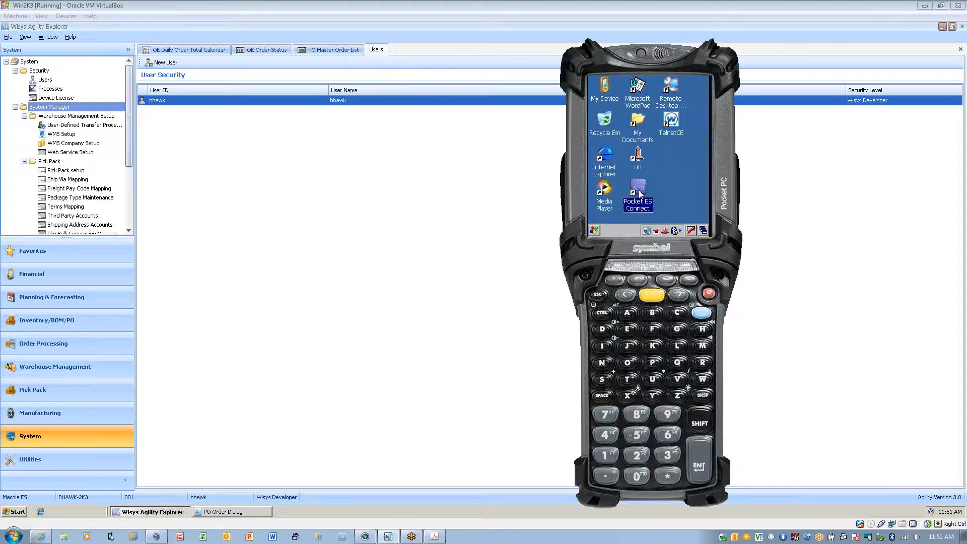
pyautogui.click(640, 193)
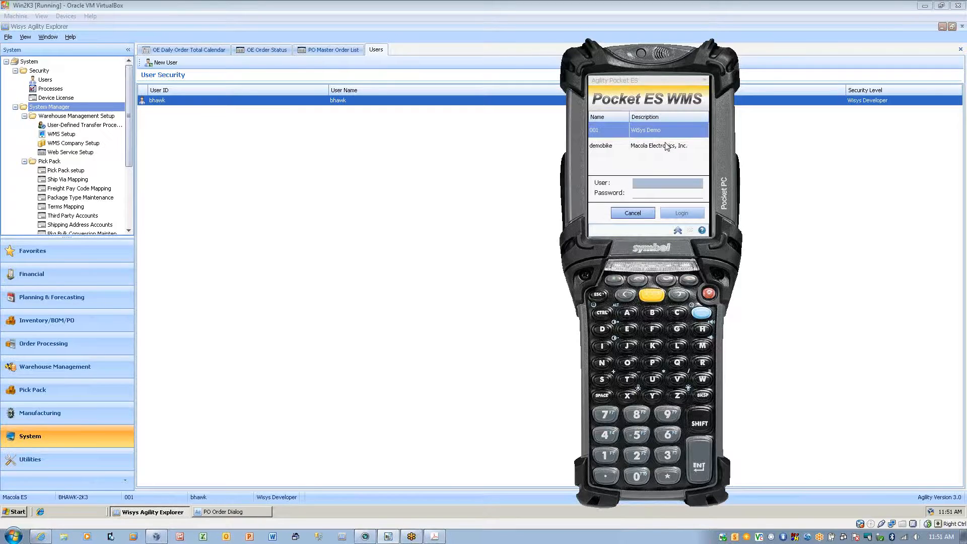
# Log in to the WiSys Demo company on the handheld with the user name and password.
pyautogui.press('Tab')
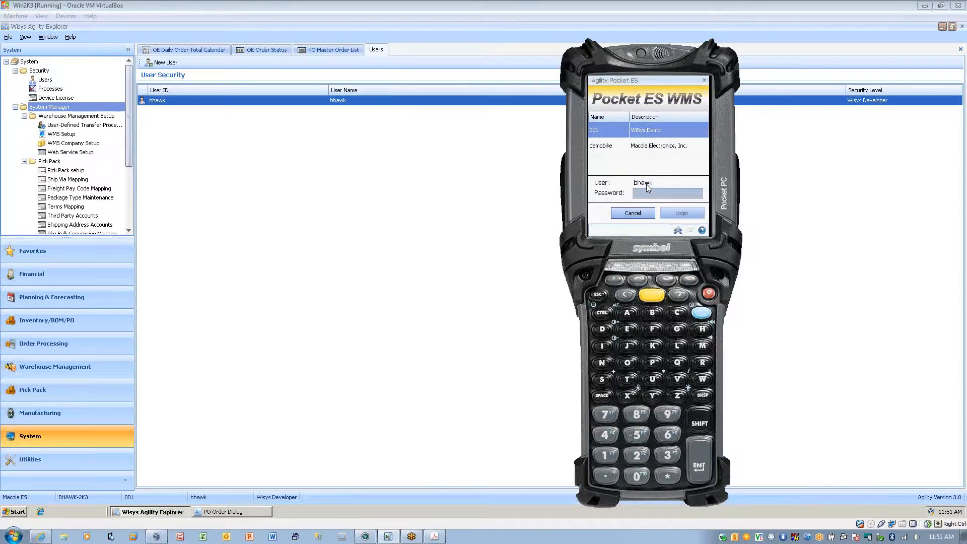
pyautogui.press('Return')
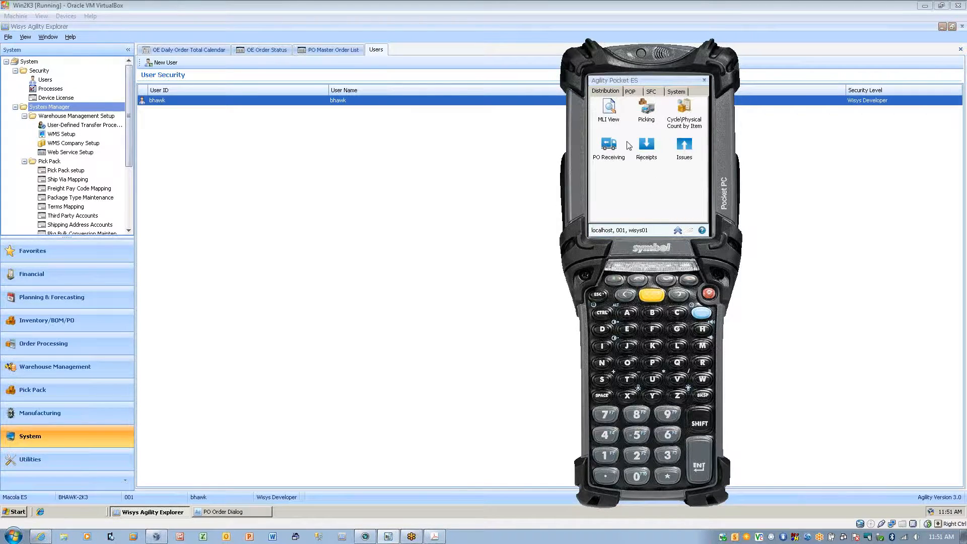
# Look at the blank Production Backfill form among the POP functions and close it.
pyautogui.click(631, 92)
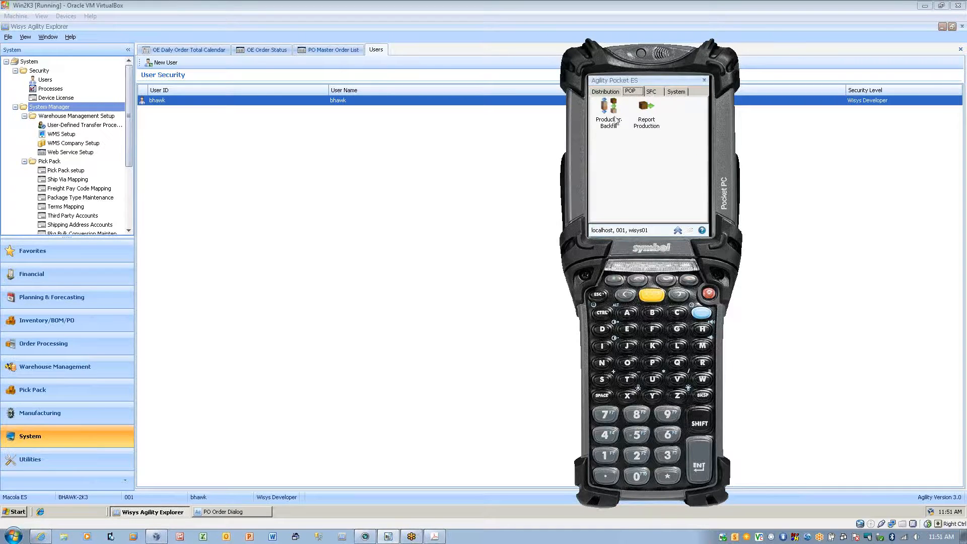
pyautogui.click(616, 121)
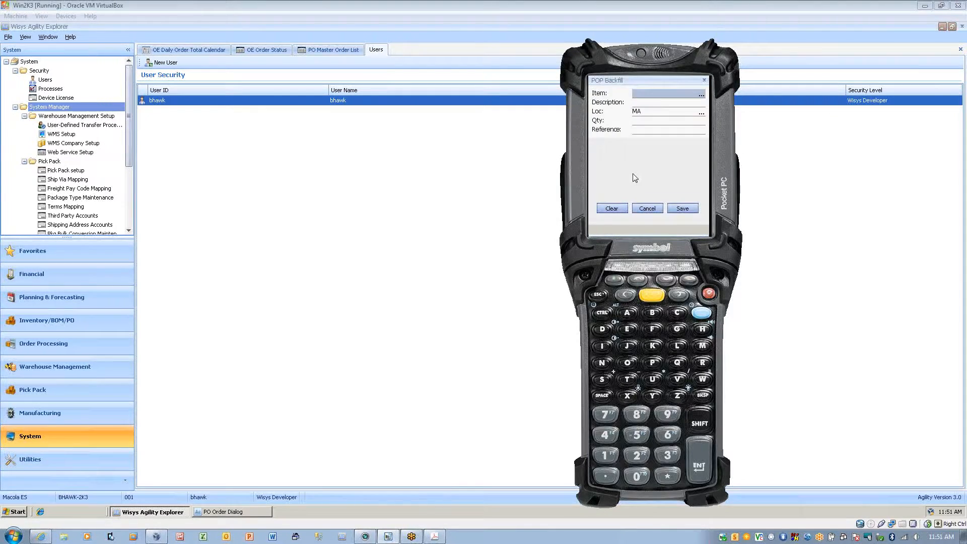
pyautogui.click(649, 210)
# Look up the Adventure Bike production order in Report Production, cancel without saving and reopen a blank Report Production form.
pyautogui.click(650, 127)
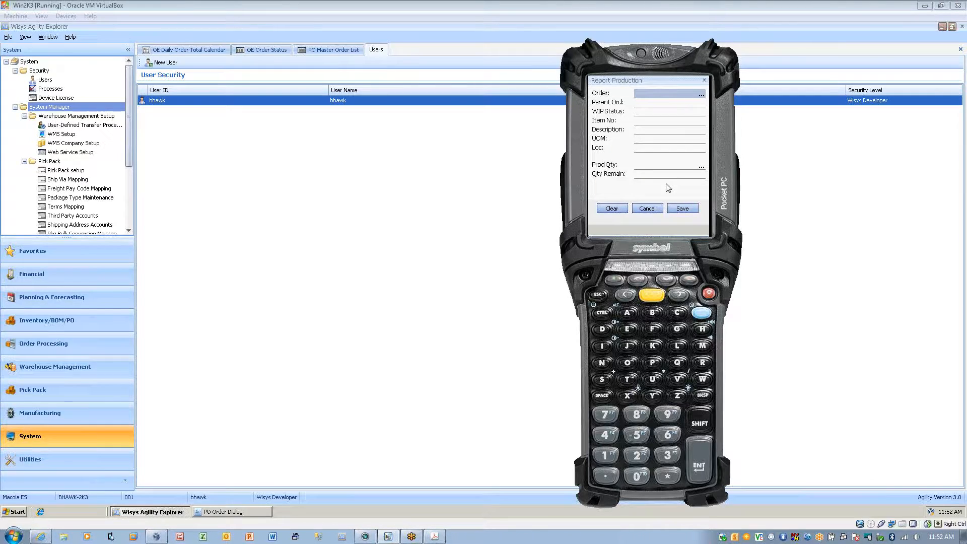
pyautogui.click(701, 96)
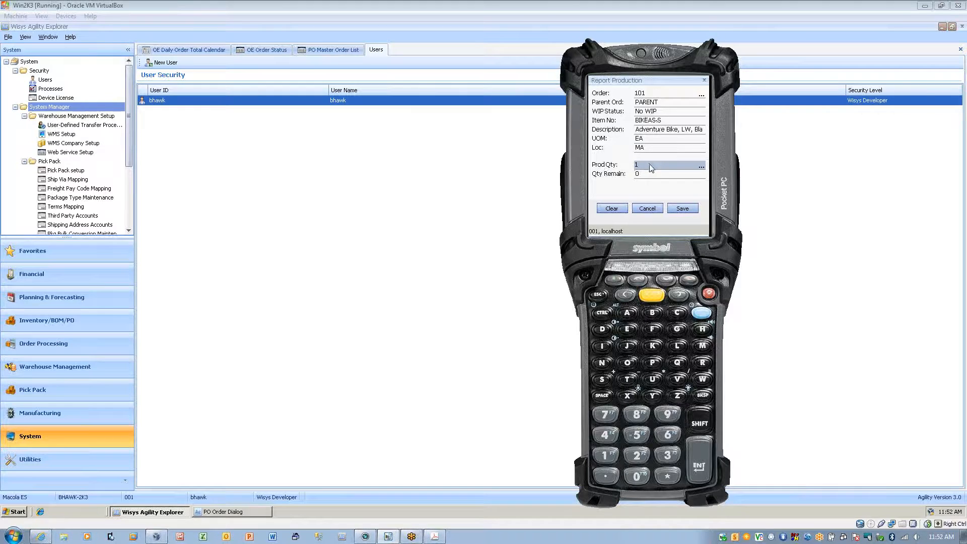
pyautogui.click(648, 207)
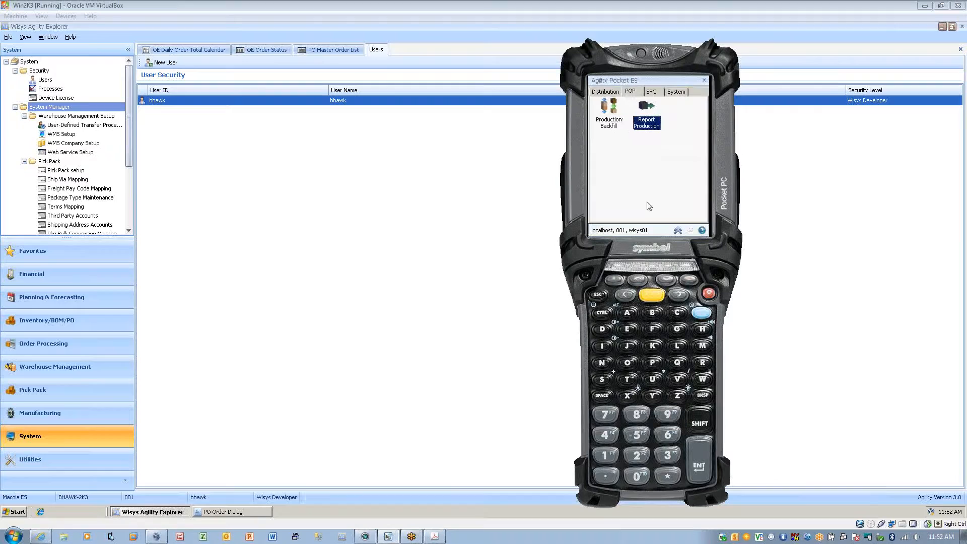
pyautogui.click(650, 123)
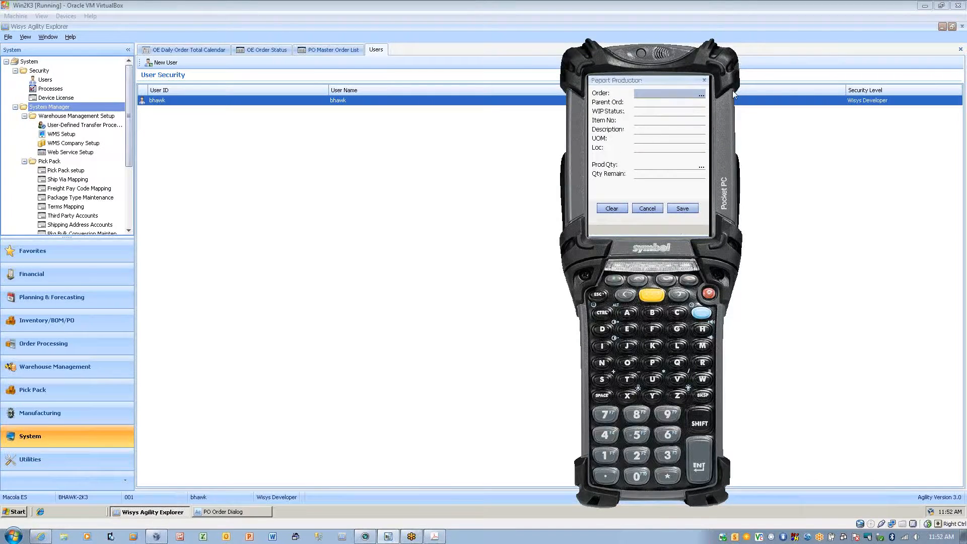
# Look up the Brake and Cable Assembly order and the first BIKEMP order in Report Production, cancelling each without saving.
pyautogui.click(703, 95)
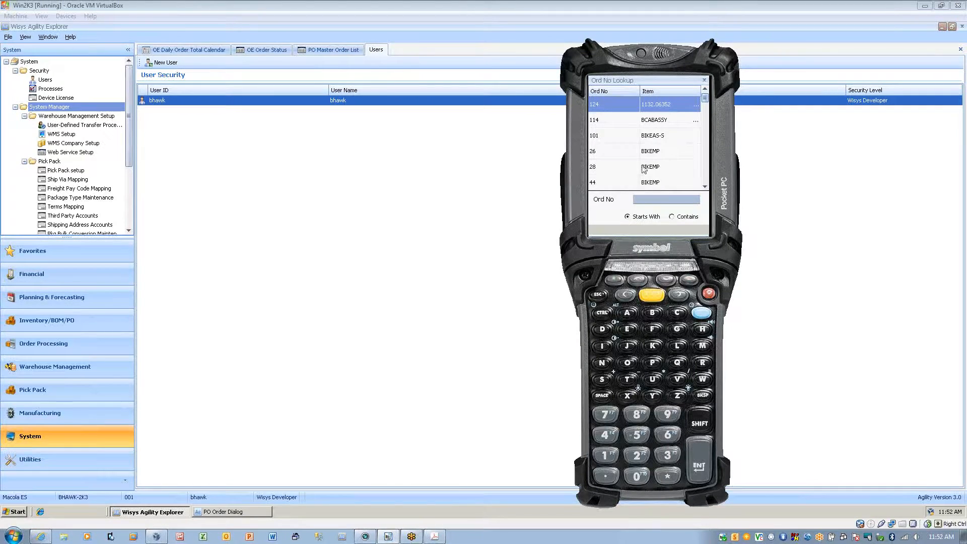
pyautogui.click(607, 125)
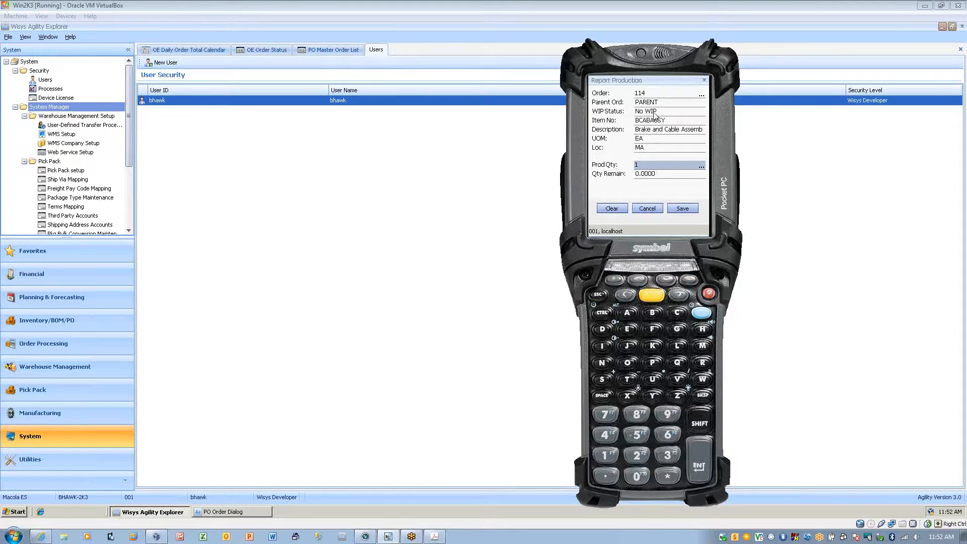
pyautogui.click(656, 209)
pyautogui.click(651, 122)
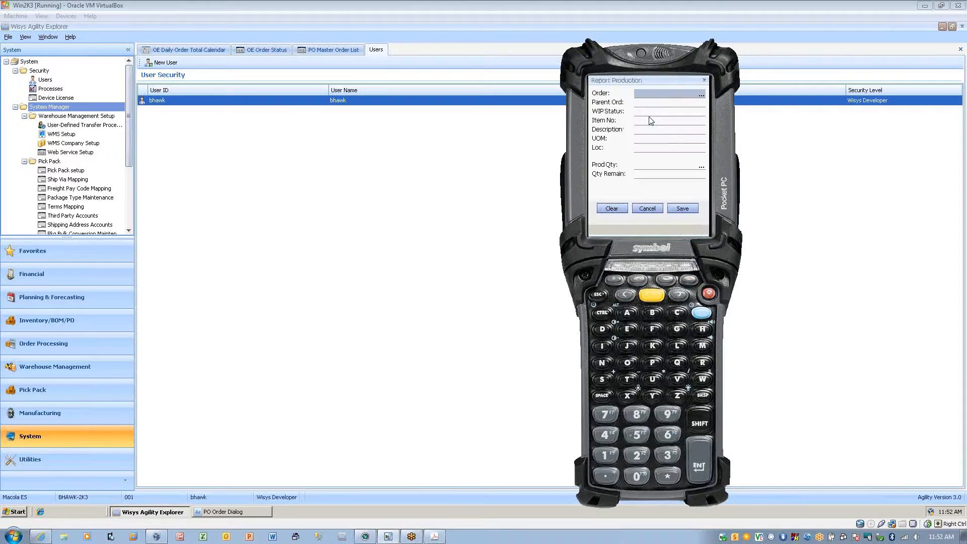
pyautogui.click(701, 95)
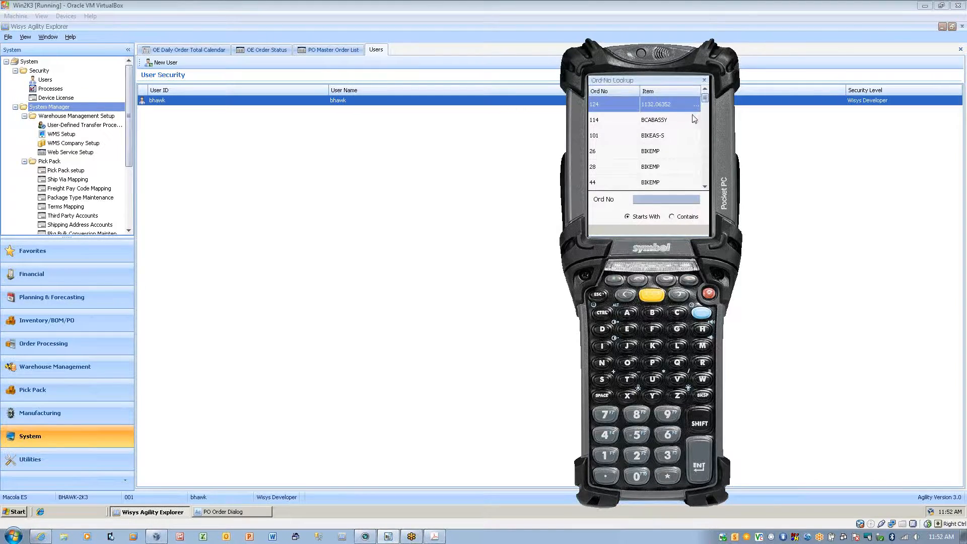
pyautogui.click(651, 154)
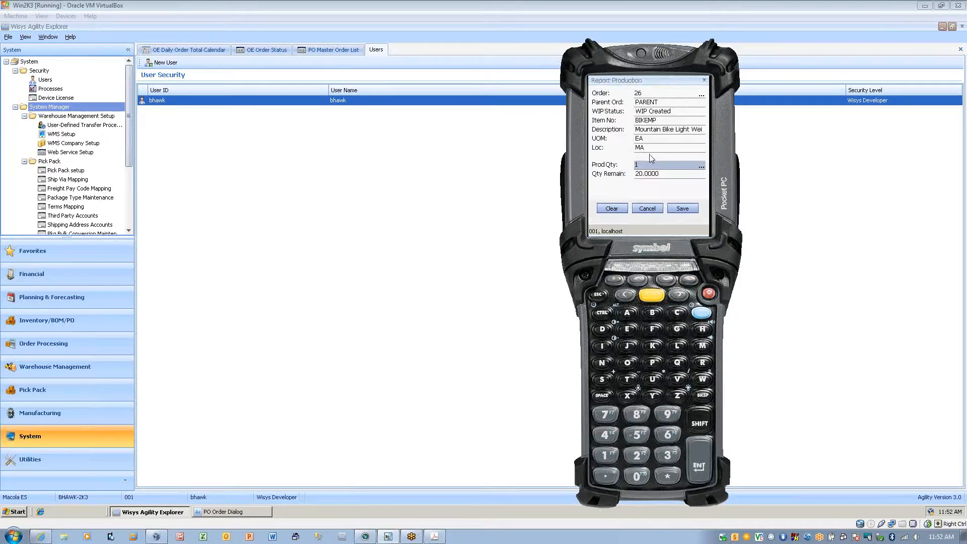
pyautogui.click(657, 209)
pyautogui.click(645, 125)
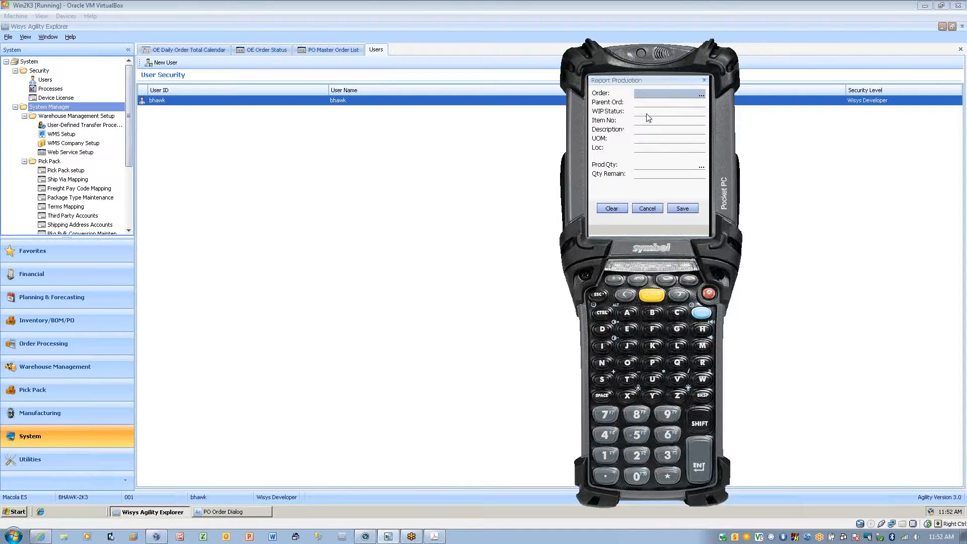
# Try production quantities of 12 and 3 on the second BIKEMP order in Report Production, and cancel without saving.
pyautogui.click(702, 96)
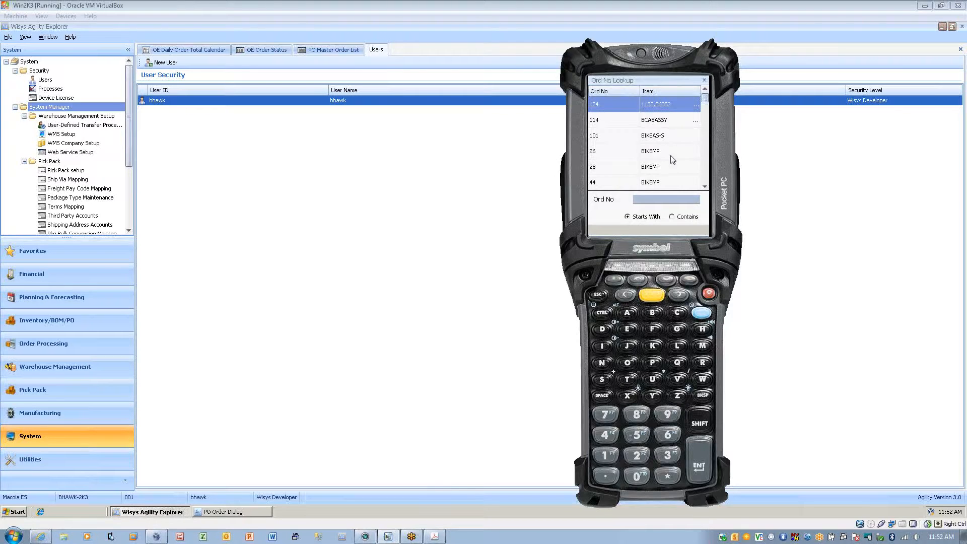
pyautogui.click(652, 167)
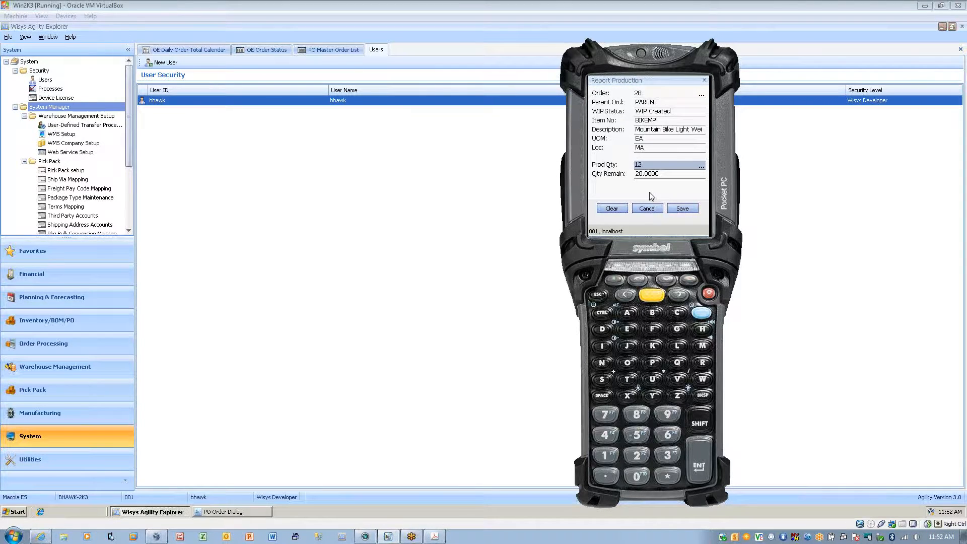
pyautogui.press('BackSpace')
pyautogui.press('BackSpace')
pyautogui.write('3')
pyautogui.press('BackSpace')
pyautogui.press('BackSpace')
pyautogui.click(647, 208)
# Fill in the SFC finished goods report with the second BIKEAS order and quantity 10, cancel it and return to the Distribution functions.
pyautogui.click(651, 91)
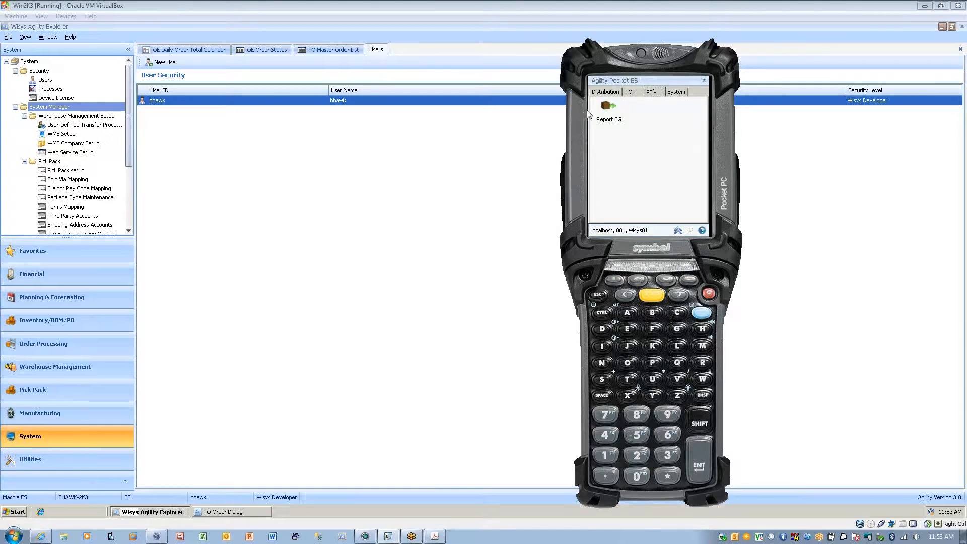
pyautogui.click(608, 115)
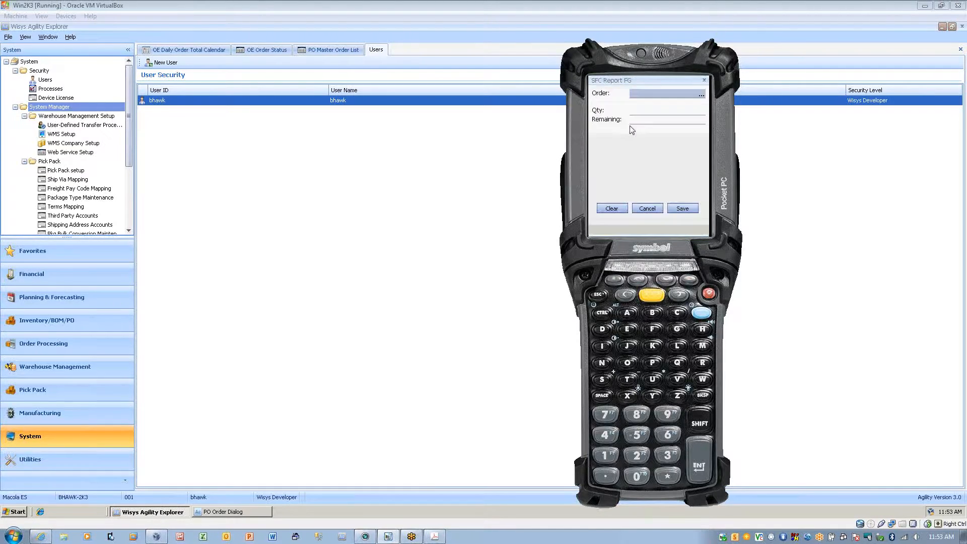
pyautogui.click(701, 95)
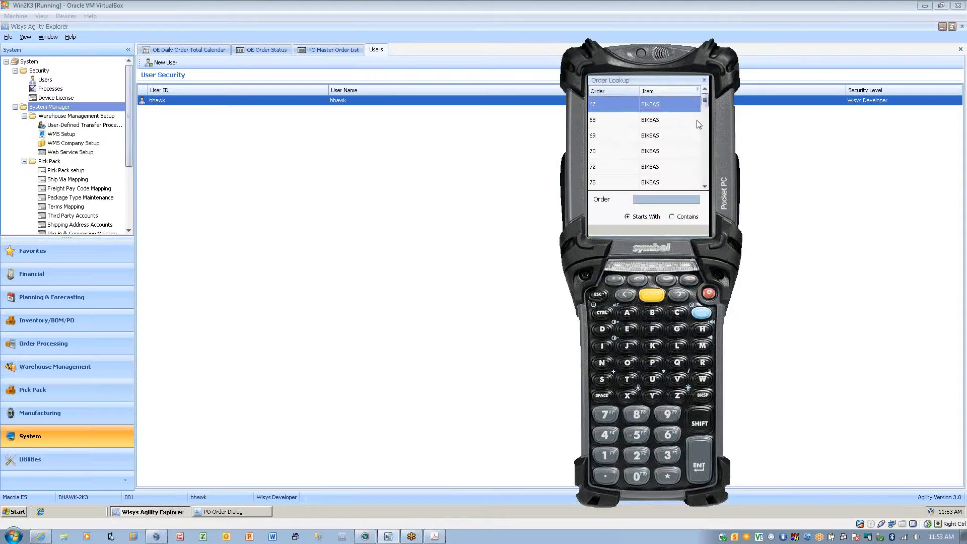
pyautogui.click(617, 122)
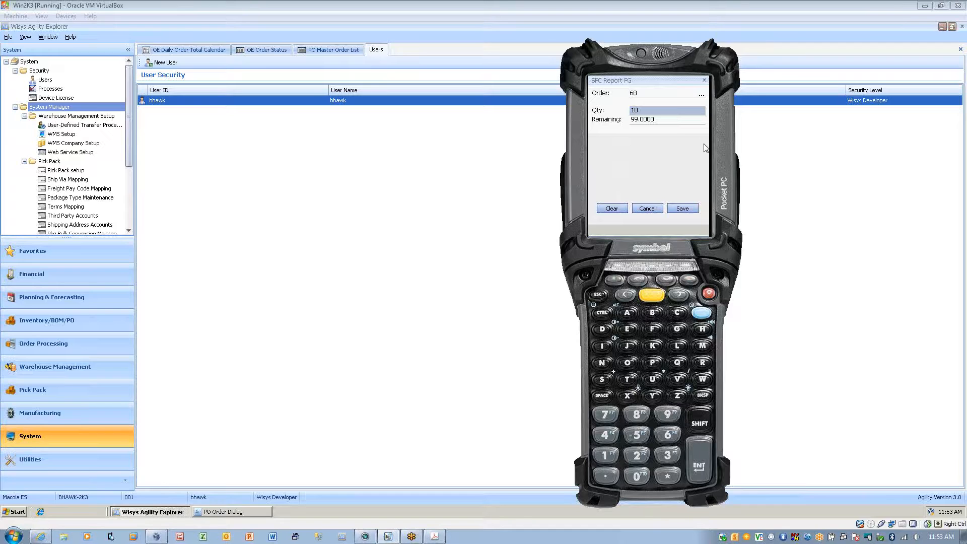
pyautogui.click(639, 210)
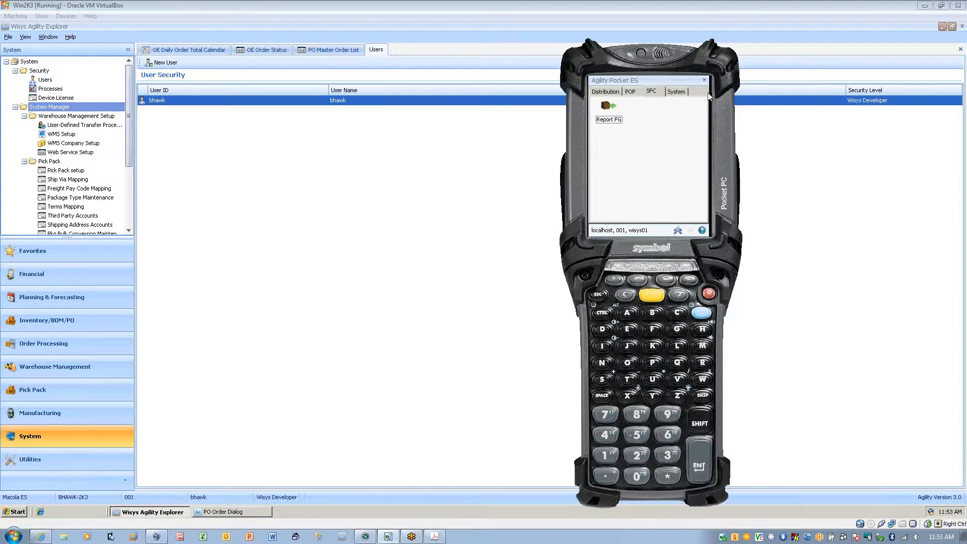
pyautogui.click(605, 92)
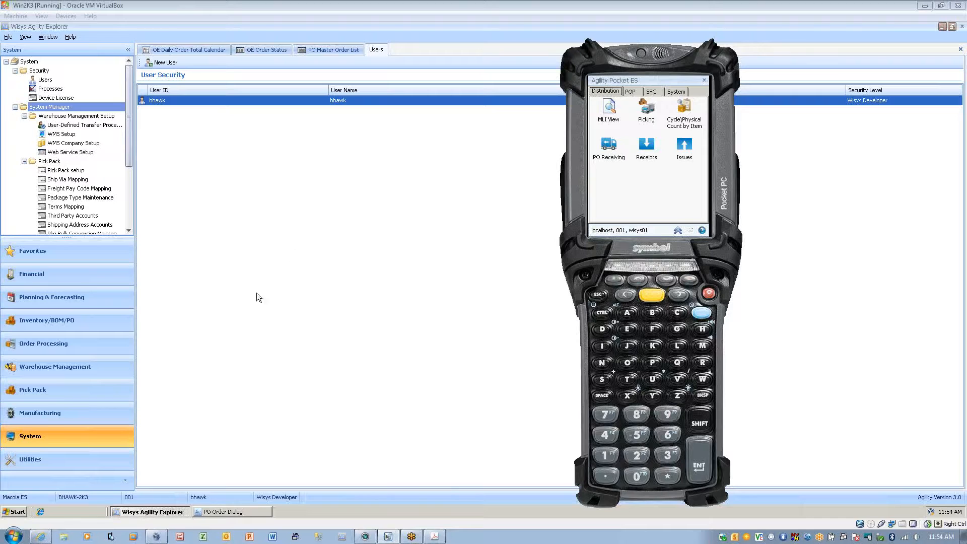
# Open WMS Pick Management from the favorites, load all dates for location MA and remove the order number filter.
pyautogui.click(63, 251)
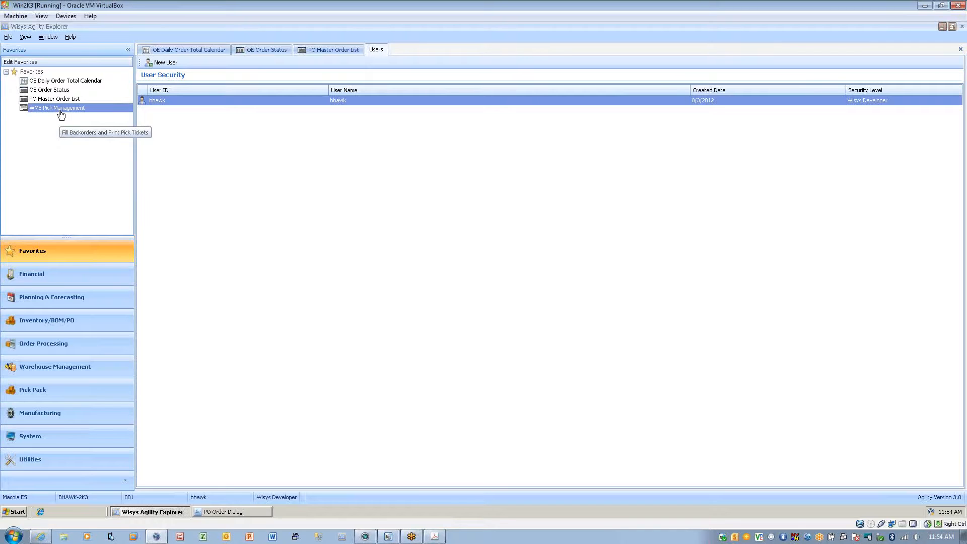
pyautogui.click(63, 109)
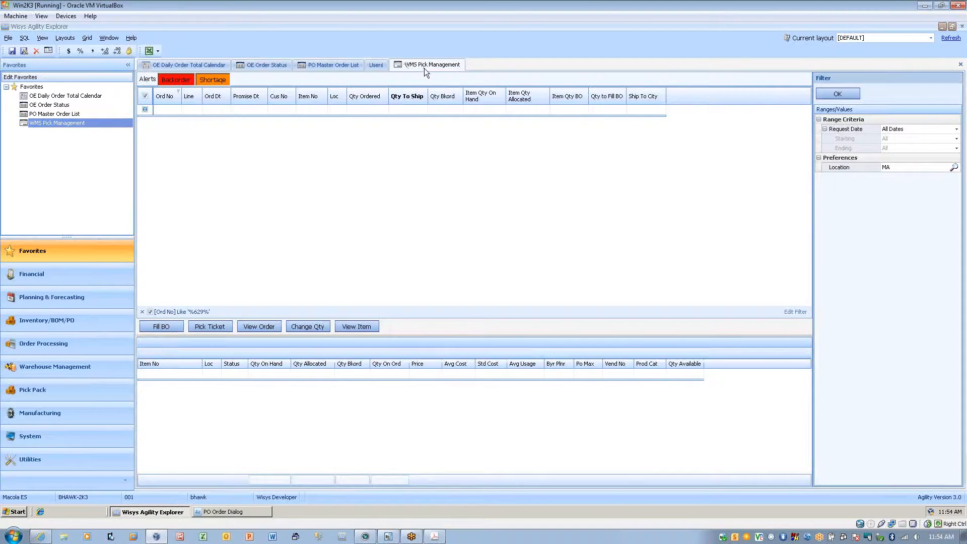
pyautogui.click(855, 99)
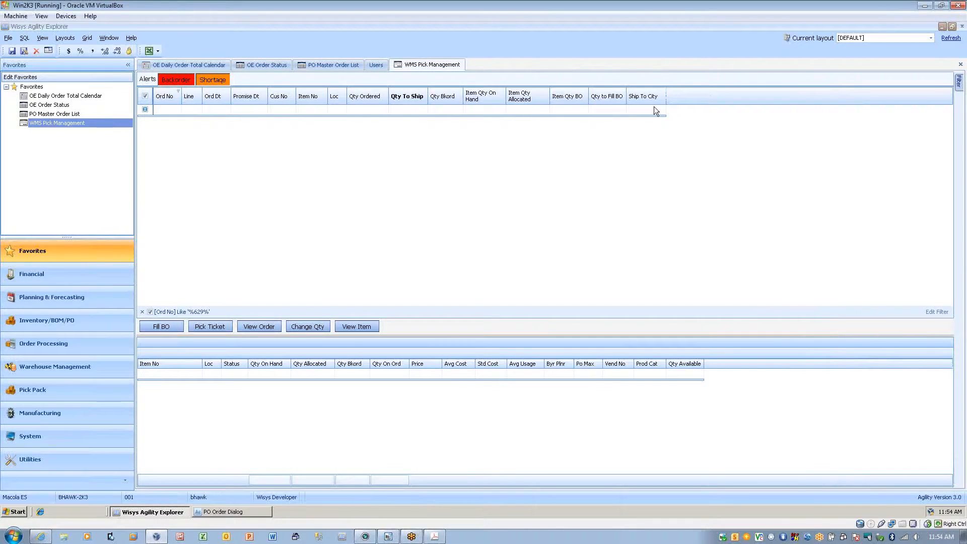
pyautogui.click(143, 312)
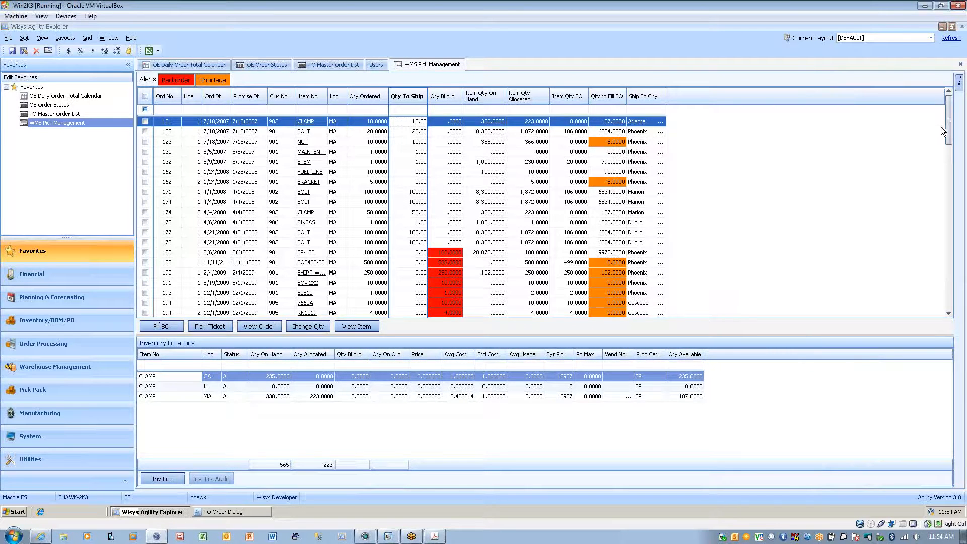
# Fill the backorders on the MIGHTY-PURE-16 and LAMP16 lines of the Atlanta order dated 8/2/2012.
pyautogui.click(145, 122)
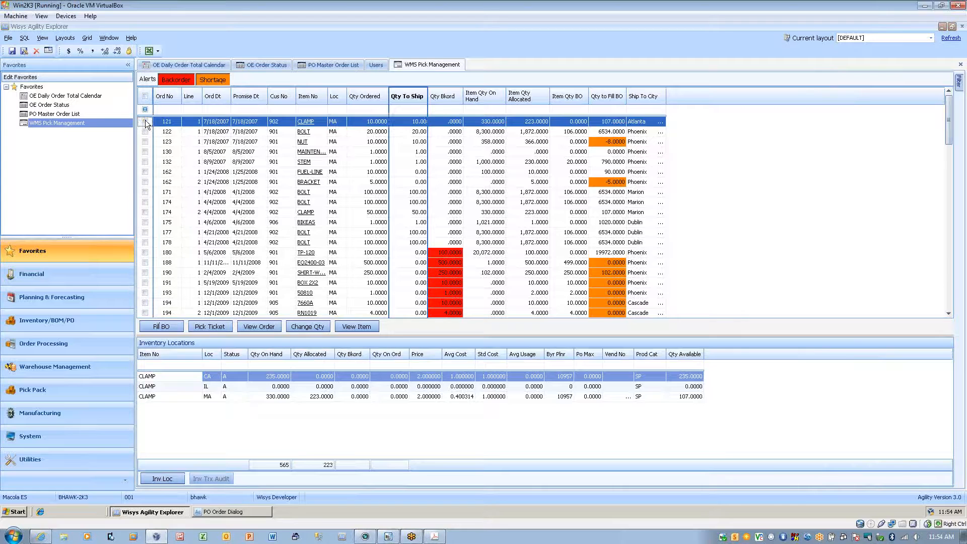
pyautogui.click(146, 122)
pyautogui.moveTo(950, 132); pyautogui.dragTo(930, 306)
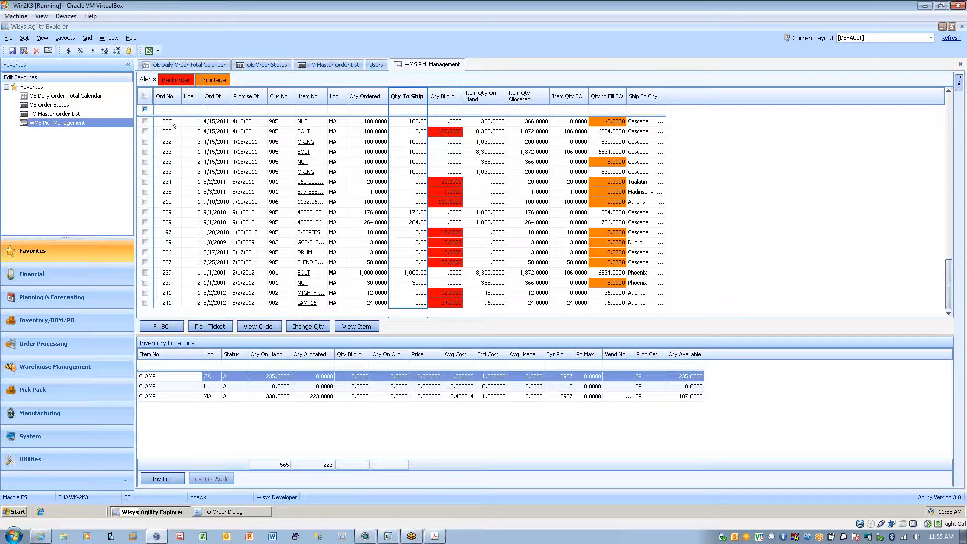
pyautogui.click(146, 95)
pyautogui.click(145, 96)
pyautogui.click(145, 296)
pyautogui.click(145, 303)
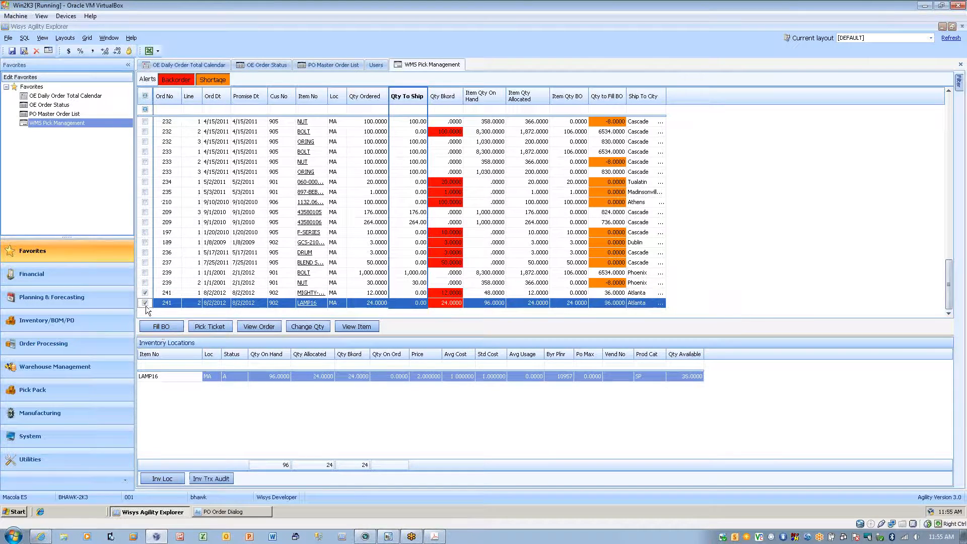
pyautogui.click(162, 327)
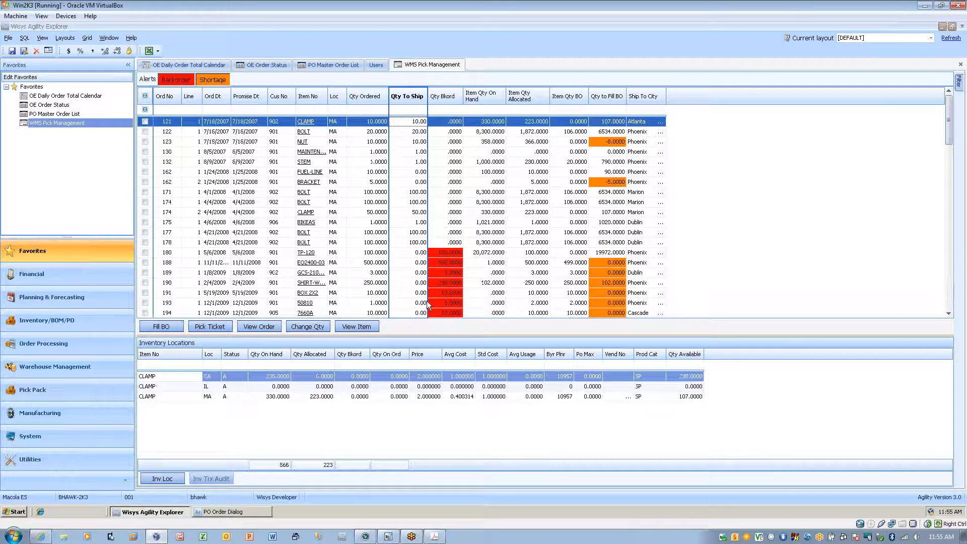
# Generate the picking ticket for the Atlanta order with MIGHTY-PURE-16 and LAMP16, review it at full size and close it.
pyautogui.moveTo(949, 113); pyautogui.dragTo(936, 324)
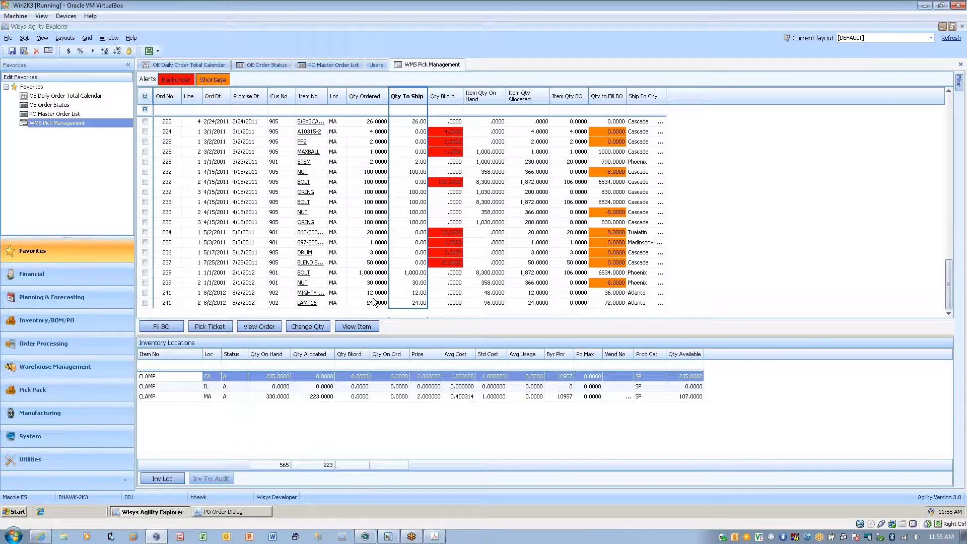
pyautogui.click(145, 293)
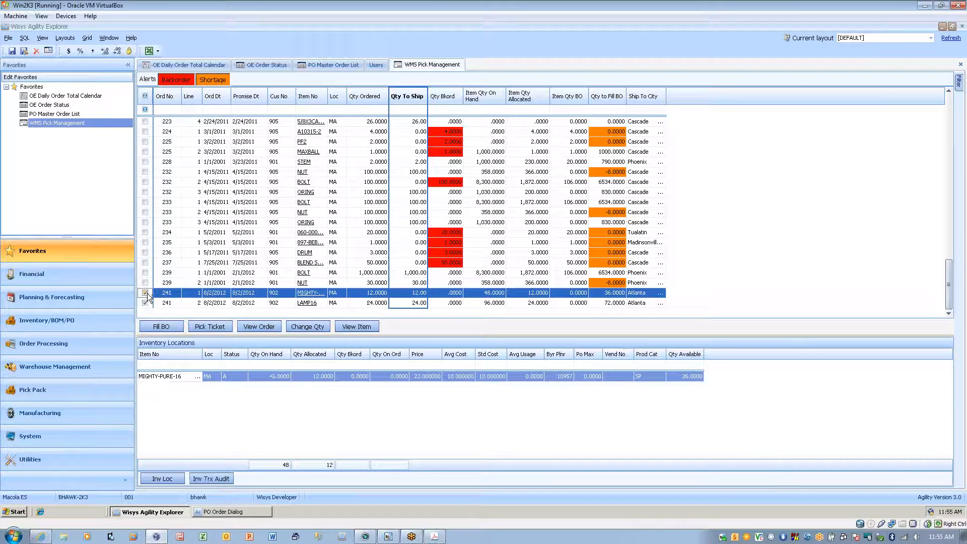
pyautogui.click(211, 327)
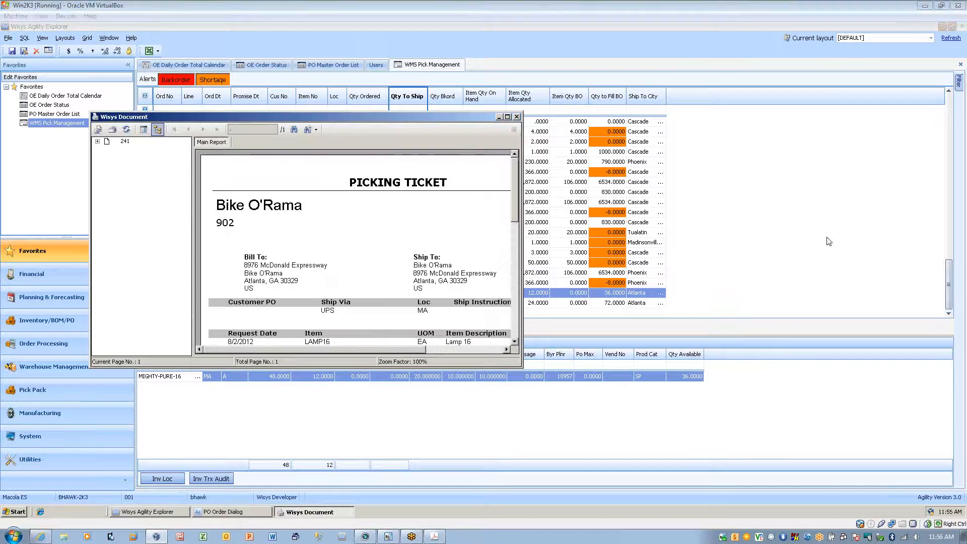
pyautogui.click(508, 116)
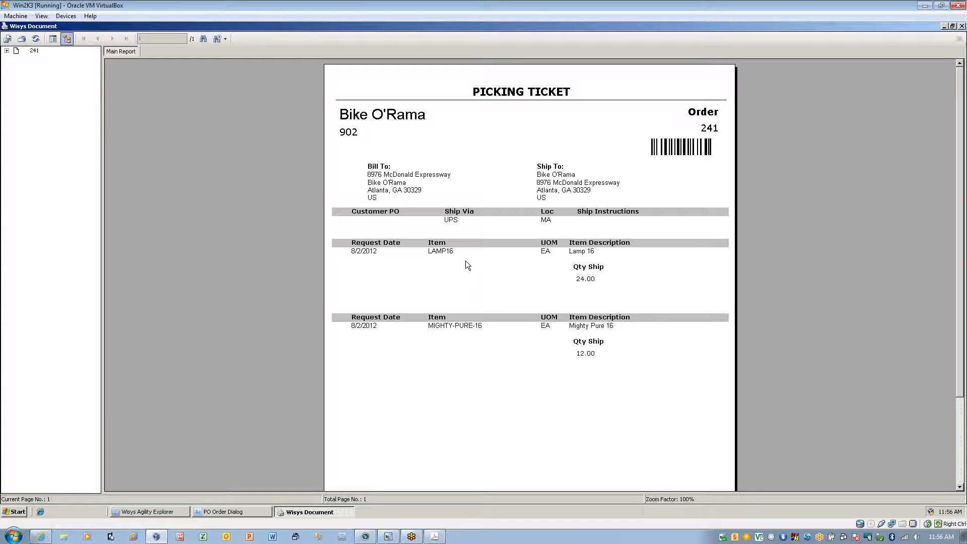
pyautogui.click(962, 26)
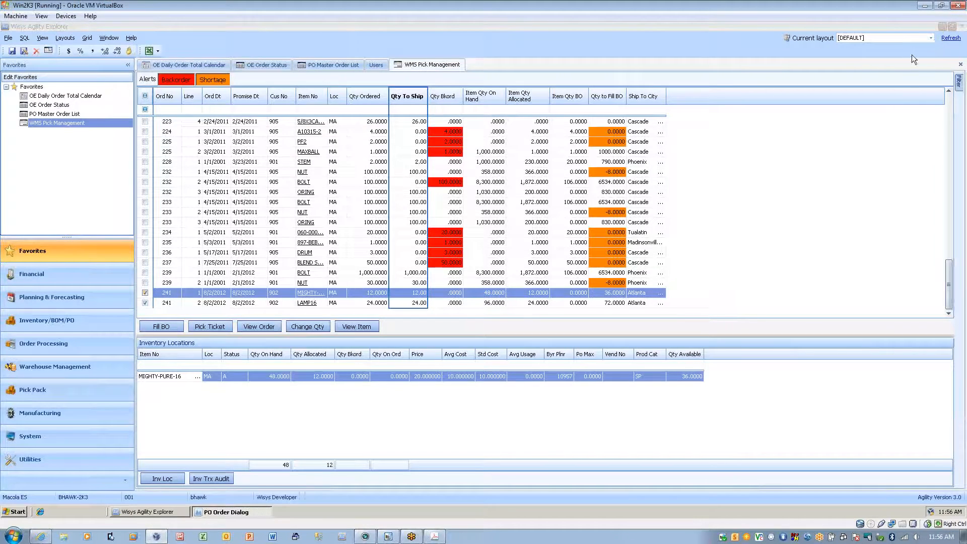
# Switch to the handheld and open the Picking/Shipping form.
pyautogui.click(389, 539)
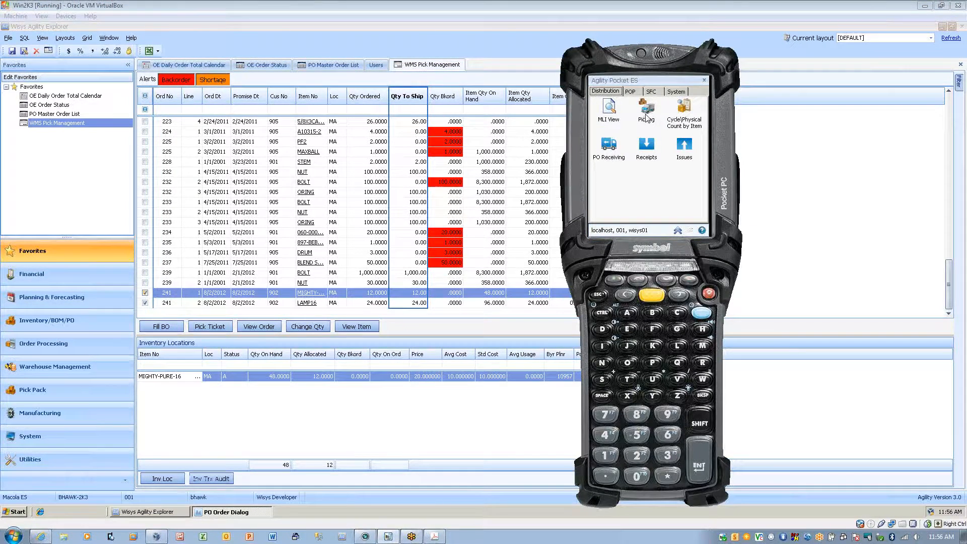
pyautogui.click(647, 116)
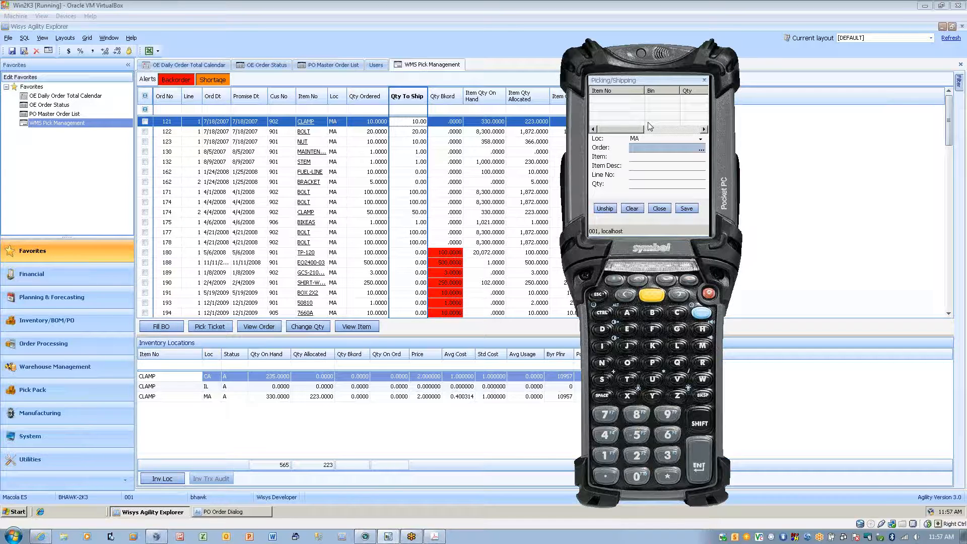
pyautogui.write('241')
pyautogui.press('Return')
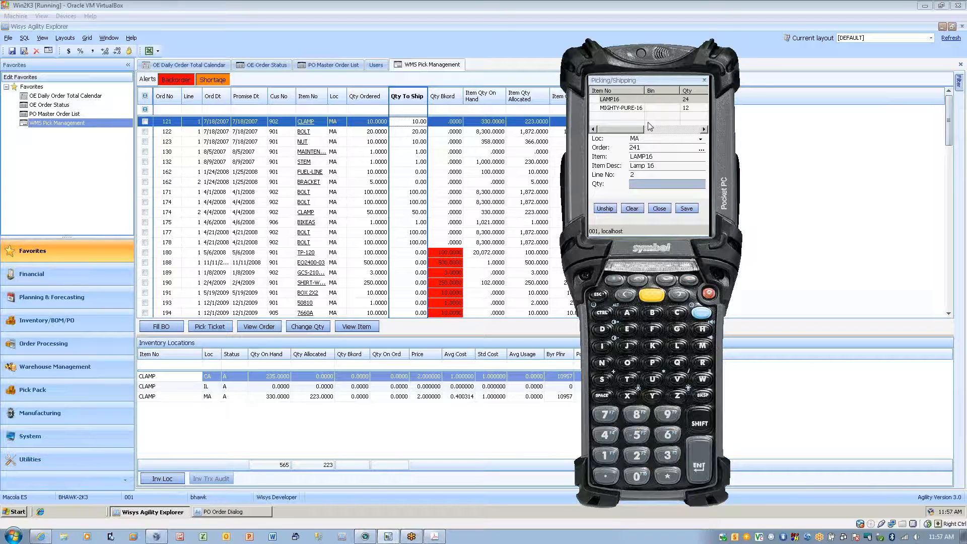
pyautogui.press('Escape')
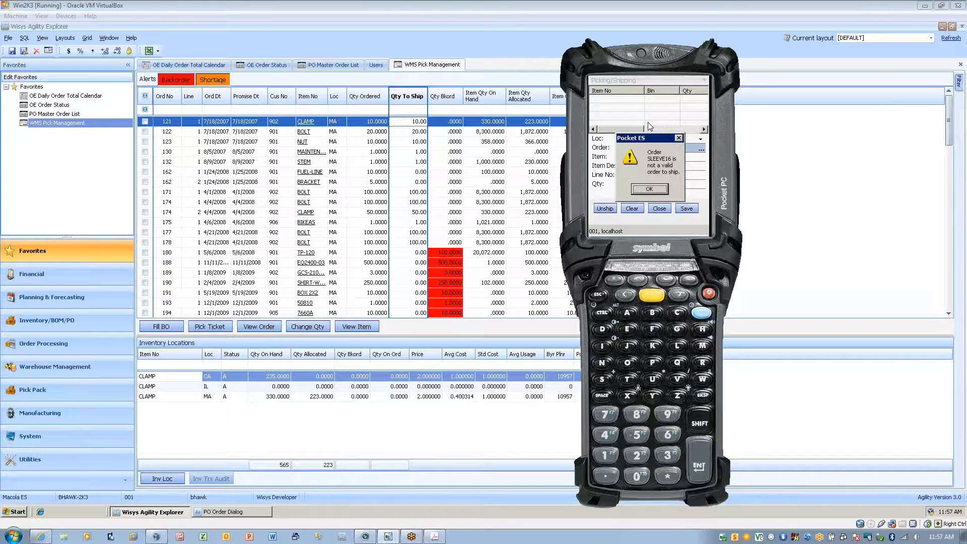
pyautogui.press('Return')
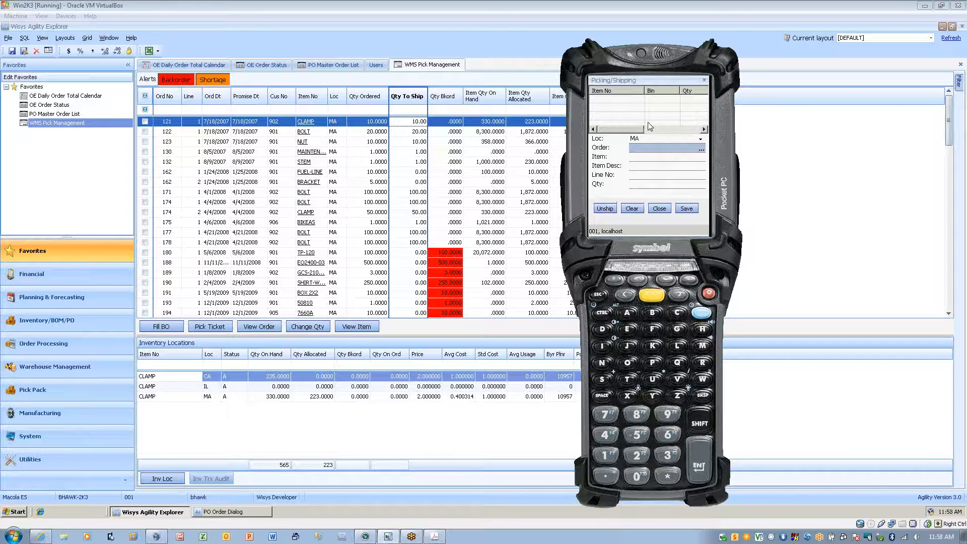
# Load the Atlanta order by its order number in Picking/Shipping and pick a quantity of 24 for LAMP16.
pyautogui.write('241')
pyautogui.press('Return')
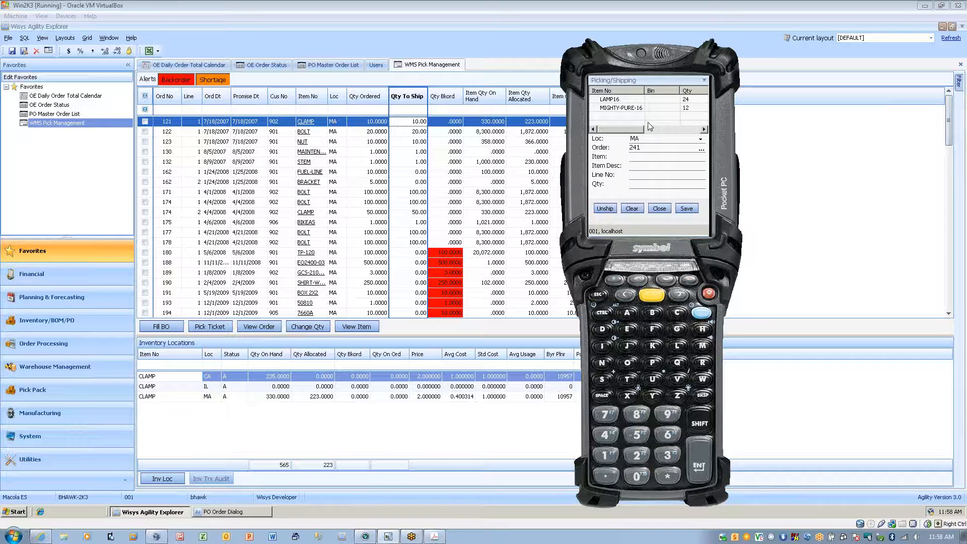
pyautogui.press('Return')
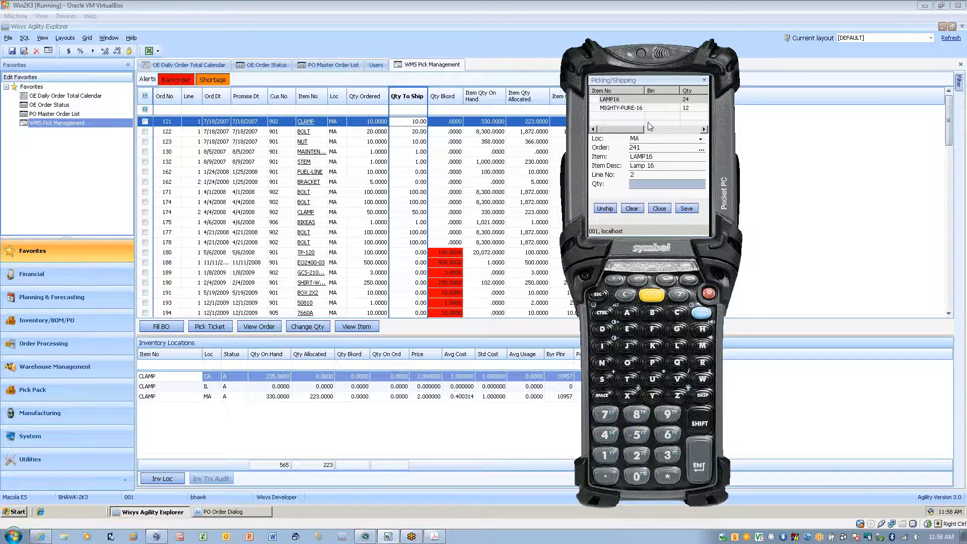
pyautogui.write('24')
pyautogui.press('Return')
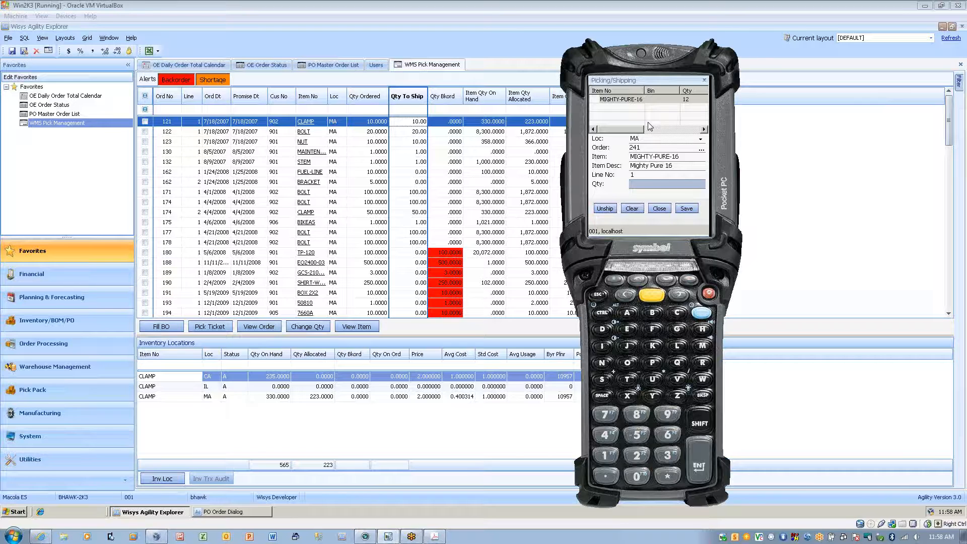
pyautogui.press('Escape')
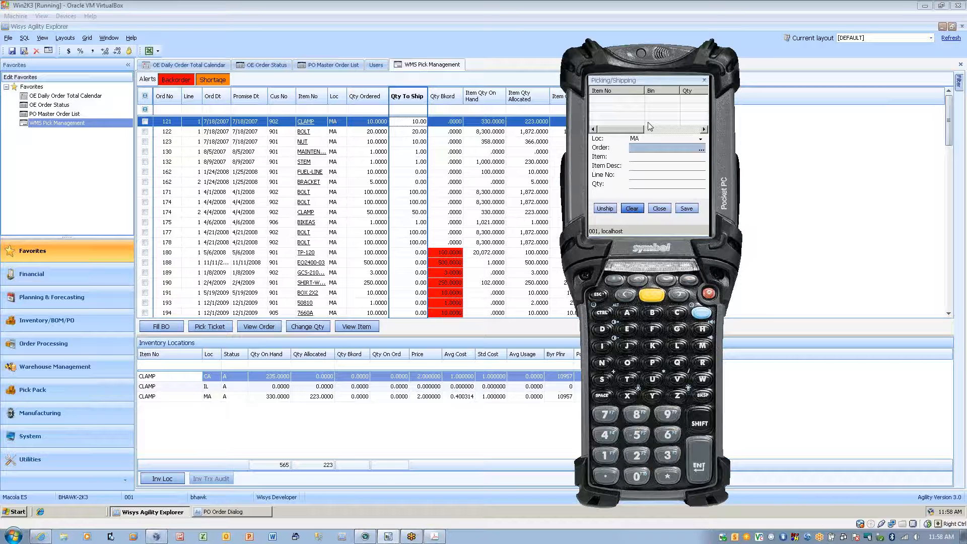
pyautogui.write('MIGHTY-PURE-16')
pyautogui.press('Return')
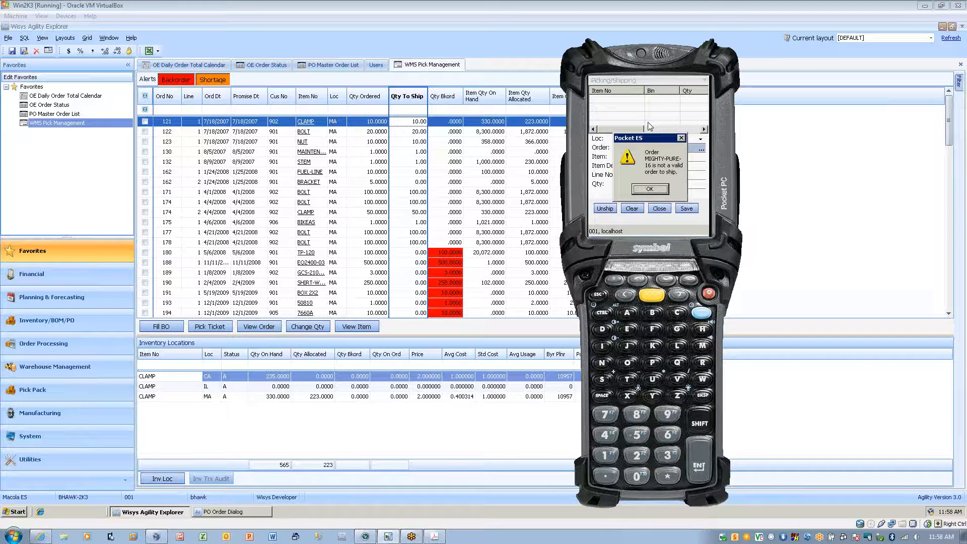
pyautogui.press('Return')
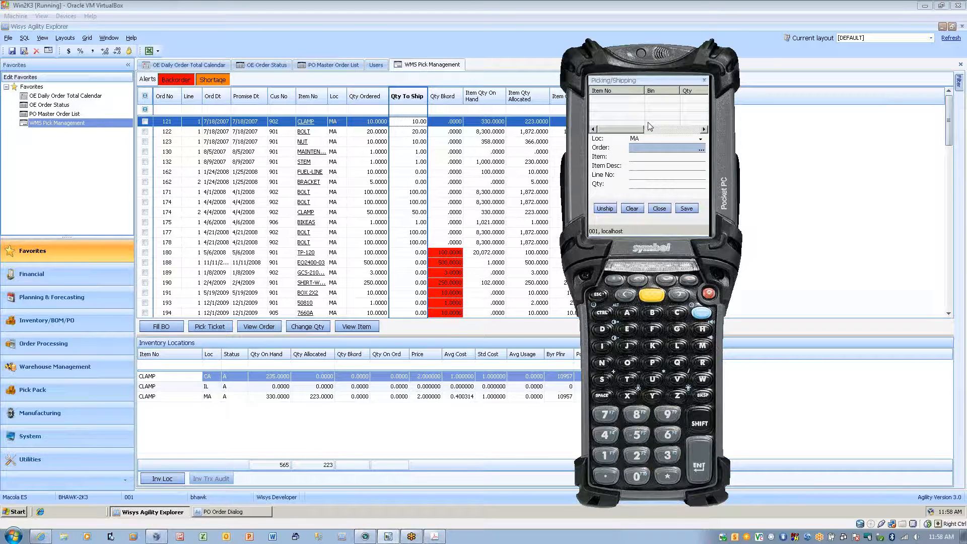
# Reload the Atlanta order by its order number in Picking/Shipping and pick a quantity of 12 for MIGHTY-PURE-16.
pyautogui.write('241')
pyautogui.press('Return')
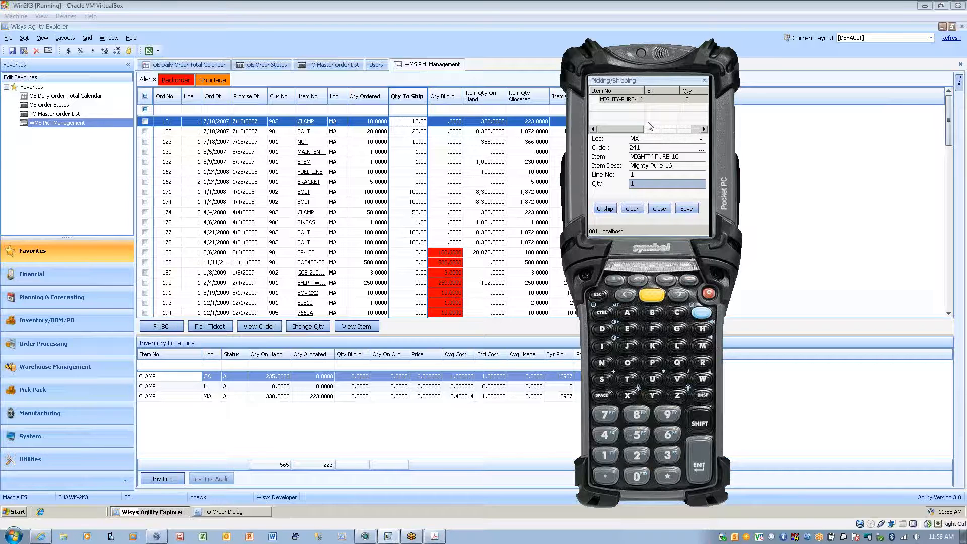
pyautogui.press('Return')
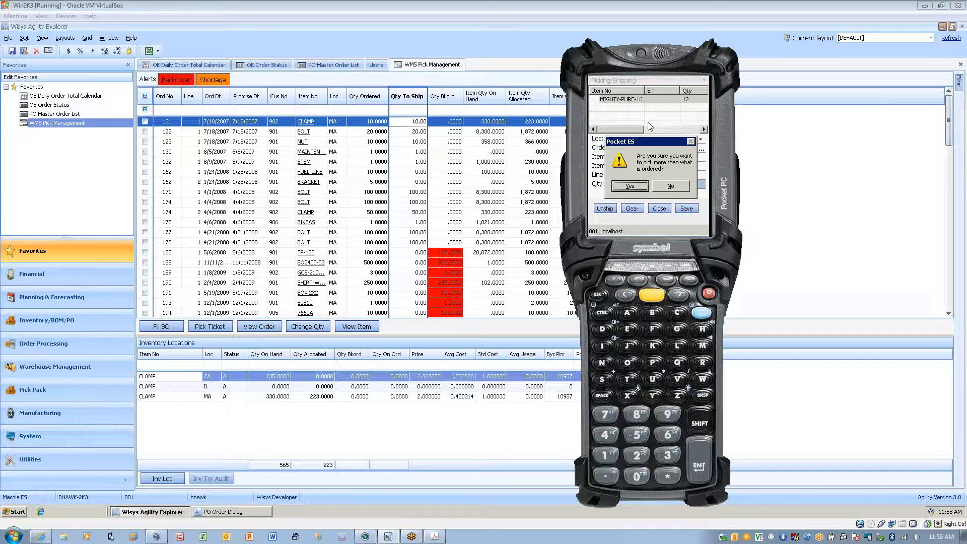
pyautogui.press('Return')
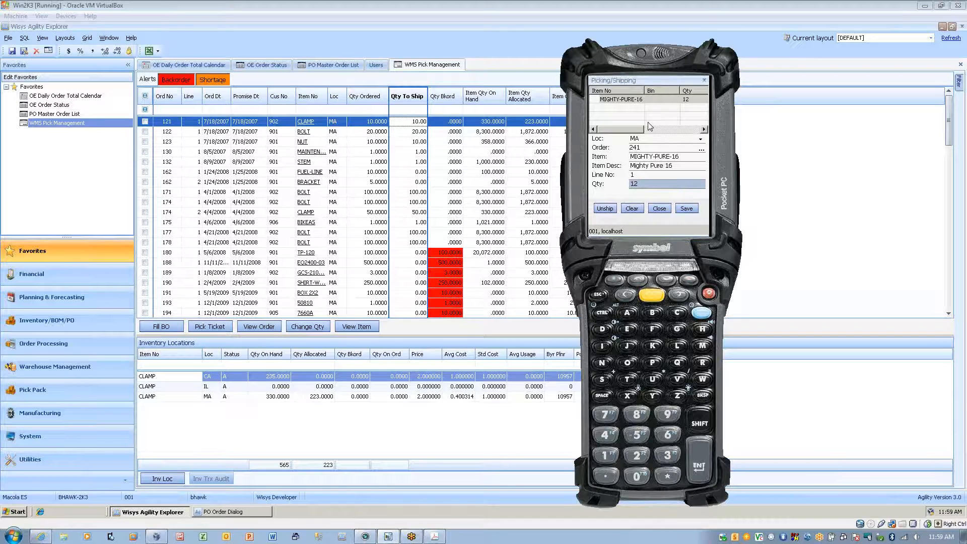
pyautogui.press('Return')
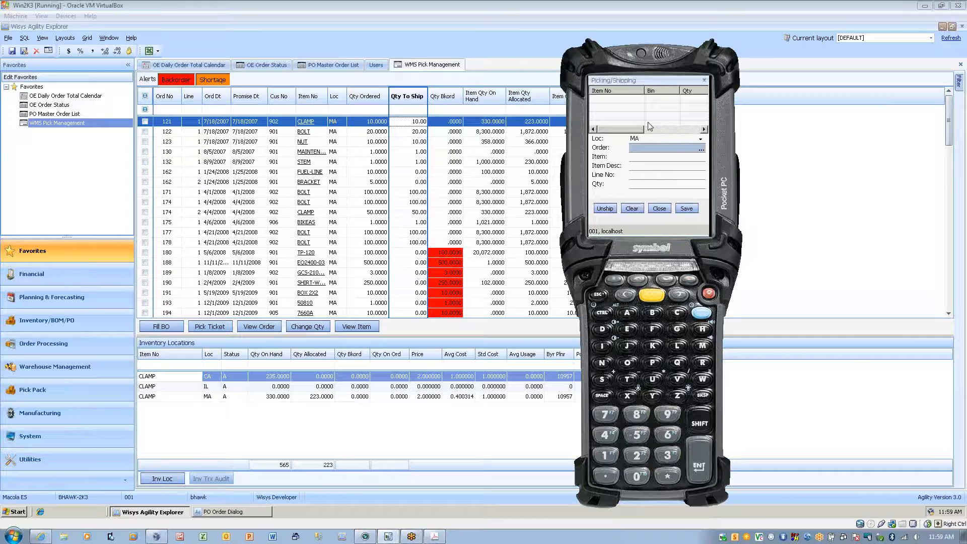
# Switch to OE Order Status in Agility Explorer and filter the orders by the Shipped status instead of Booked.
pyautogui.click(49, 106)
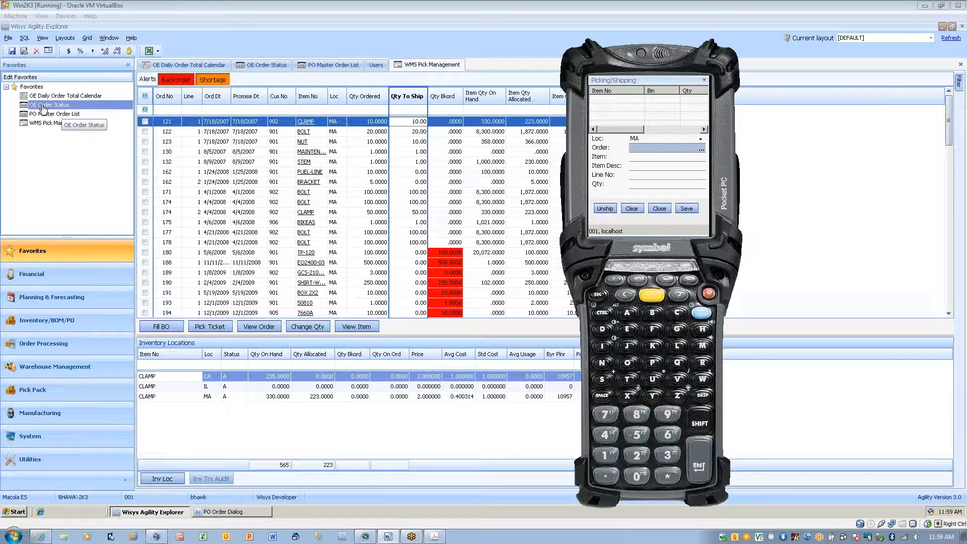
pyautogui.click(251, 66)
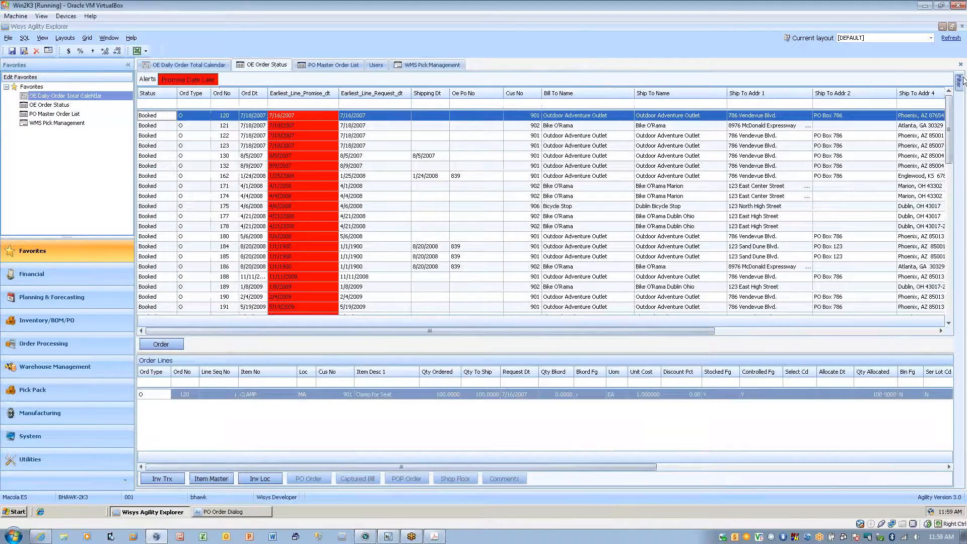
pyautogui.click(959, 81)
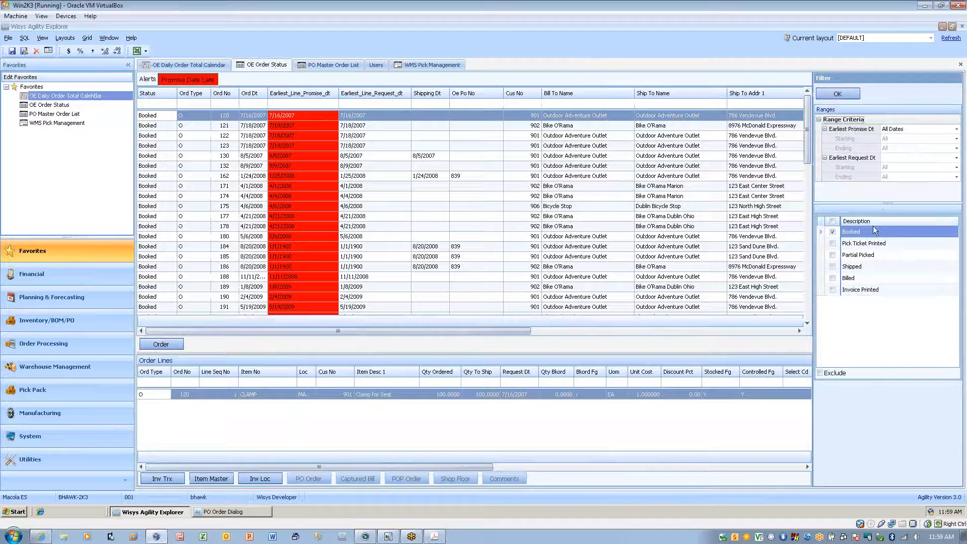
pyautogui.click(832, 231)
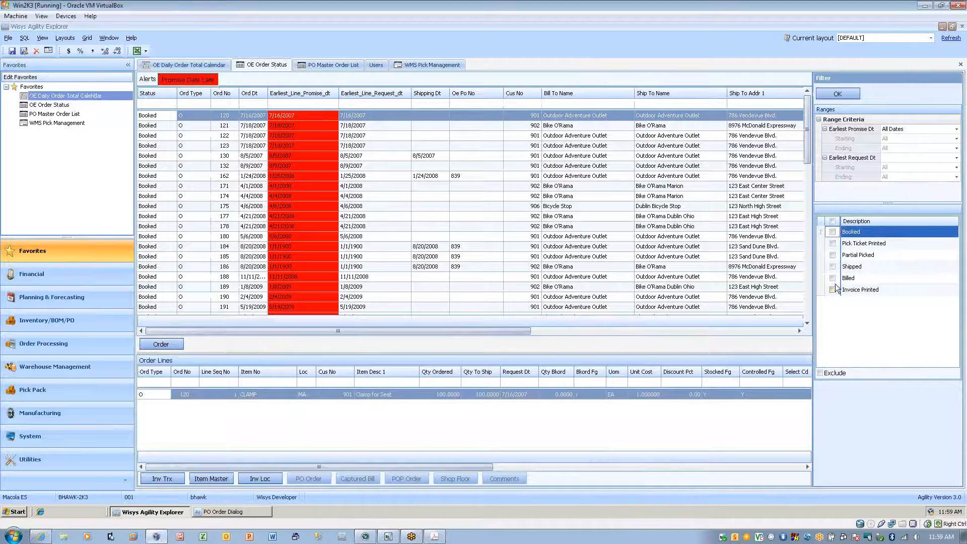
pyautogui.click(832, 266)
pyautogui.click(845, 95)
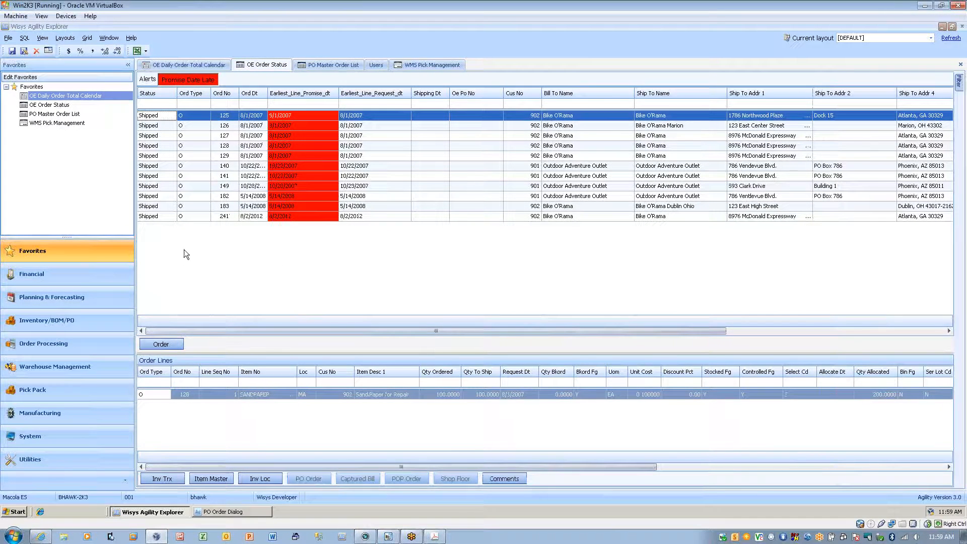
# Open the order detail of the shipped Atlanta order dated 8/2/2012, review its status and lines, and close it.
pyautogui.click(197, 215)
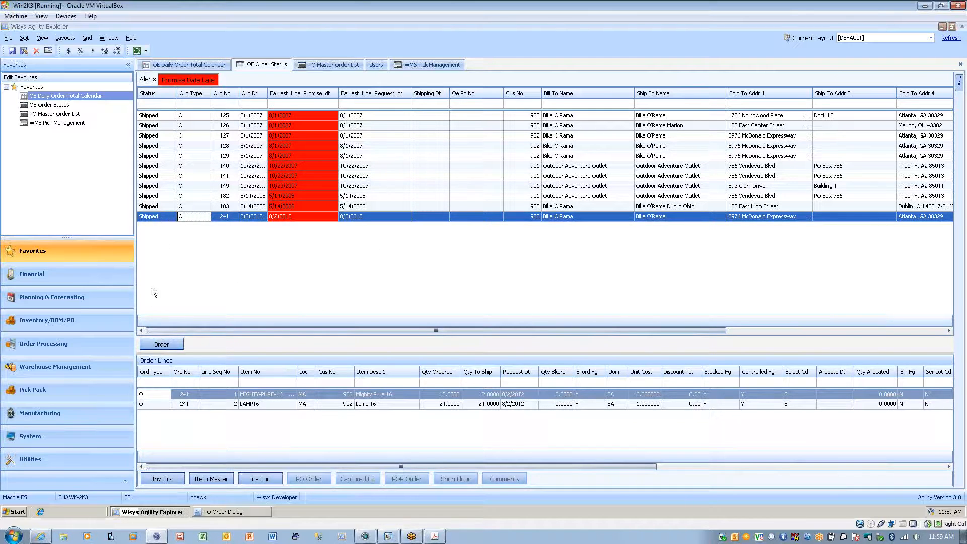
pyautogui.click(151, 343)
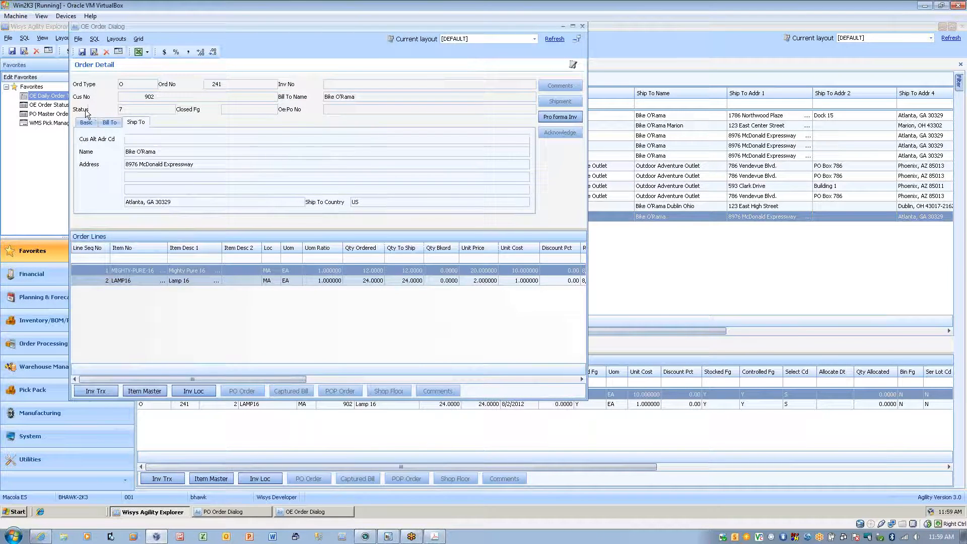
pyautogui.click(50, 114)
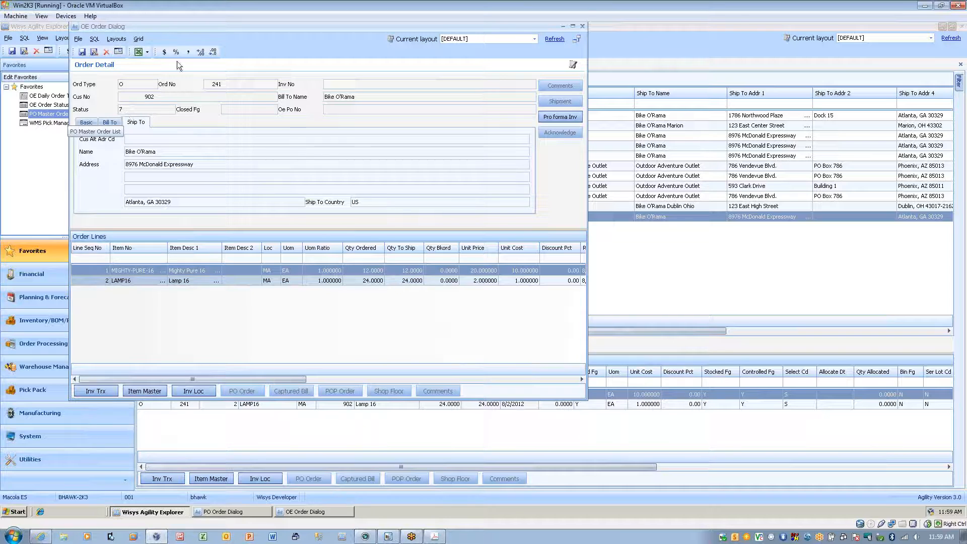
pyautogui.moveTo(210, 29); pyautogui.dragTo(368, 75)
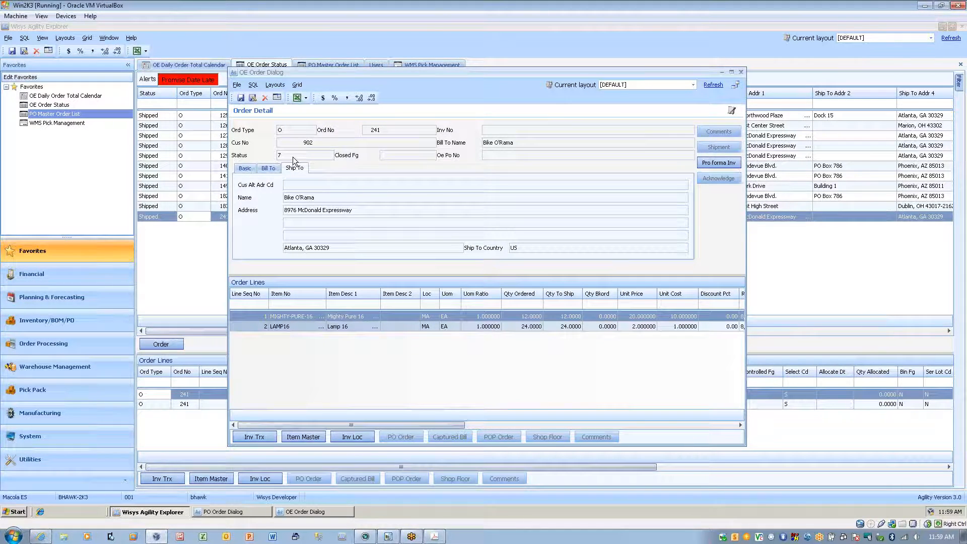
pyautogui.click(741, 72)
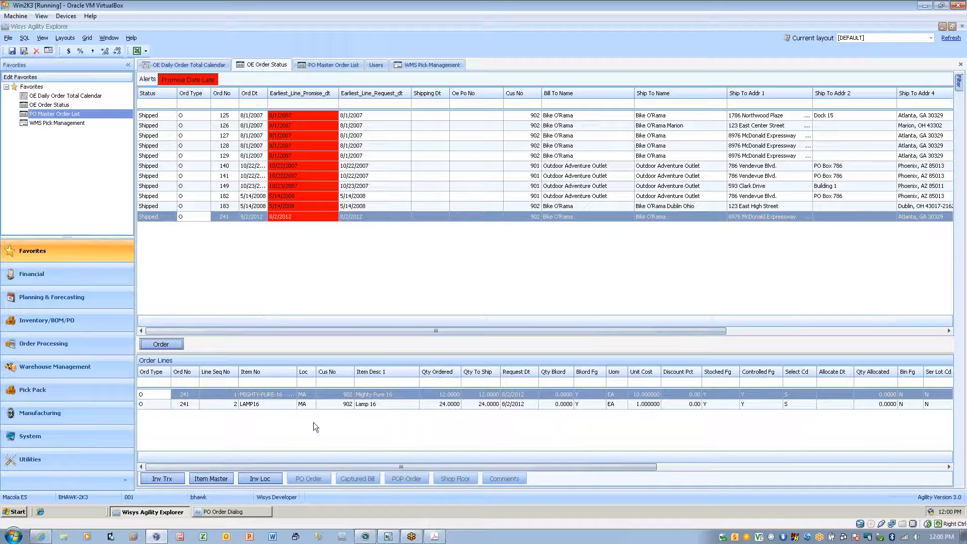
# Switch to the solution outline PDF in Acrobat, review the Confirm Shipping section and return to Agility Explorer.
pyautogui.click(434, 537)
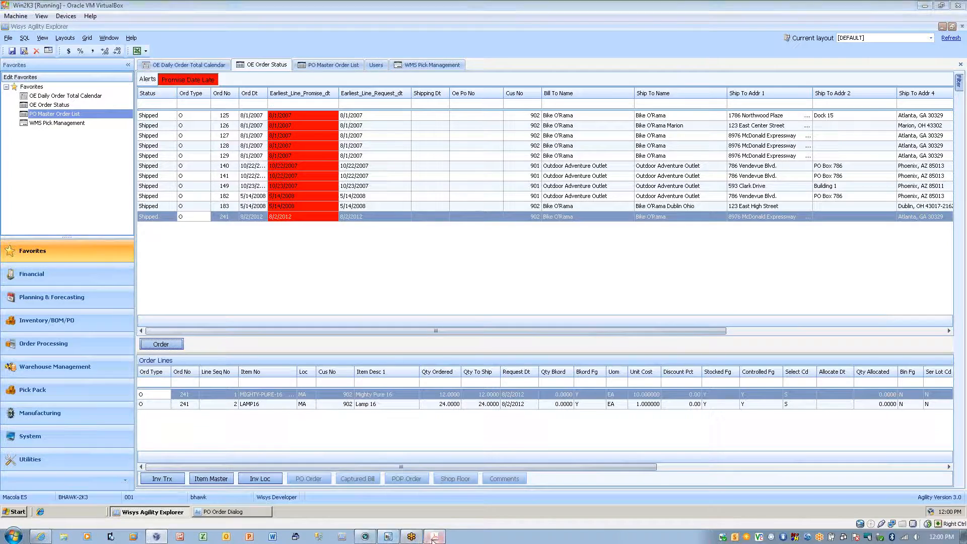
pyautogui.scroll(-3, 334, 345)
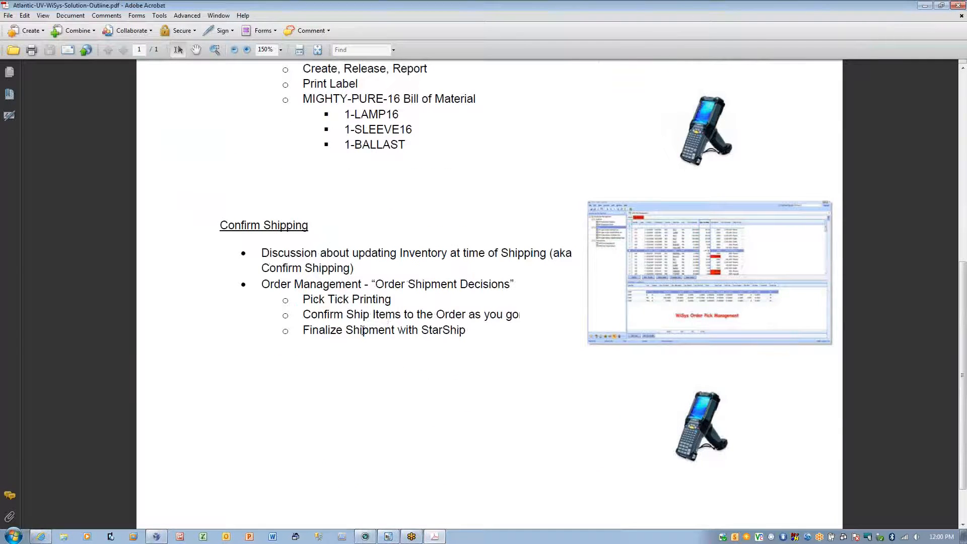
pyautogui.moveTo(287, 282); pyautogui.dragTo(386, 314)
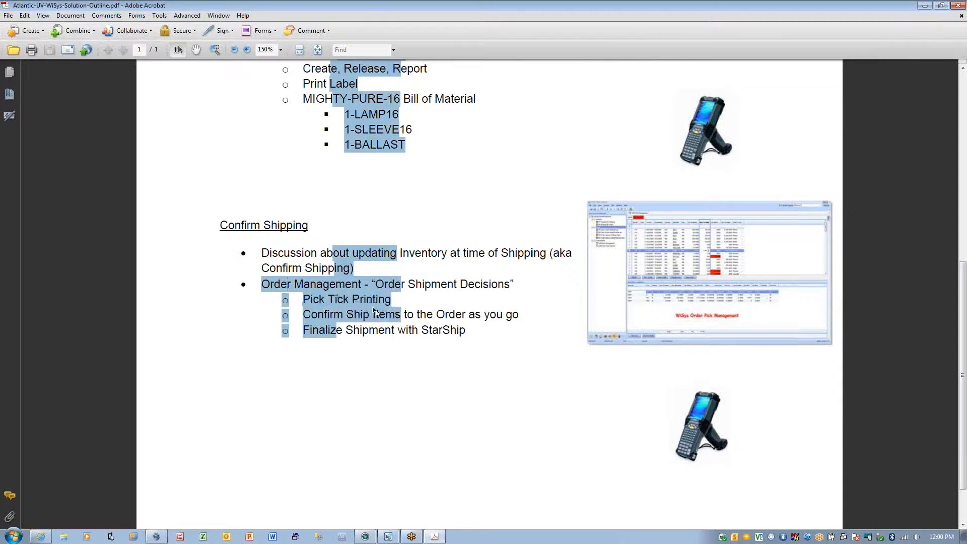
pyautogui.click(386, 315)
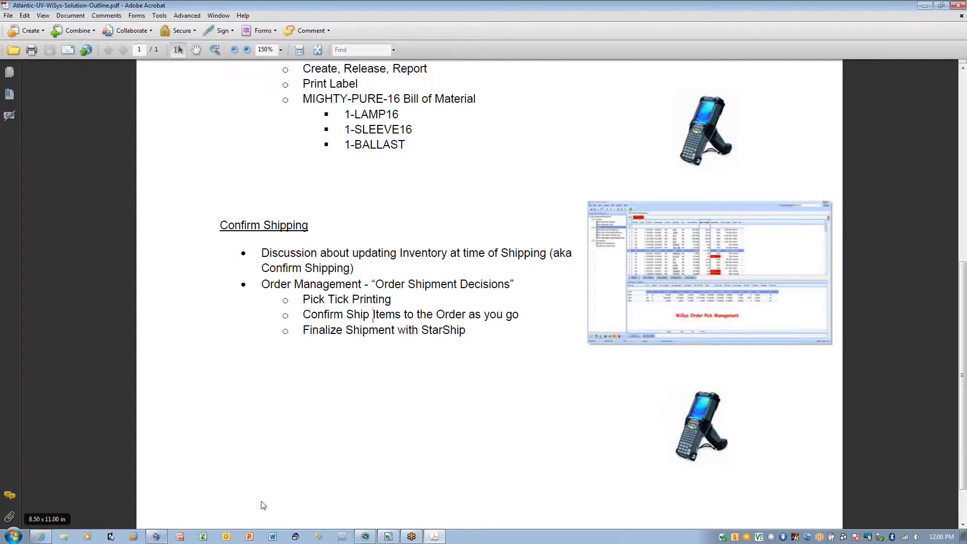
pyautogui.click(961, 17)
pyautogui.click(925, 5)
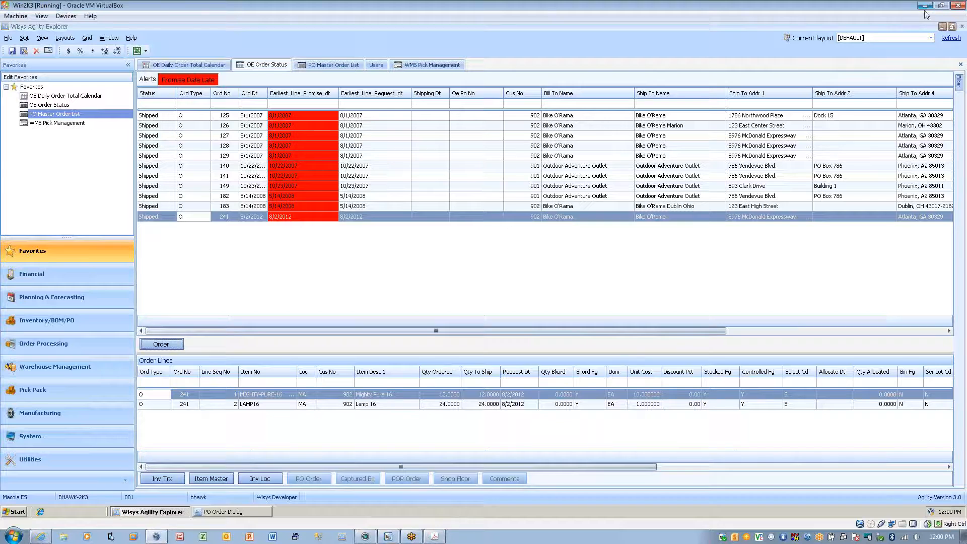
# Open the OE Daily Order Total Calendar for the Booked and Shipped statuses and list the orders shipped on August 3, 2012.
pyautogui.doubleClick(65, 97)
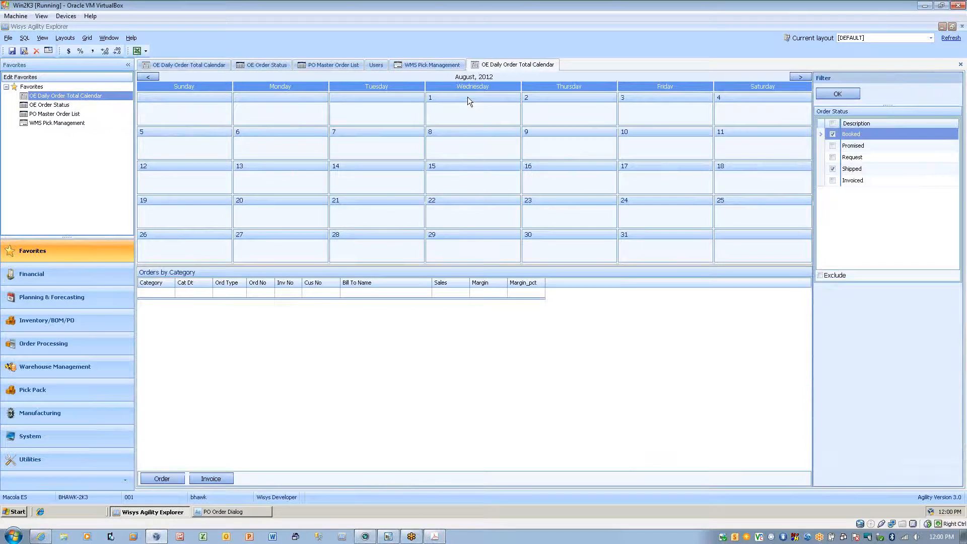
pyautogui.click(829, 94)
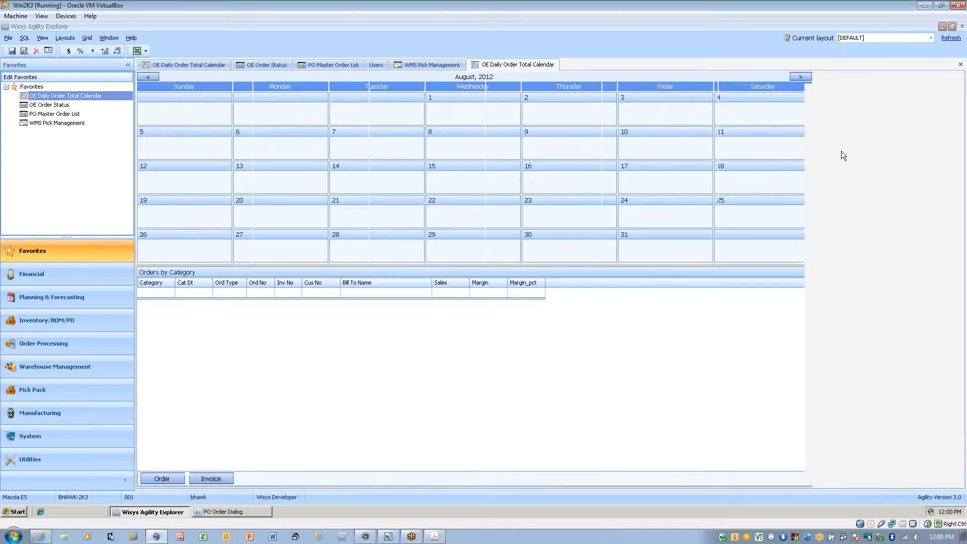
pyautogui.click(742, 110)
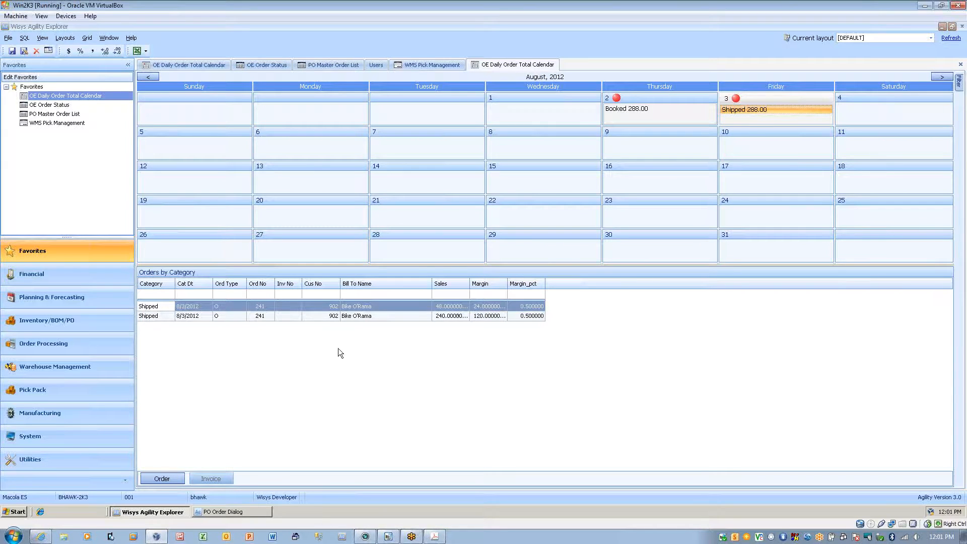
# Open the order behind the August 3 shipped total, review its Basic details and close it.
pyautogui.click(160, 479)
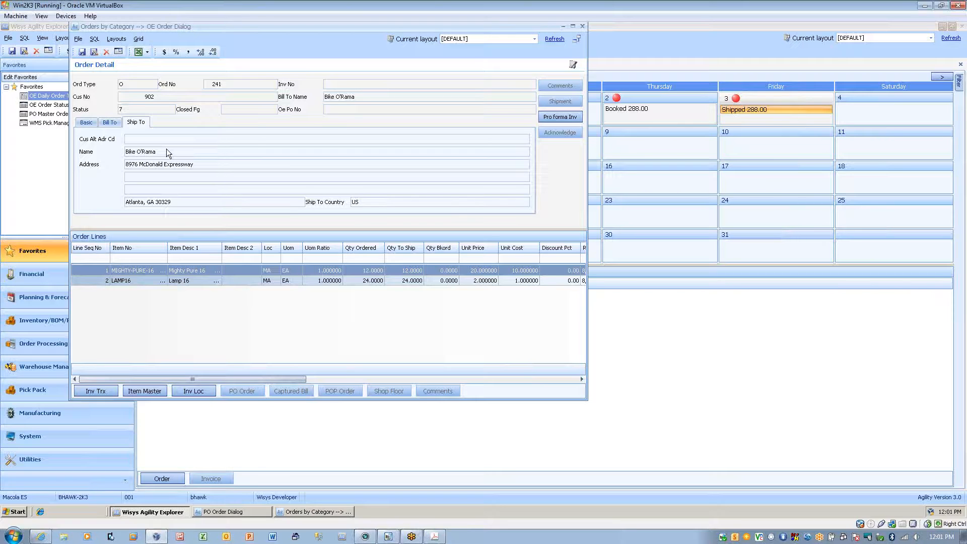
pyautogui.click(86, 122)
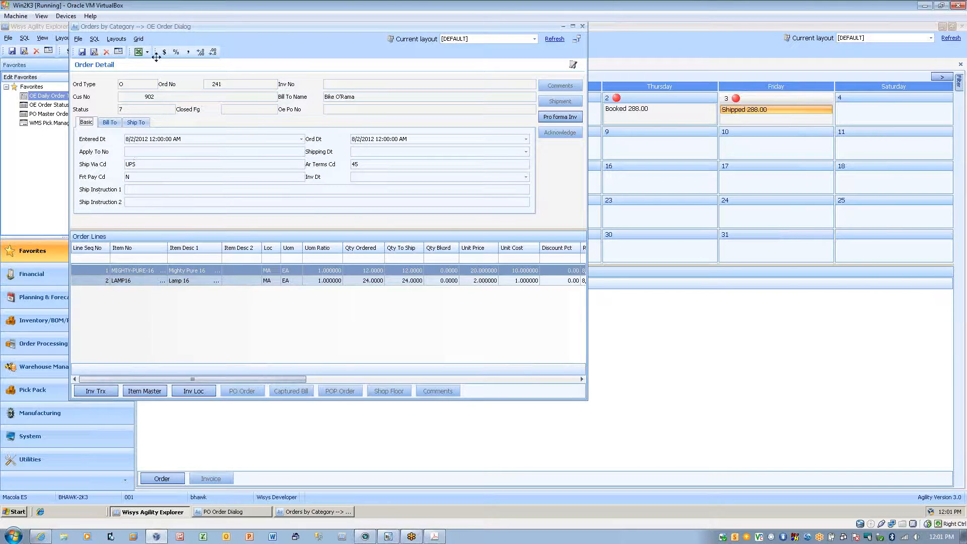
pyautogui.moveTo(206, 23); pyautogui.dragTo(381, 52)
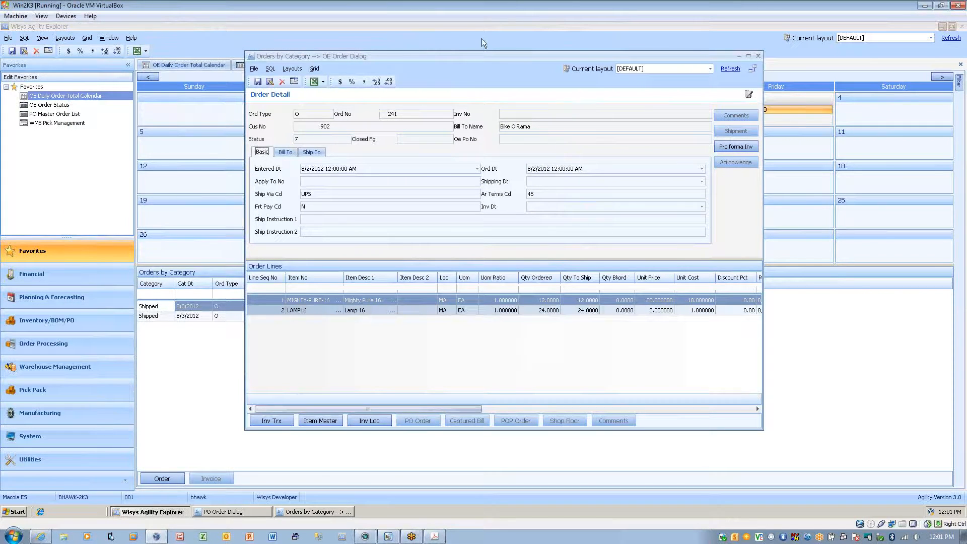
pyautogui.click(758, 56)
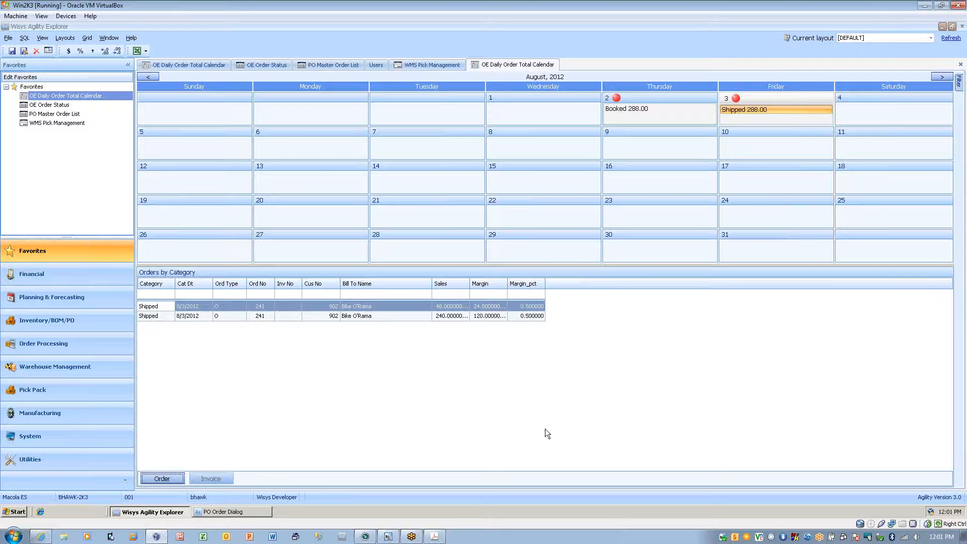
# Switch to the handheld, leave the Picking/Shipping form, and log out of and quit Pocket ES WMS.
pyautogui.click(387, 537)
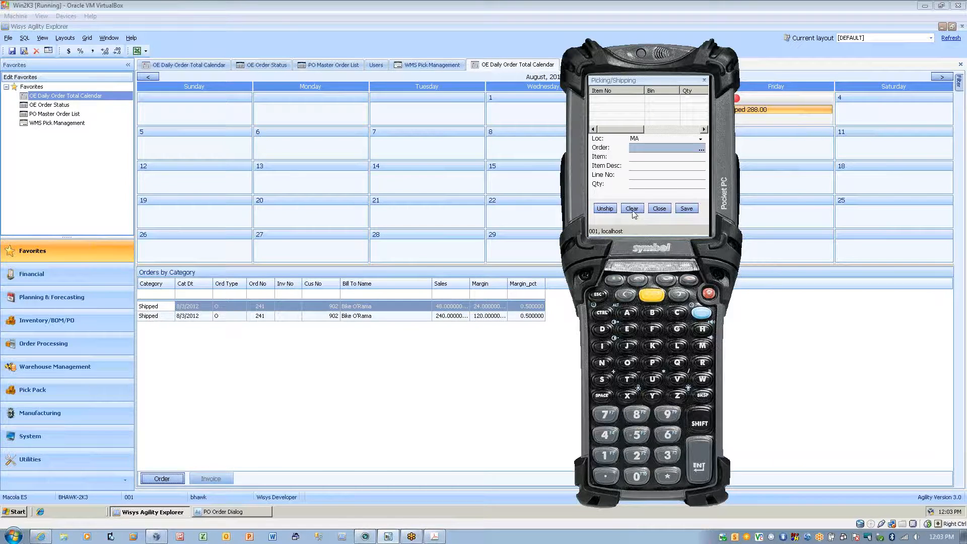
pyautogui.click(660, 209)
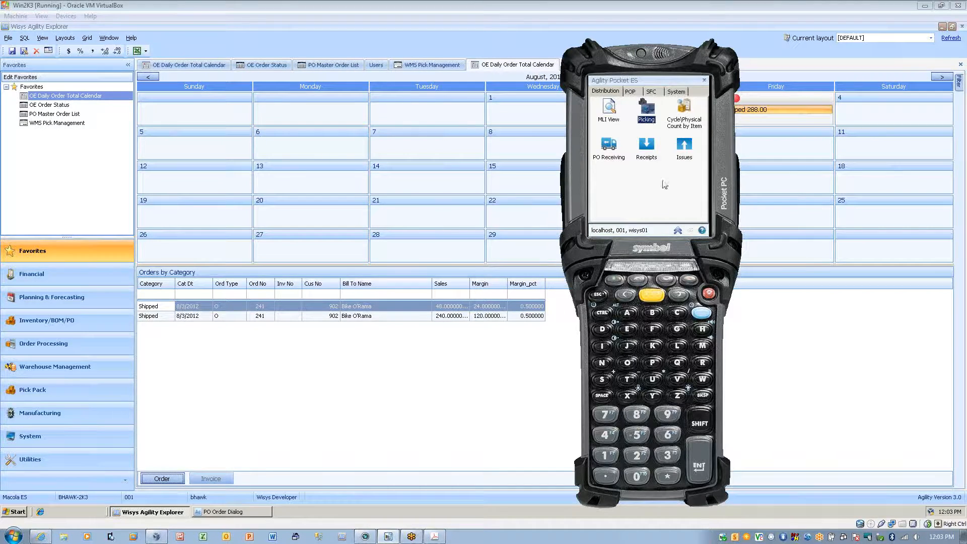
pyautogui.click(678, 231)
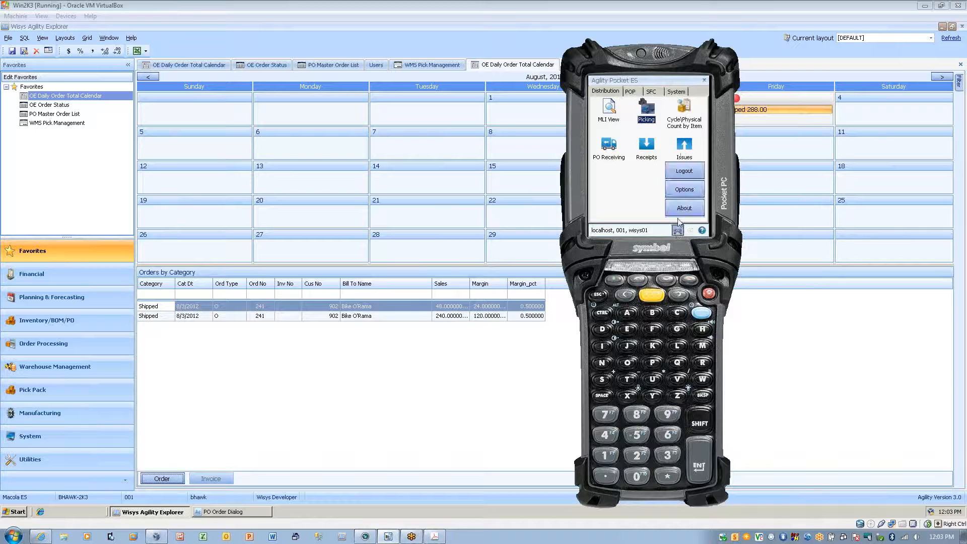
pyautogui.click(684, 172)
pyautogui.click(638, 213)
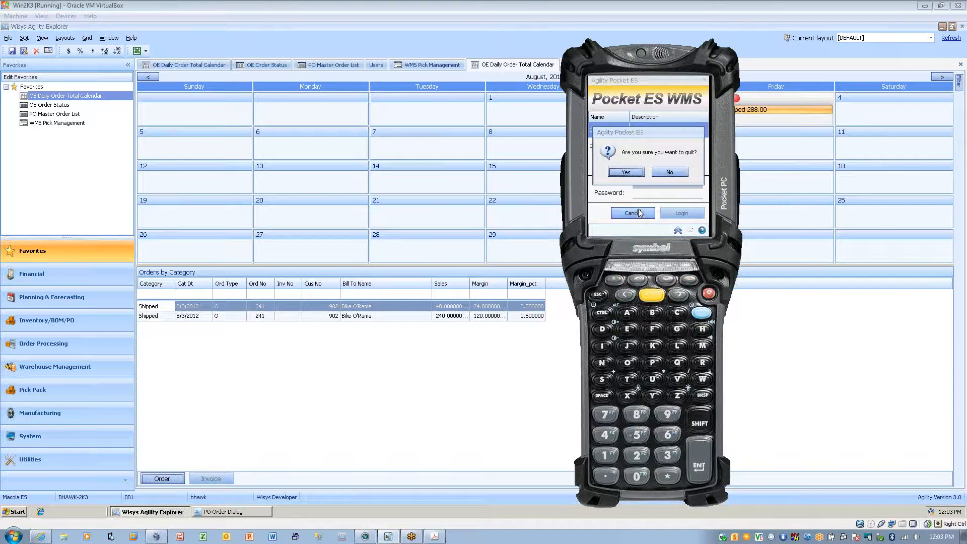
pyautogui.click(637, 173)
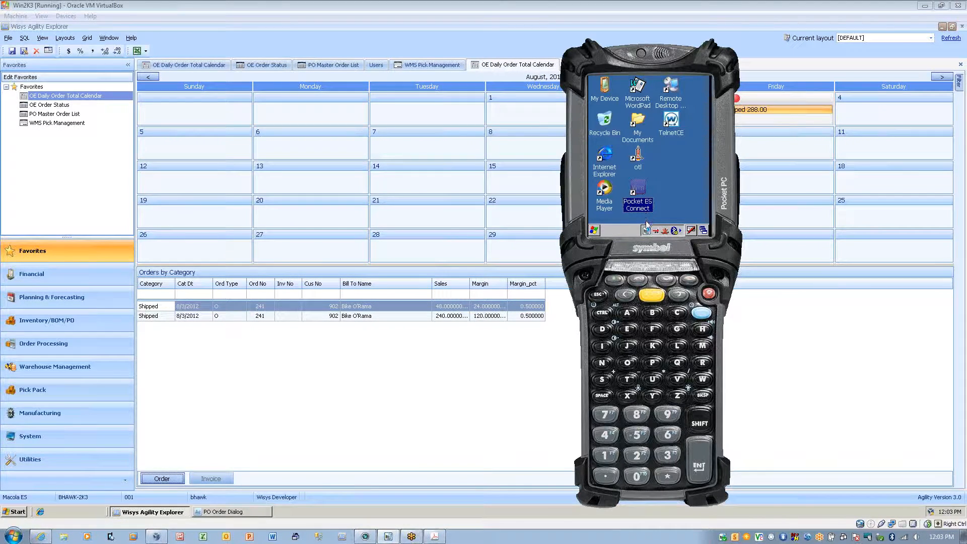
# Launch Pocket ES Connect again on the handheld to reach the Pocket ES WMS login form.
pyautogui.click(638, 194)
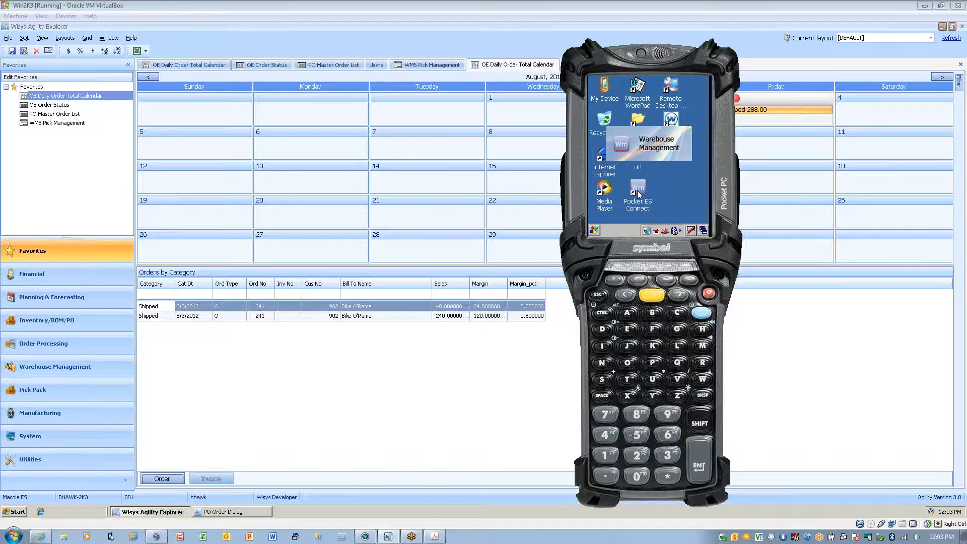
pyautogui.click(637, 190)
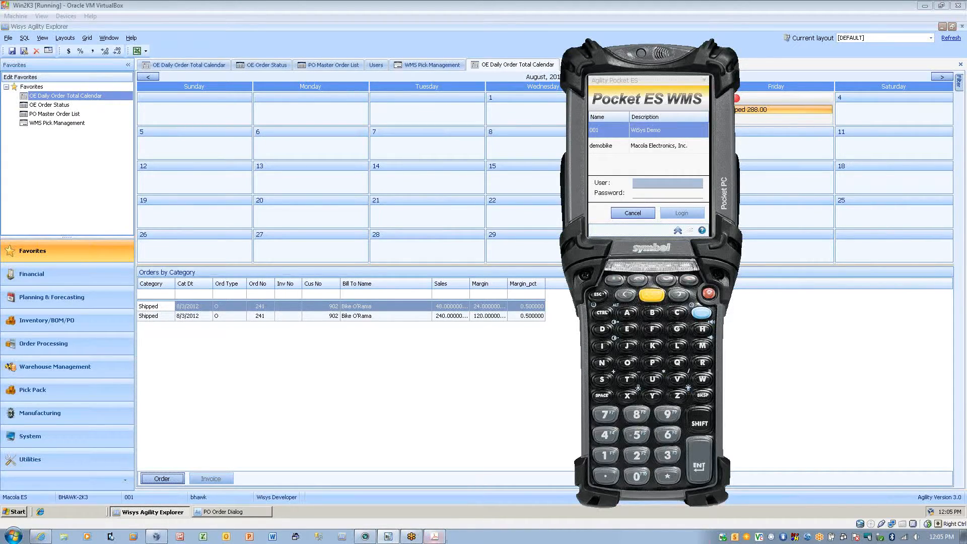
# Switch to Adobe Acrobat, reopen the recent Atlantic-UV-WiSys-Solution-Outline.pdf and review the outline from Warehouse Management through Confirm Shipping to its end.
pyautogui.click(435, 537)
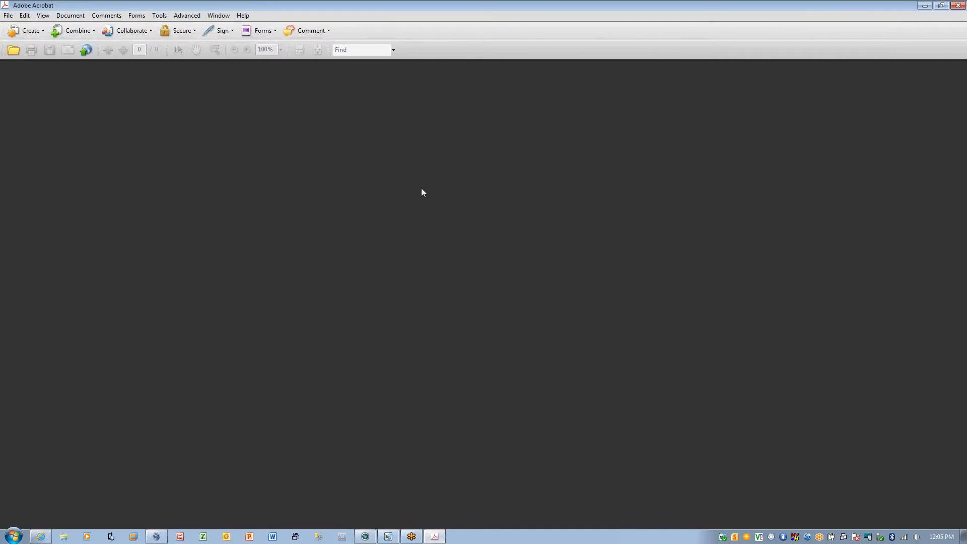
pyautogui.click(8, 15)
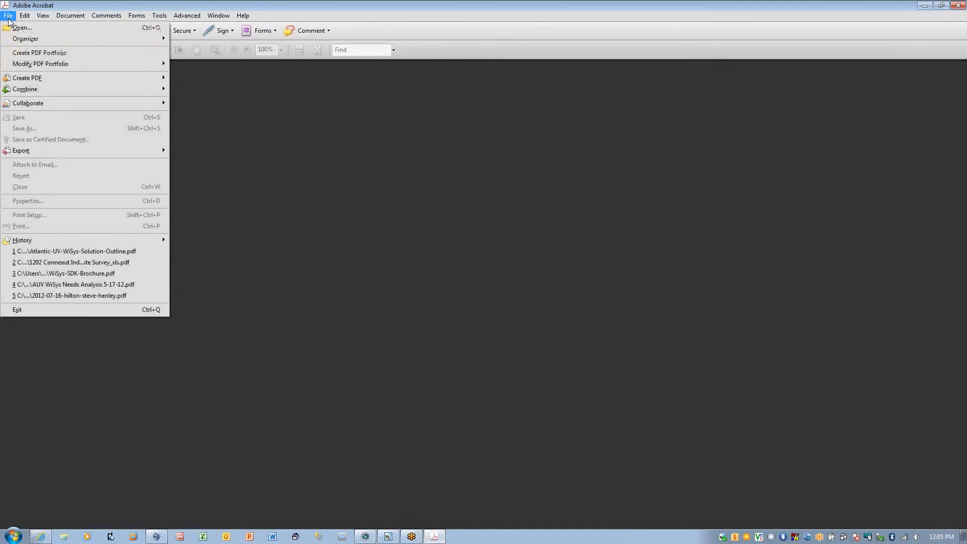
pyautogui.click(72, 251)
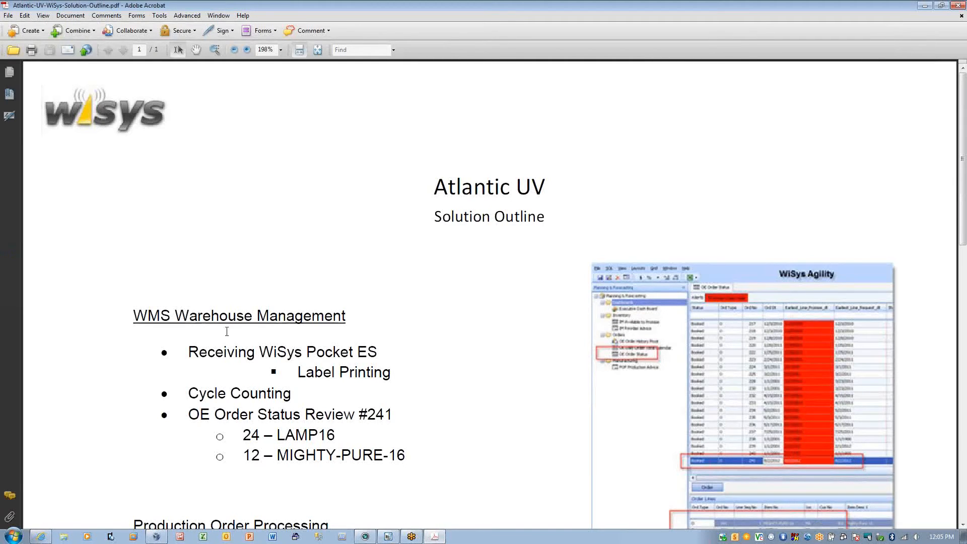
pyautogui.scroll(-5, 413, 326)
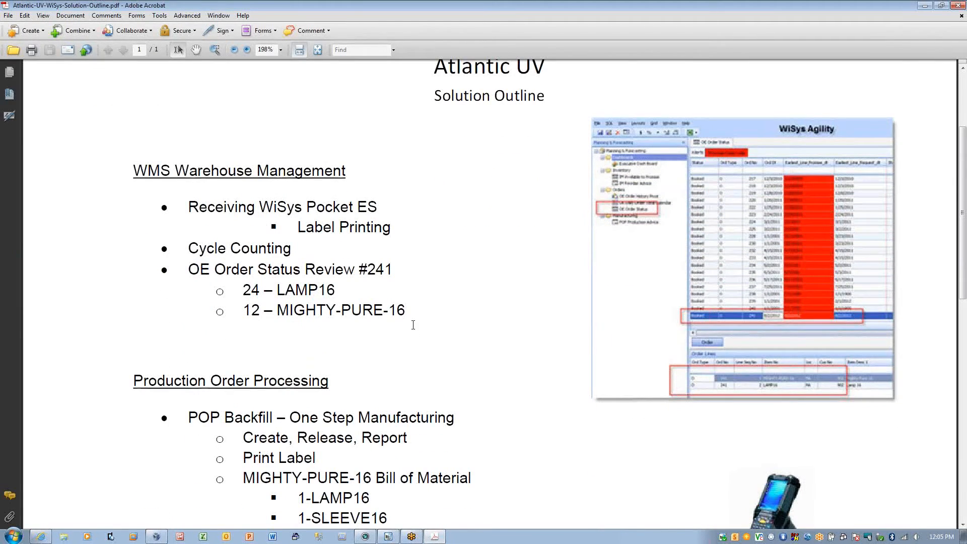
pyautogui.scroll(-7, 413, 325)
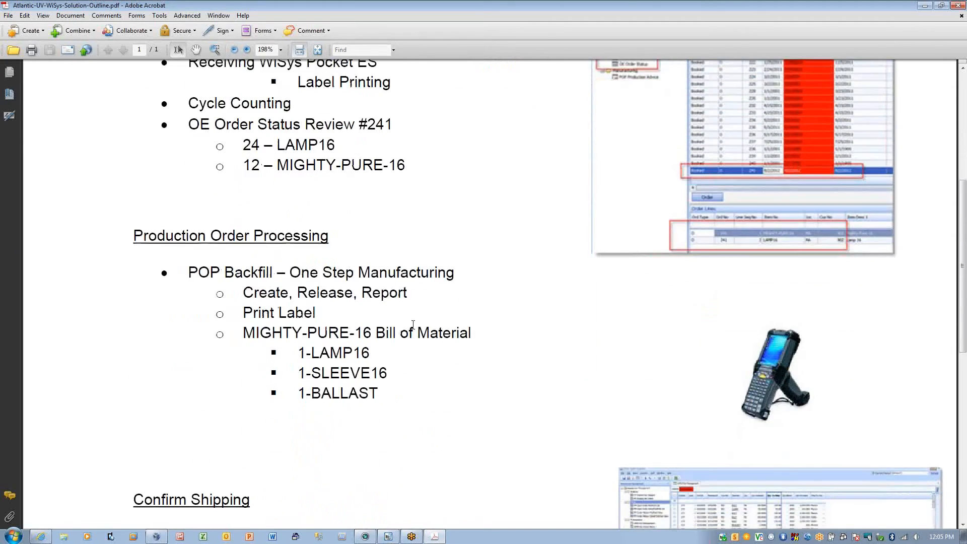
pyautogui.scroll(-1, 413, 330)
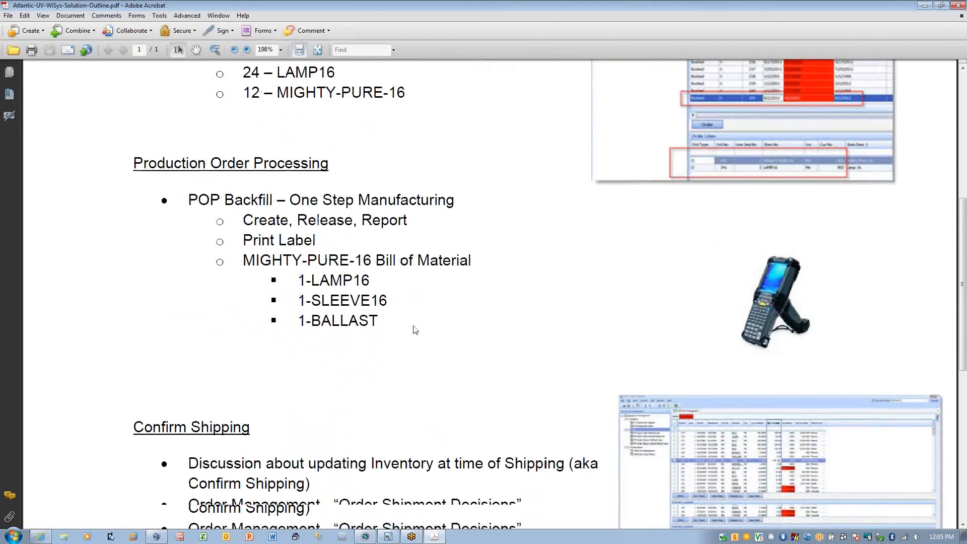
pyautogui.scroll(-5, 413, 327)
pyautogui.scroll(-7, 413, 327)
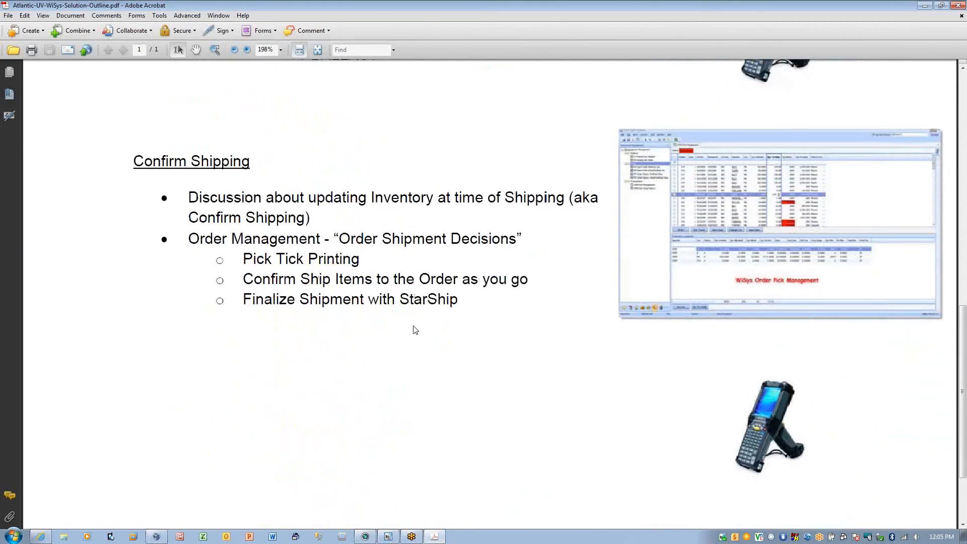
pyautogui.scroll(-3, 415, 329)
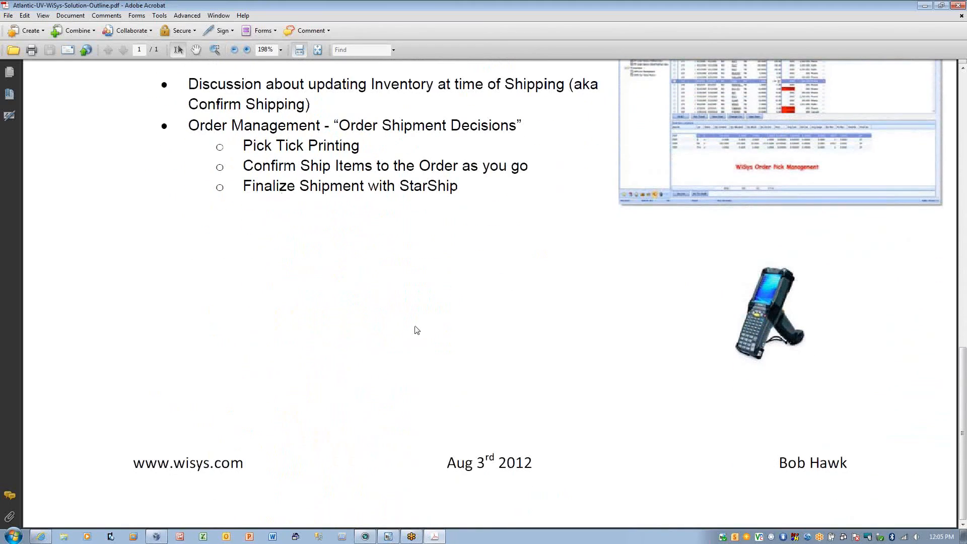